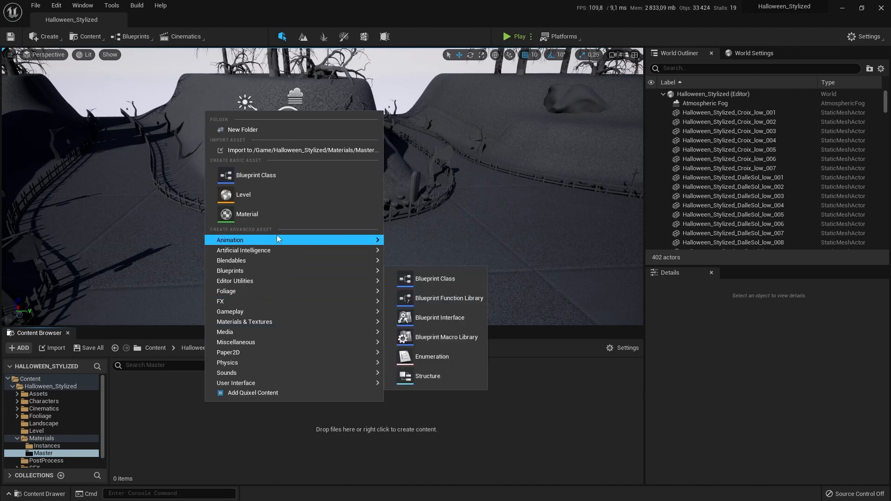
Create a new material in the Materials/Master folder and name it MM_Assets
{"action": "left_click", "coordinate": [275, 217]}
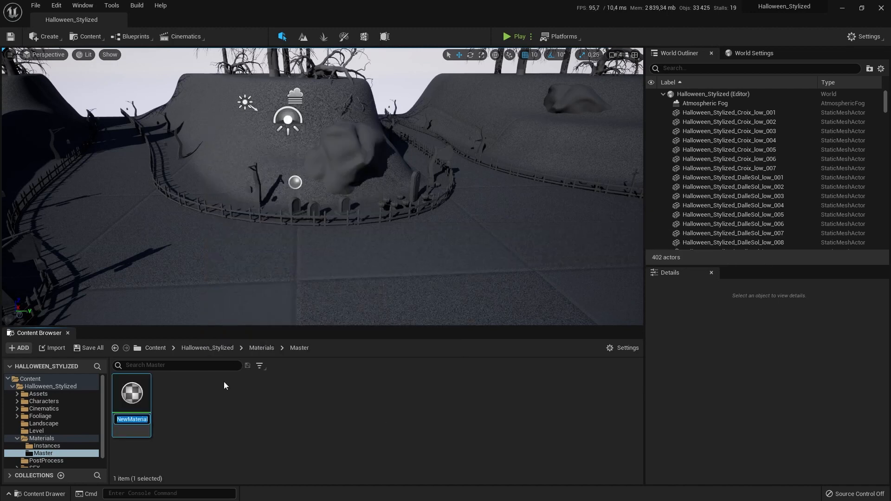
{"action": "type", "text": "M"}
{"action": "key", "text": "BackSpace"}
{"action": "type", "text": "MM_Assets"}
{"action": "key", "text": "Return"}
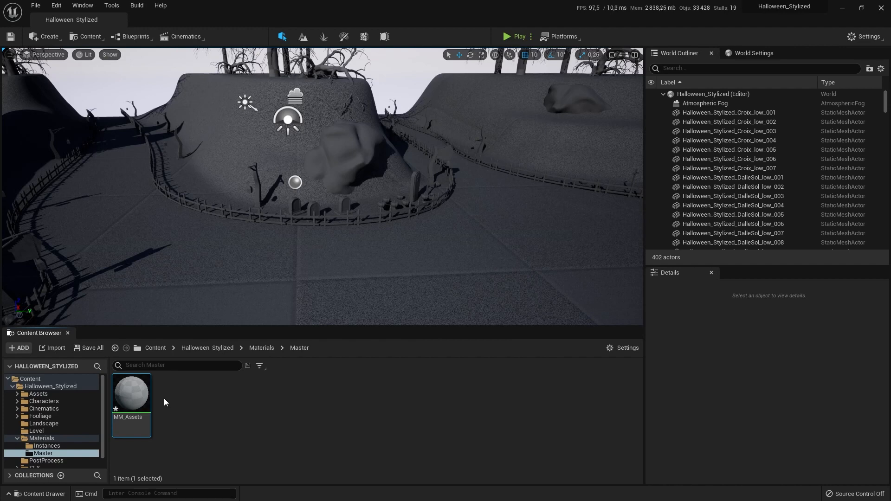
Rename the MM_Assets material to MM
{"action": "right_click", "coordinate": [138, 419]}
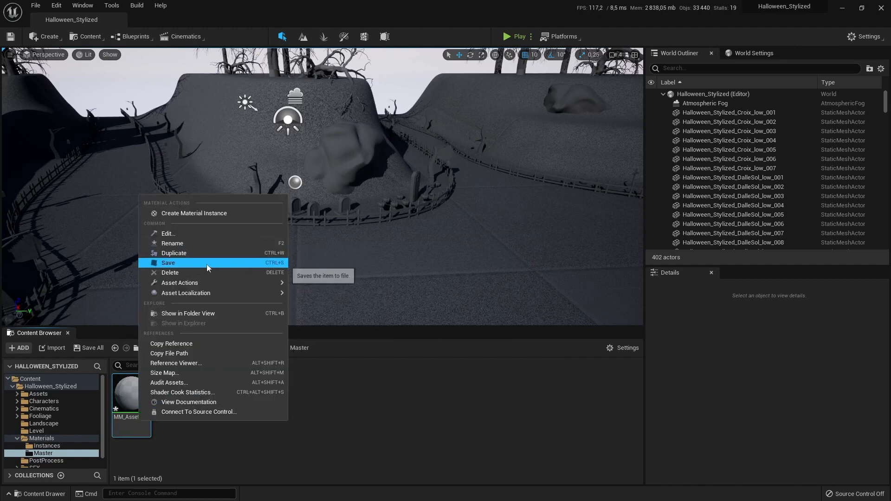
{"action": "left_click", "coordinate": [201, 247]}
{"action": "key", "text": "Return"}
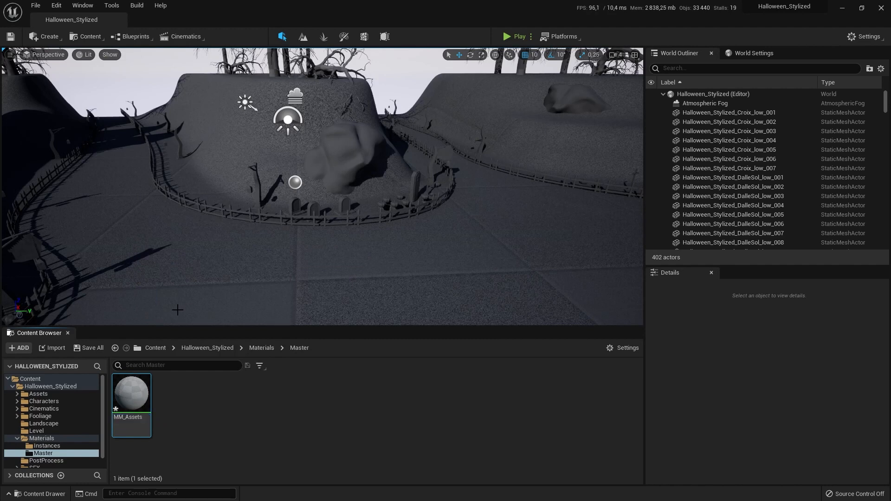
{"action": "right_click", "coordinate": [137, 402]}
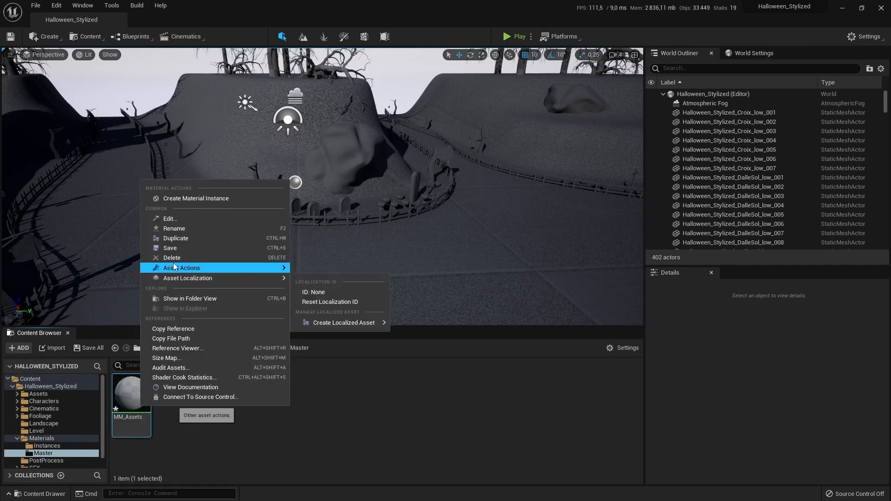
{"action": "left_click", "coordinate": [185, 247]}
{"action": "key", "text": "F2"}
{"action": "type", "text": "MM_Assets"}
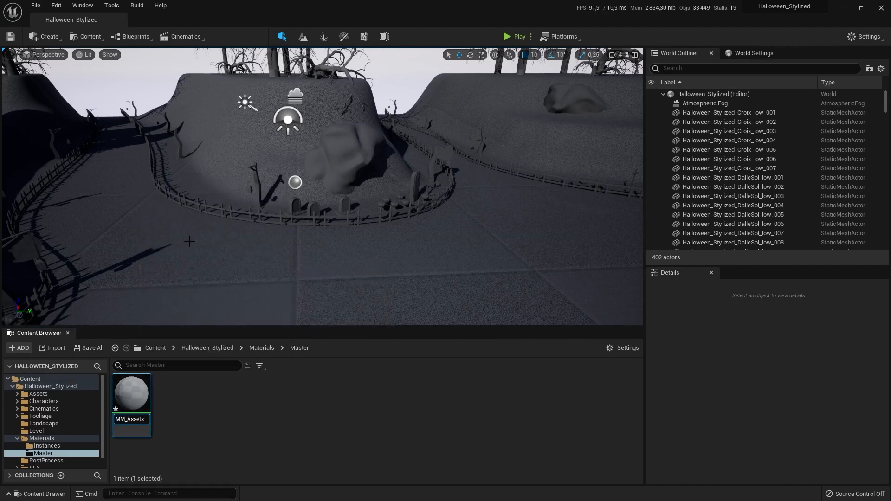
{"action": "key", "text": "BackSpace"}
{"action": "key", "text": "BackSpace"}
{"action": "key", "text": "BackSpace"}
{"action": "key", "text": "BackSpace"}
{"action": "key", "text": "BackSpace"}
{"action": "key", "text": "Return"}
Open the MM material for editing and close its Stats view
{"action": "double_click", "coordinate": [131, 392]}
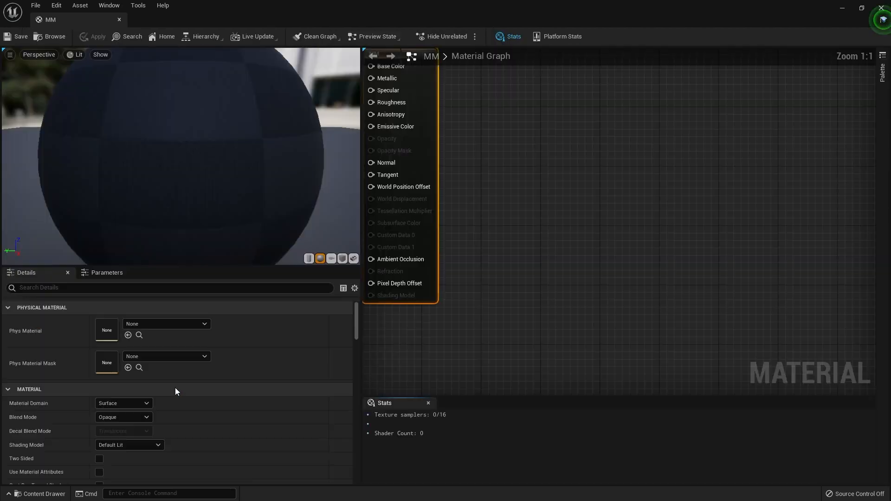
{"action": "scroll", "coordinate": [569, 193], "scroll_direction": "down", "scroll_amount": 3}
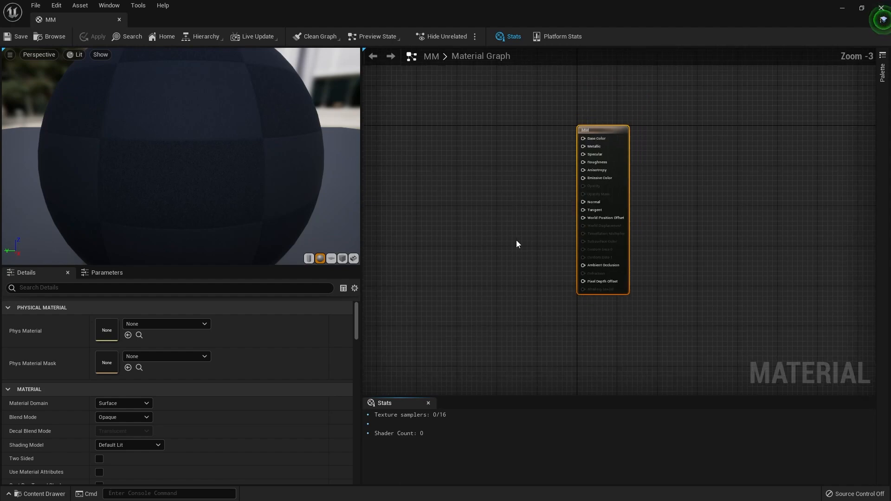
{"action": "right_click_drag", "start_coordinate": [517, 244], "coordinate": [599, 252]}
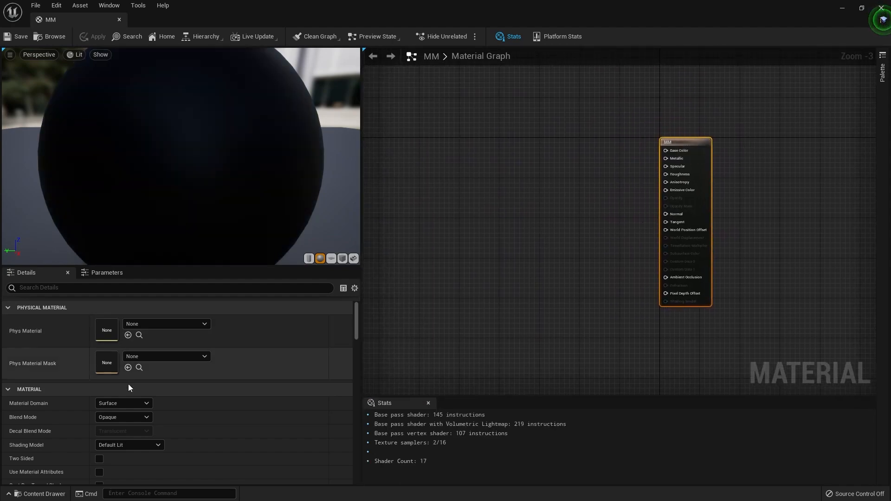
{"action": "right_click_drag", "start_coordinate": [533, 312], "coordinate": [515, 323]}
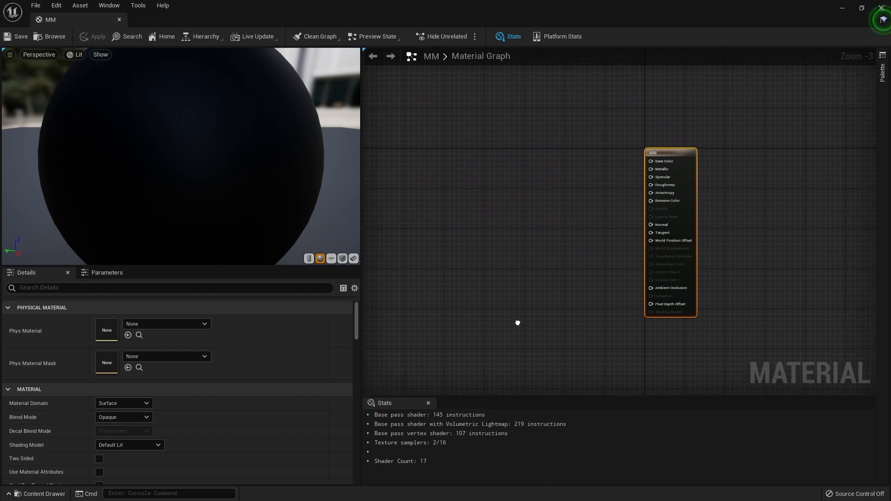
{"action": "left_click", "coordinate": [427, 404]}
Reposition the MM result node in the material graph to leave room for input nodes beside it
{"action": "left_click_drag", "start_coordinate": [665, 157], "coordinate": [699, 157]}
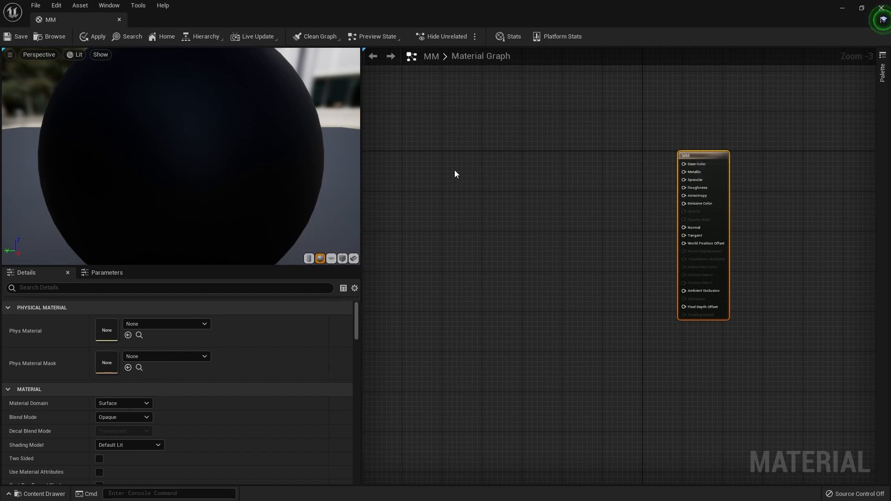
{"action": "left_click_drag", "start_coordinate": [702, 157], "coordinate": [682, 162]}
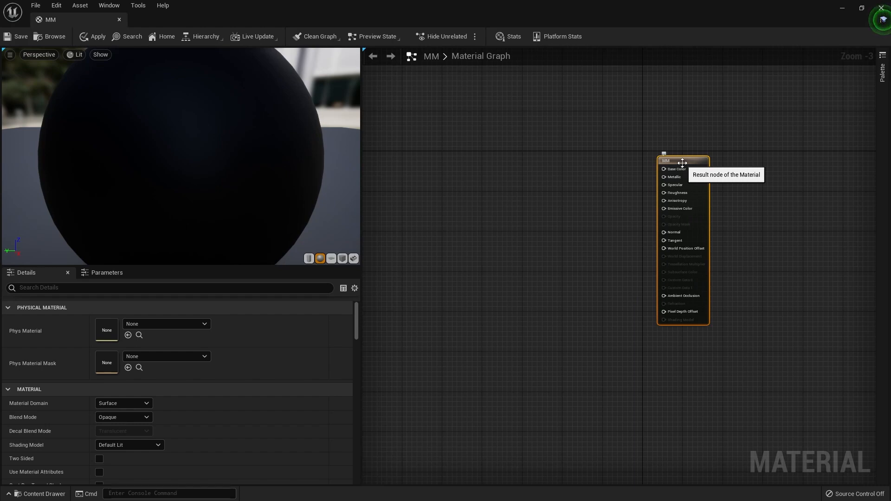
{"action": "mouse_move", "coordinate": [683, 163]}
{"action": "left_mouse_down"}
{"action": "mouse_move", "coordinate": [662, 155]}
{"action": "mouse_move", "coordinate": [672, 172]}
{"action": "mouse_move", "coordinate": [687, 172]}
{"action": "left_mouse_up"}
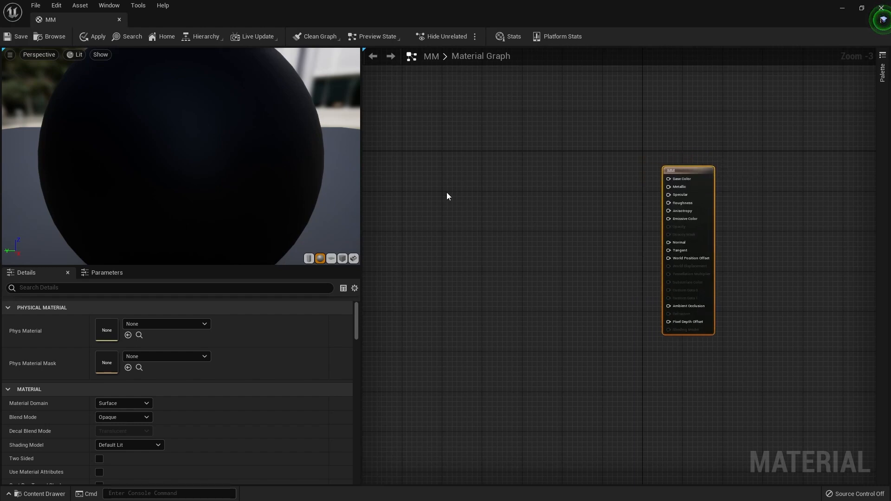
Add a TextureSampleParameter2D node to the empty area of the material graph
{"action": "right_click", "coordinate": [459, 193]}
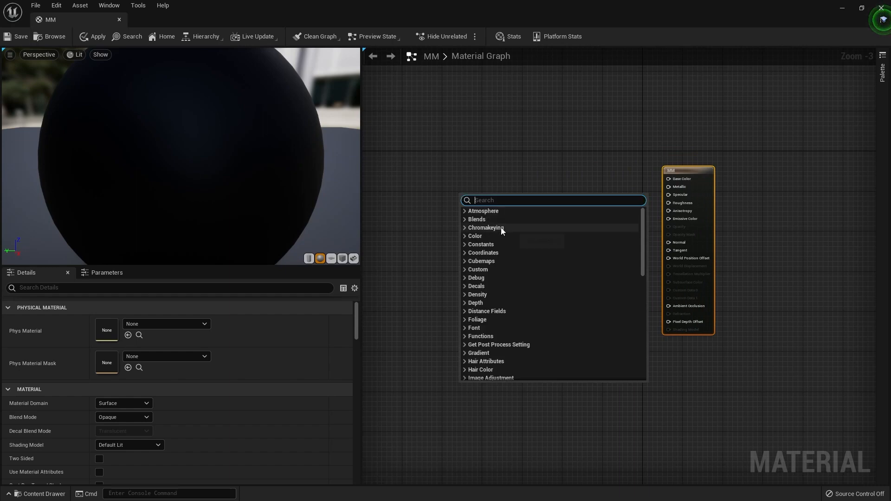
{"action": "scroll", "coordinate": [501, 236], "scroll_direction": "down", "scroll_amount": 3}
{"action": "scroll", "coordinate": [509, 298], "scroll_direction": "down", "scroll_amount": 6}
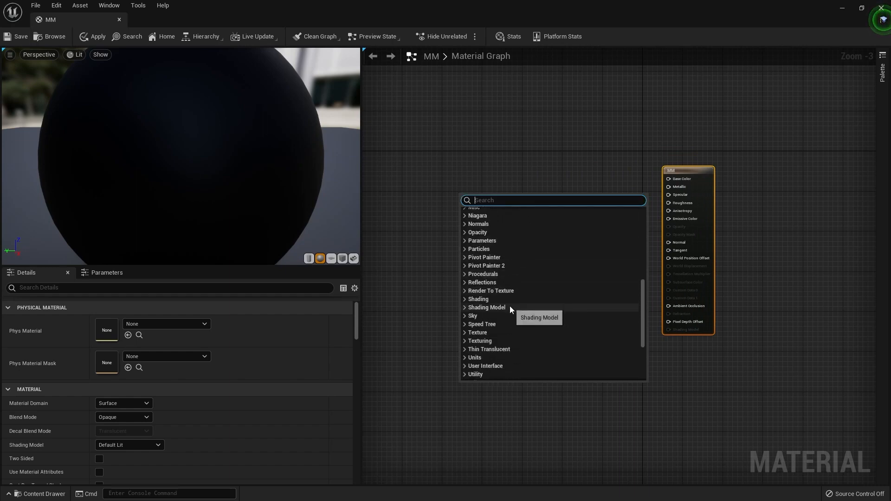
{"action": "scroll", "coordinate": [510, 305], "scroll_direction": "up", "scroll_amount": 4}
{"action": "scroll", "coordinate": [509, 306], "scroll_direction": "up", "scroll_amount": 5}
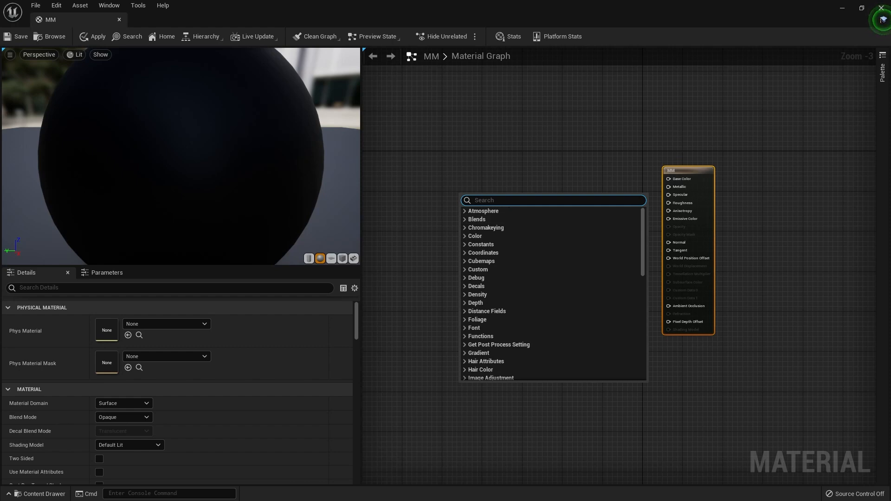
{"action": "type", "text": "textures"}
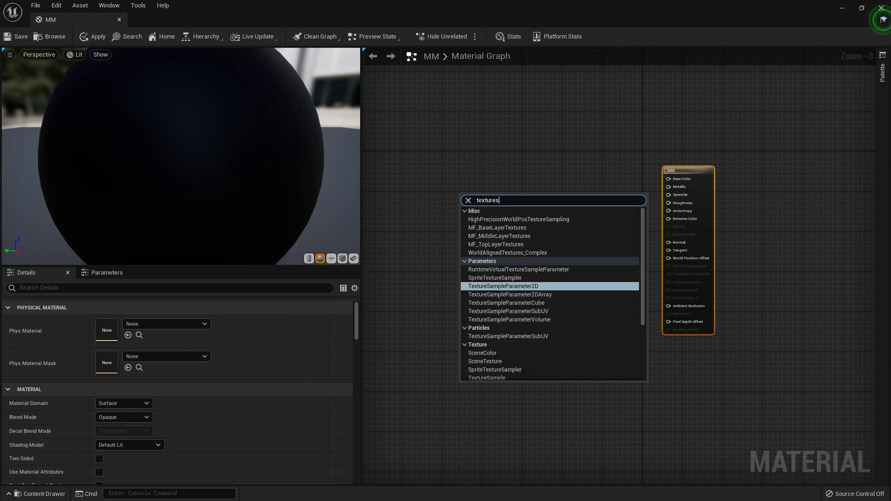
{"action": "type", "text": "ample"}
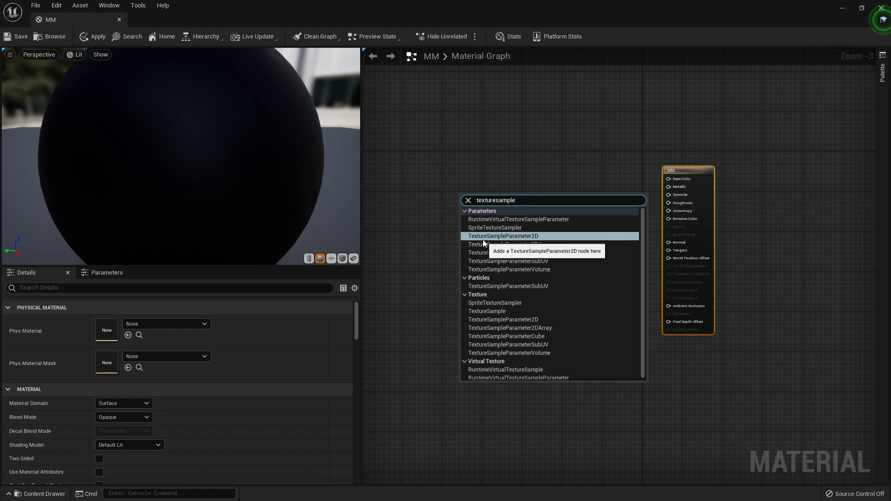
{"action": "left_click", "coordinate": [532, 237]}
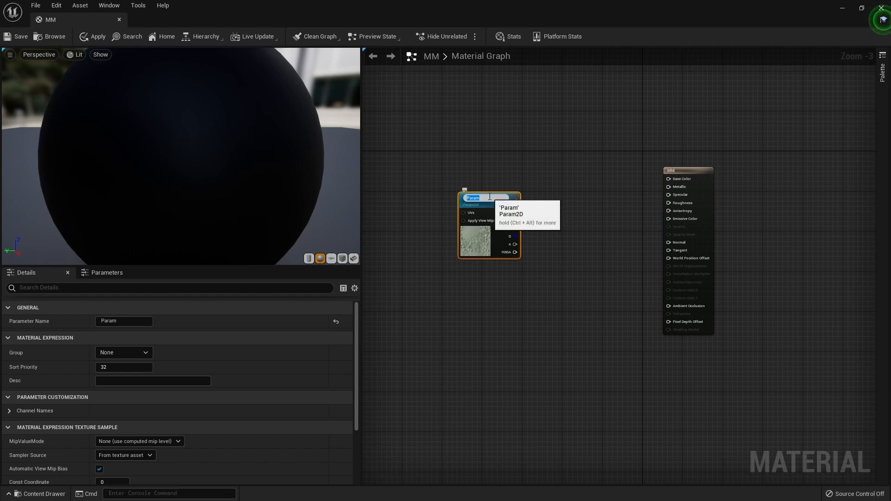
Name the texture parameter Color and connect its RGB output to the material's Base Color
{"action": "type", "text": "D"}
{"action": "key", "text": "Return"}
{"action": "left_click_drag", "start_coordinate": [490, 196], "coordinate": [671, 182]}
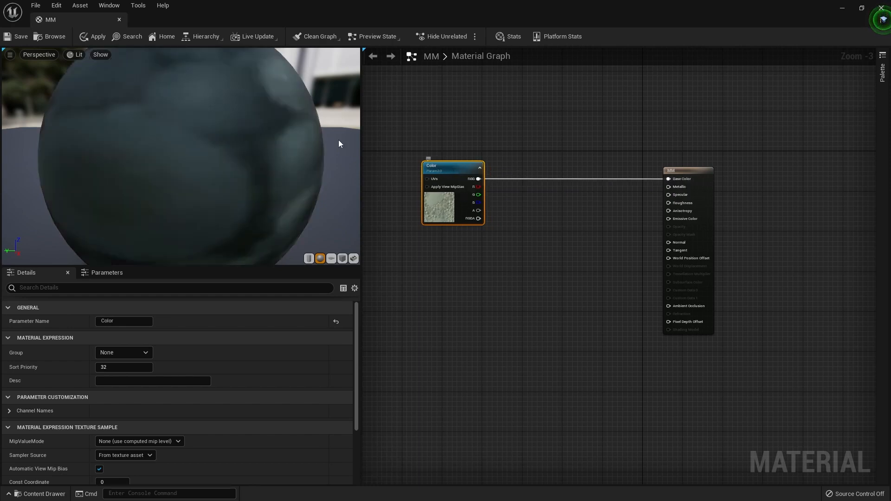
{"action": "left_click_drag", "start_coordinate": [464, 170], "coordinate": [479, 89]}
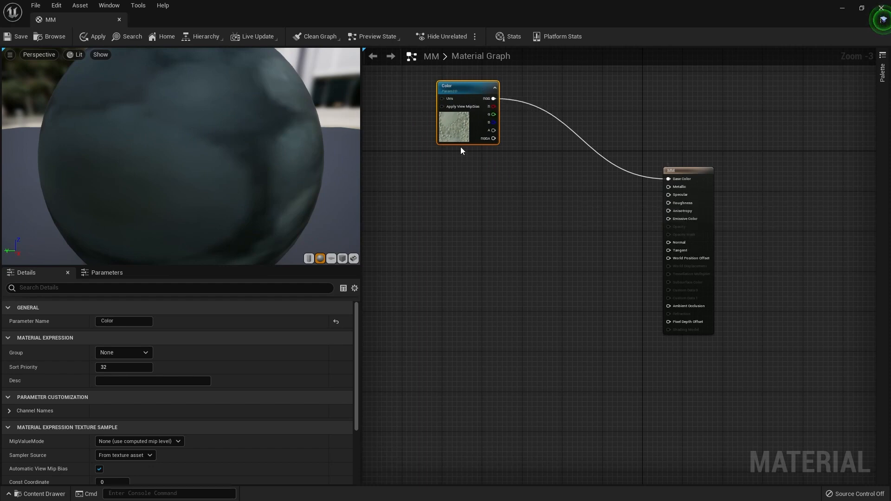
Add a second TextureSampleParameter2D node below the Color node and name it MSRAO
{"action": "right_click", "coordinate": [436, 224]}
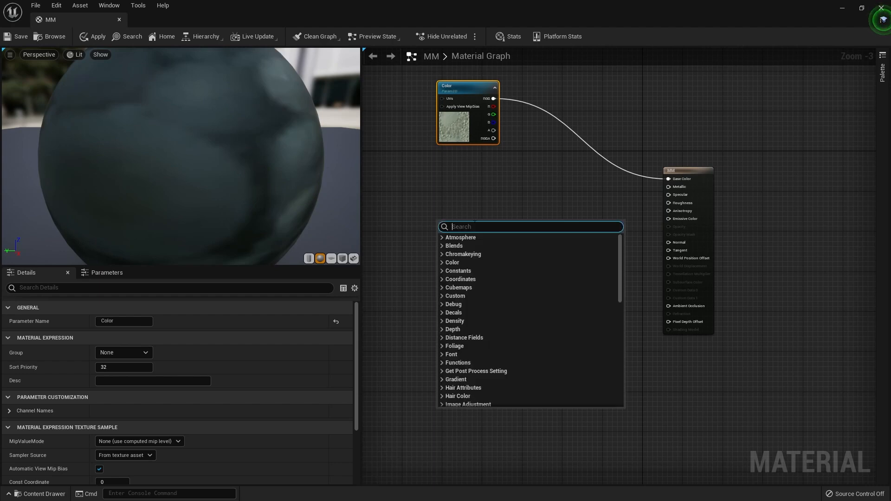
{"action": "type", "text": "texture"}
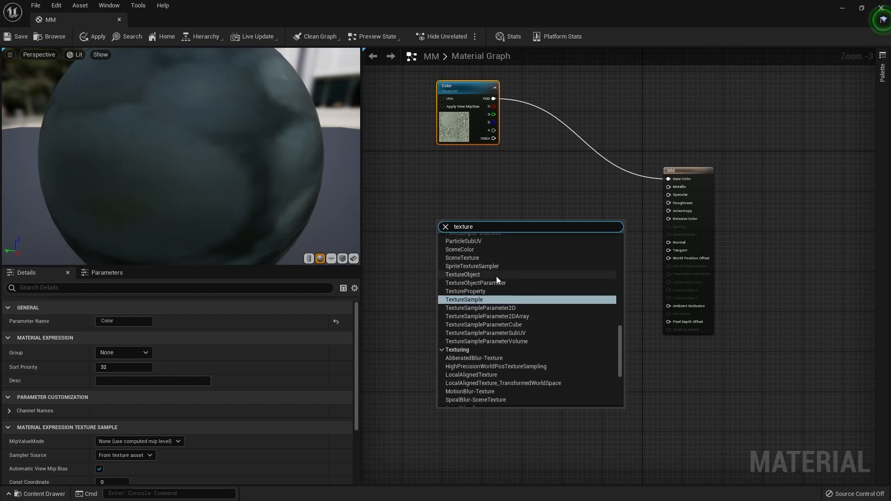
{"action": "left_click", "coordinate": [500, 310]}
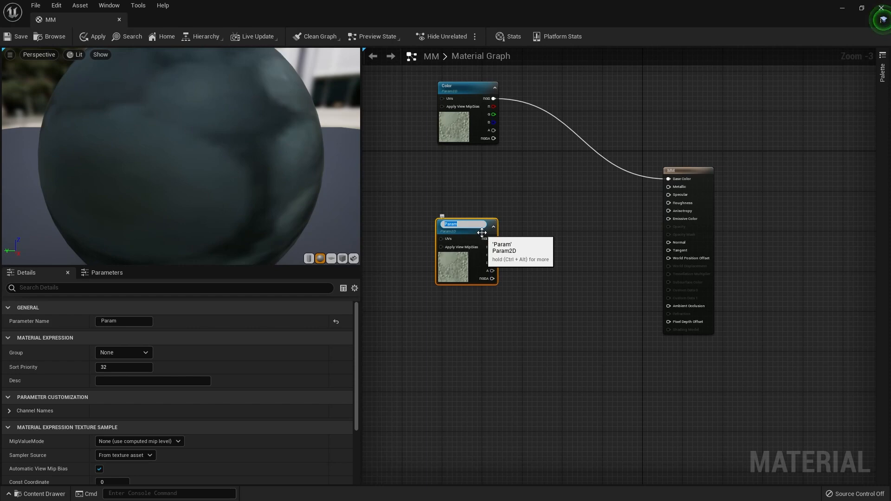
{"action": "type", "text": "MSRAO"}
{"action": "key", "text": "Return"}
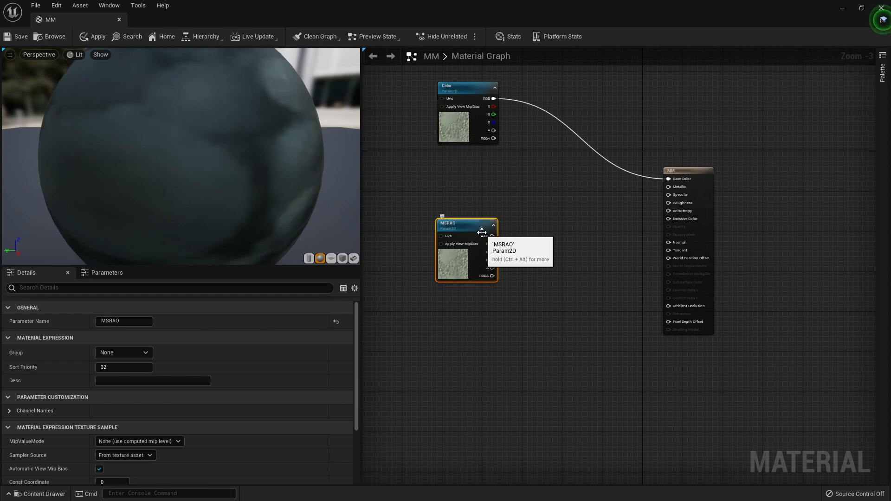
Connect the MSRAO outputs to the material: R to Metallic, G to Specular, B to Roughness and A to Ambient Occlusion
{"action": "left_click_drag", "start_coordinate": [482, 232], "coordinate": [675, 188]}
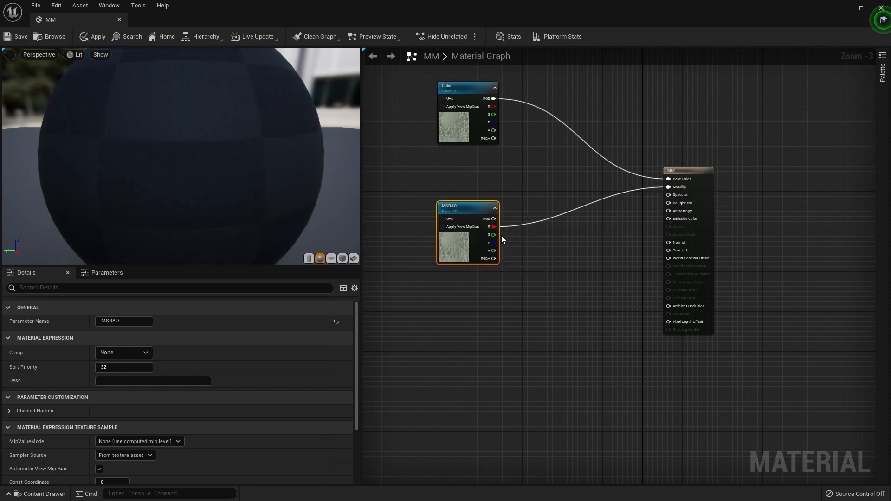
{"action": "left_click_drag", "start_coordinate": [493, 234], "coordinate": [668, 195]}
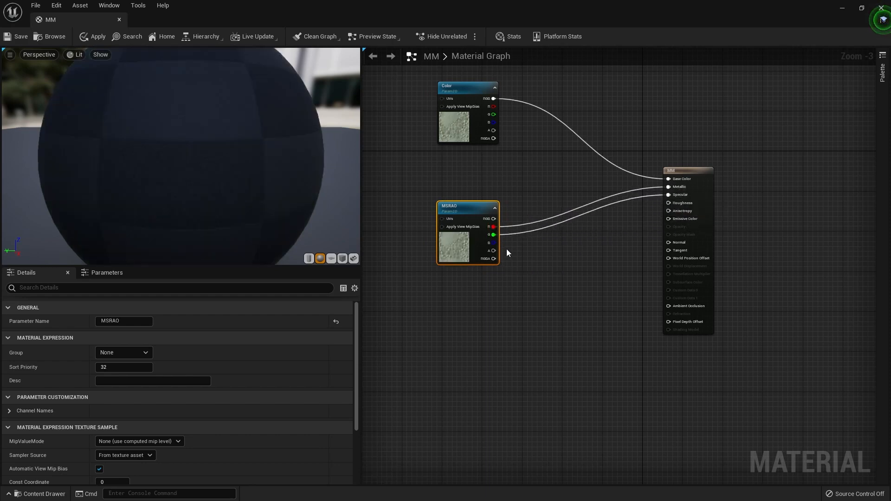
{"action": "left_click_drag", "start_coordinate": [493, 242], "coordinate": [668, 203]}
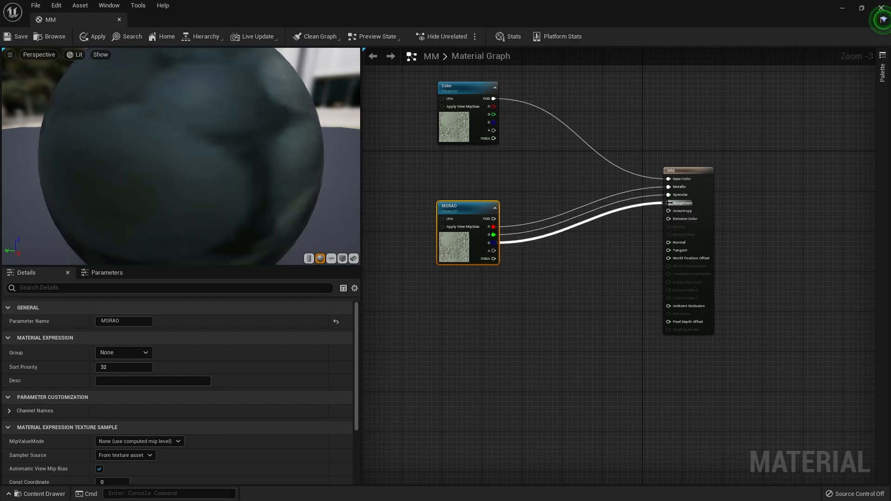
{"action": "left_click_drag", "start_coordinate": [494, 251], "coordinate": [669, 309]}
{"action": "left_click_drag", "start_coordinate": [472, 209], "coordinate": [467, 219]}
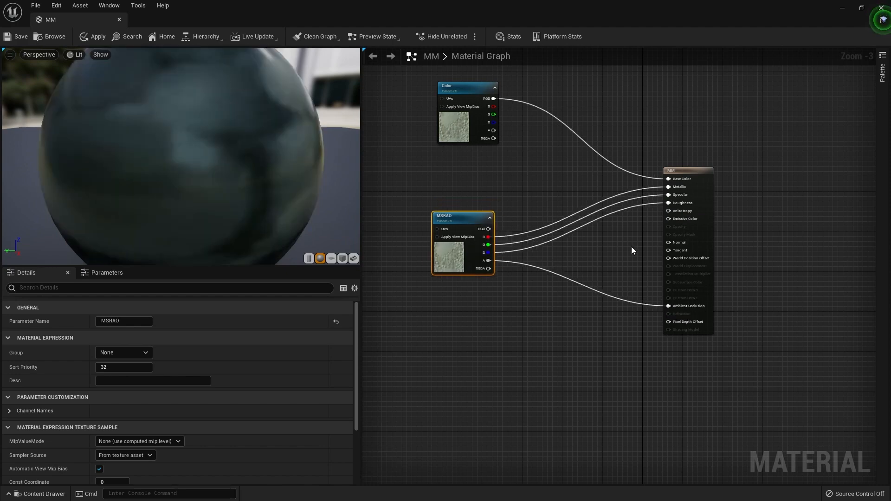
{"action": "right_click", "coordinate": [448, 307]}
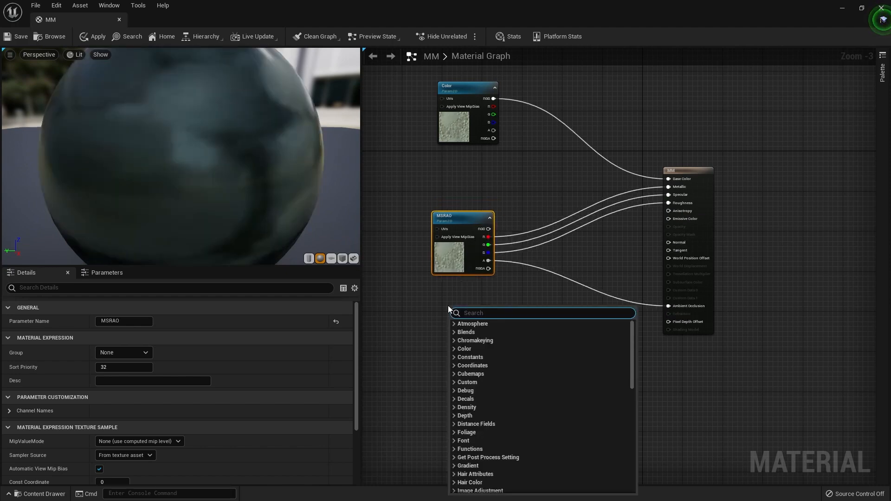
{"action": "type", "text": "TEXTURE"}
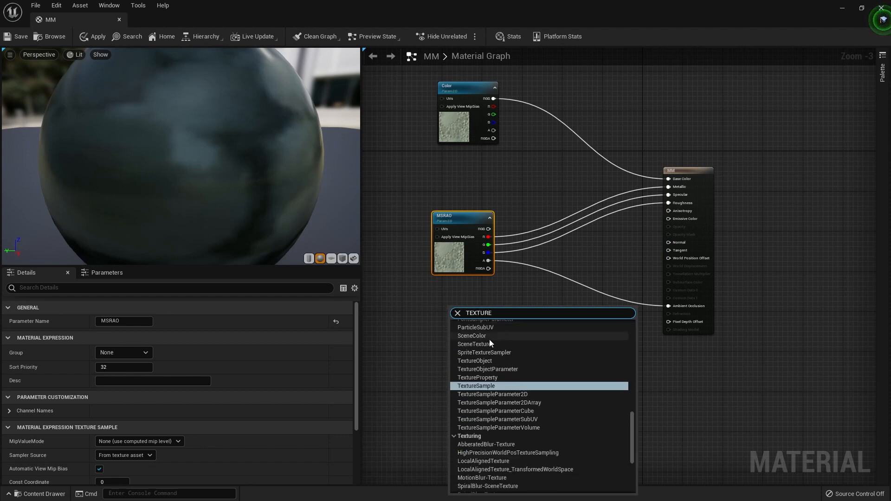
{"action": "left_click", "coordinate": [491, 386]}
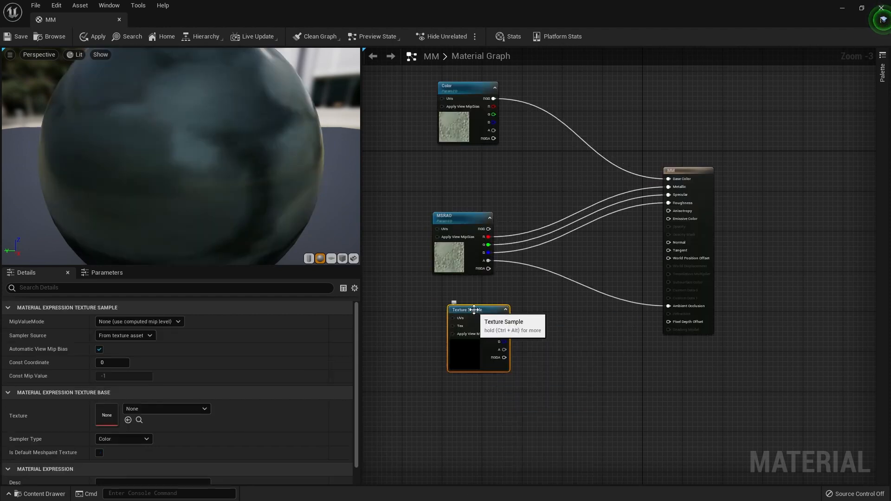
{"action": "key", "text": "Delete"}
Add a TextureSampleParameter2D node below the MSRAO node and name it Normal
{"action": "right_click", "coordinate": [457, 319]}
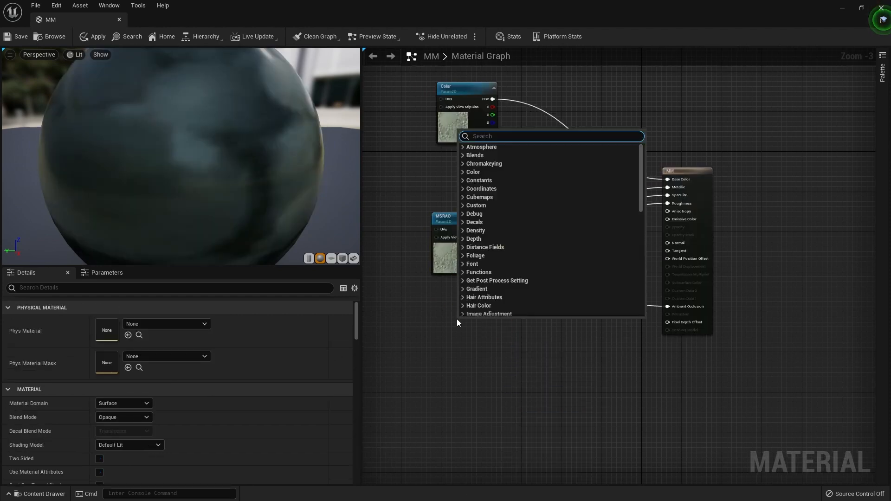
{"action": "type", "text": "TEXTURE"}
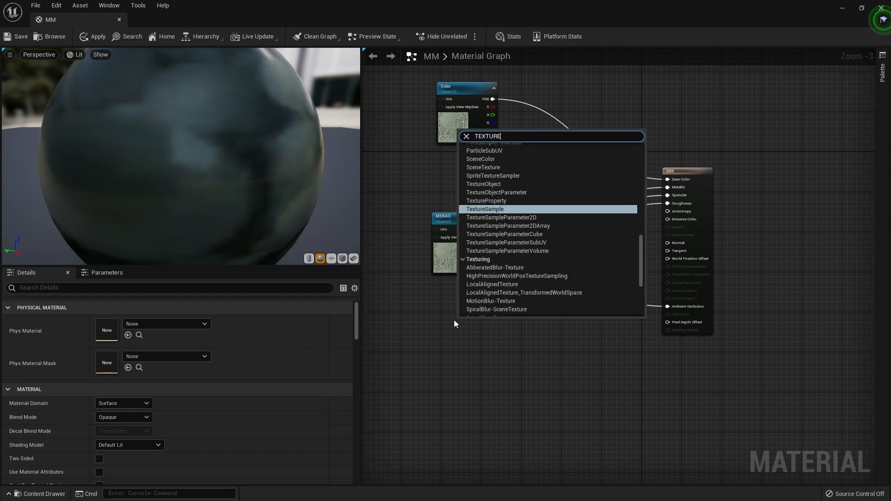
{"action": "left_click", "coordinate": [520, 218]}
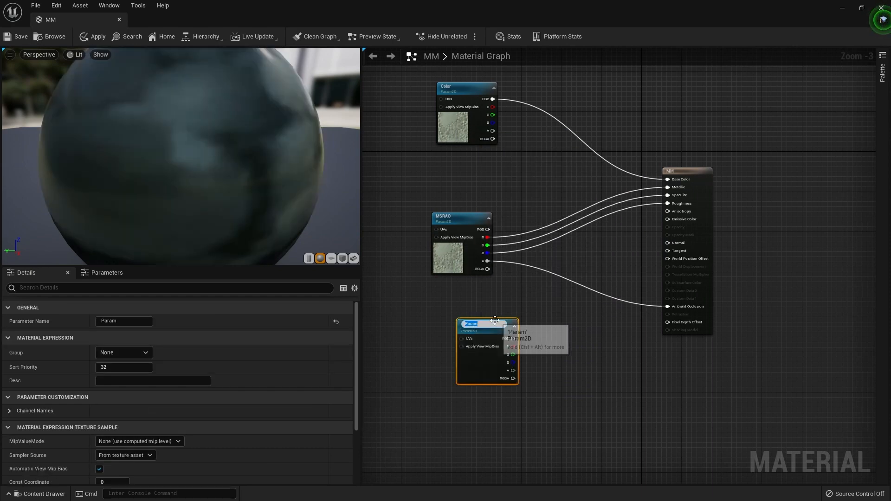
{"action": "type", "text": "nORM"}
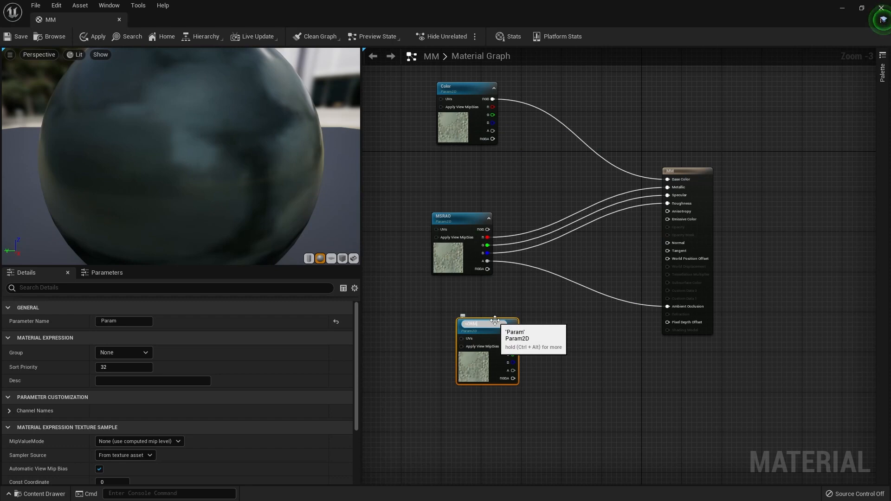
{"action": "key", "text": "BackSpace"}
{"action": "key", "text": "BackSpace"}
{"action": "key", "text": "BackSpace"}
{"action": "key", "text": "BackSpace"}
{"action": "key", "text": "BackSpace"}
{"action": "type", "text": "Normal"}
{"action": "key", "text": "Return"}
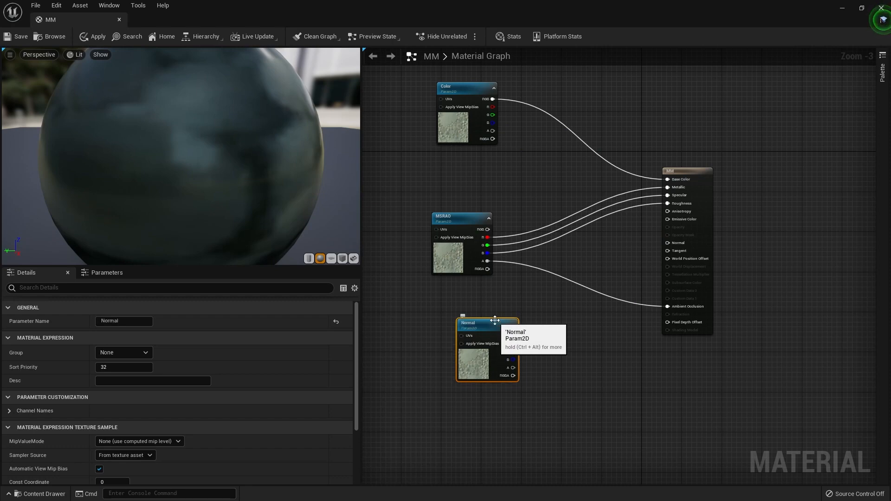
Connect the Normal texture's RGB output to the material's Normal input and line the node up beneath MSRAO
{"action": "left_click_drag", "start_coordinate": [494, 319], "coordinate": [668, 243]}
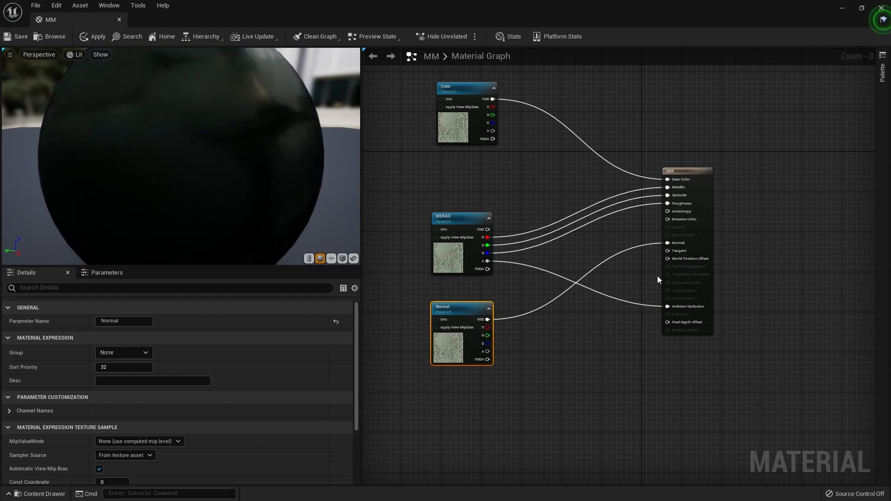
{"action": "left_click_drag", "start_coordinate": [457, 307], "coordinate": [463, 313]}
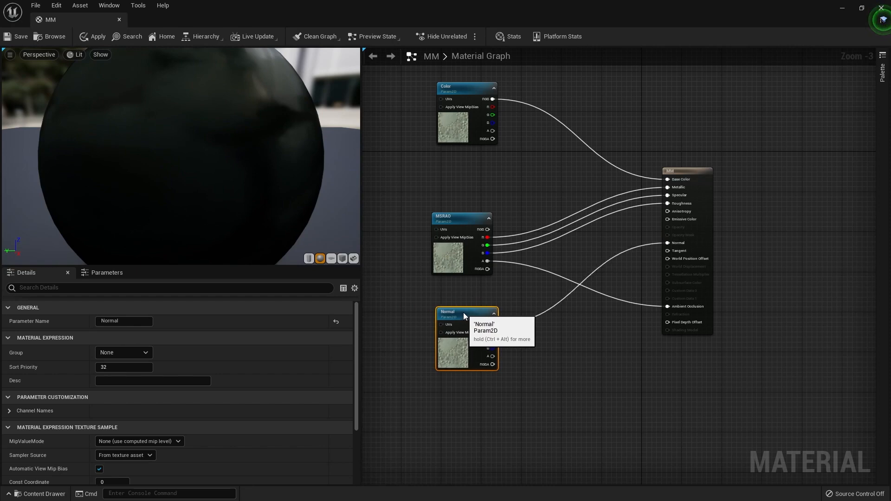
{"action": "right_click_drag", "start_coordinate": [436, 283], "coordinate": [532, 295]}
{"action": "left_click_drag", "start_coordinate": [571, 319], "coordinate": [571, 329]}
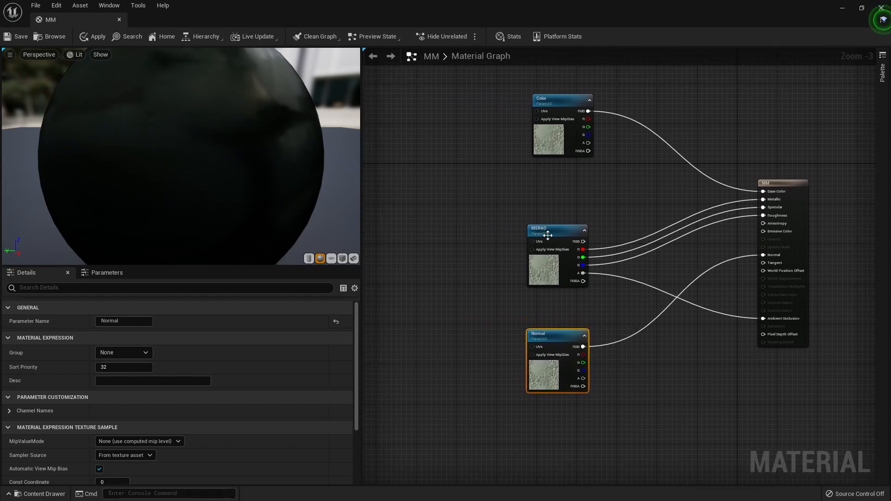
{"action": "right_click_drag", "start_coordinate": [441, 203], "coordinate": [485, 207]}
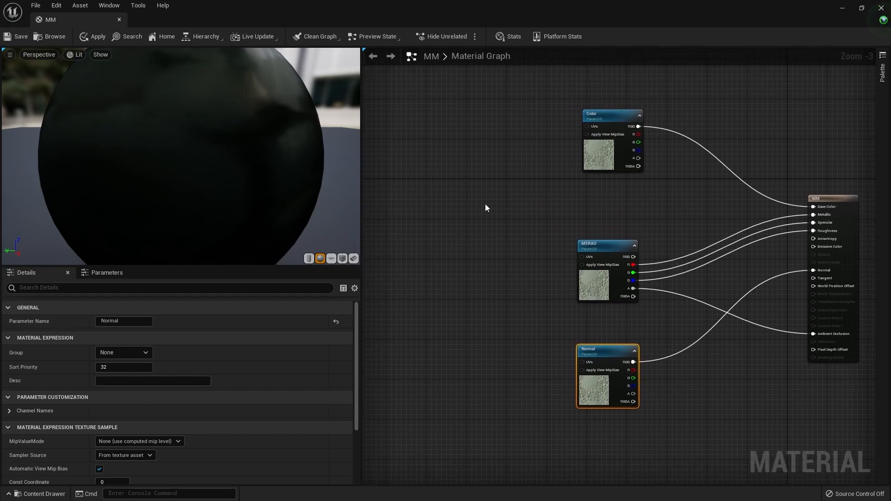
Add a TextureCoordinate node and place it well to the left of the texture parameter nodes
{"action": "right_click", "coordinate": [460, 187]}
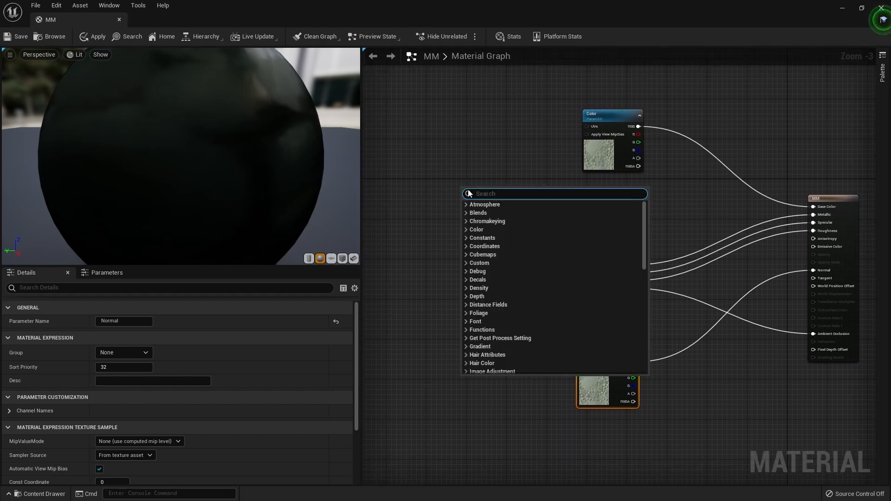
{"action": "type", "text": "uv"}
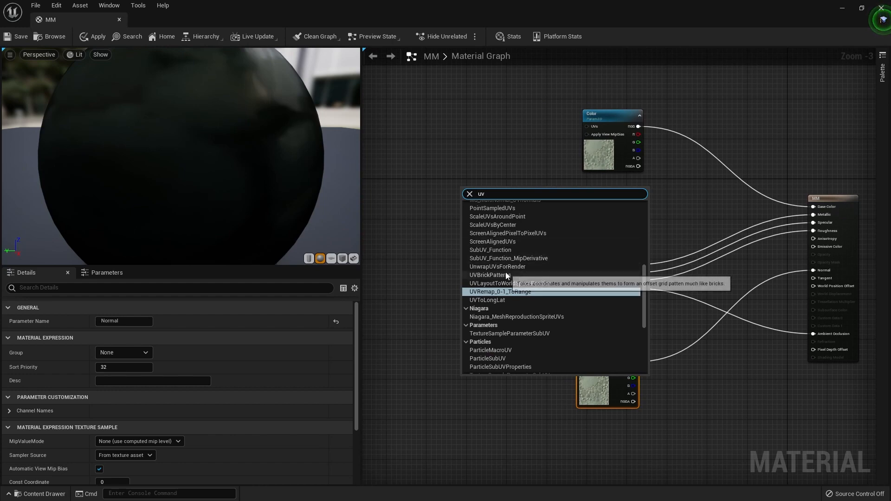
{"action": "scroll", "coordinate": [506, 273], "scroll_direction": "up", "scroll_amount": 2}
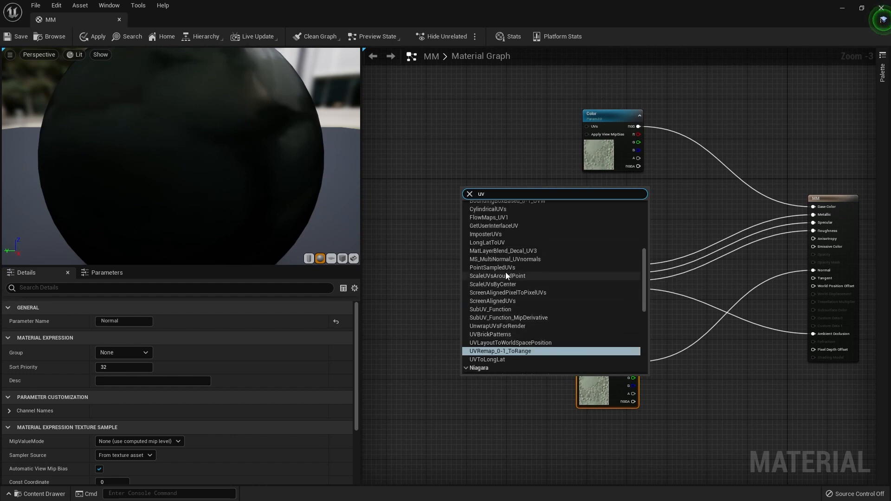
{"action": "key", "text": "BackSpace"}
{"action": "key", "text": "BackSpace"}
{"action": "type", "text": "texturec"}
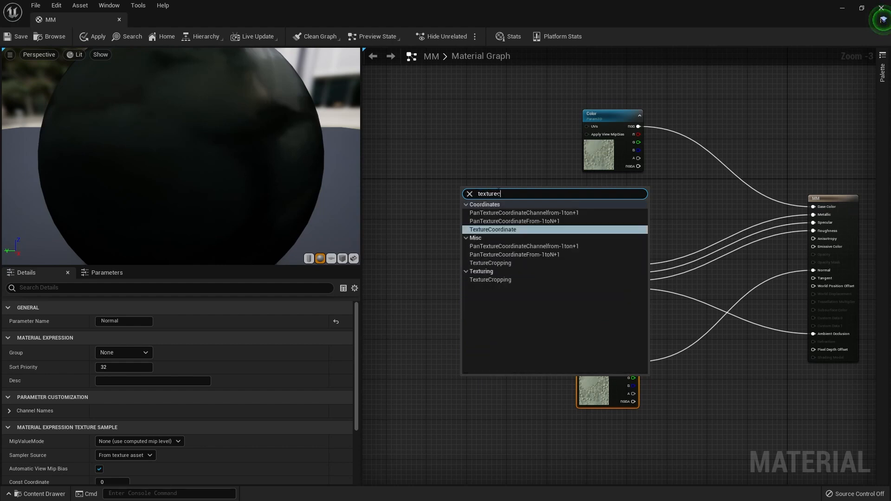
{"action": "left_click", "coordinate": [522, 230]}
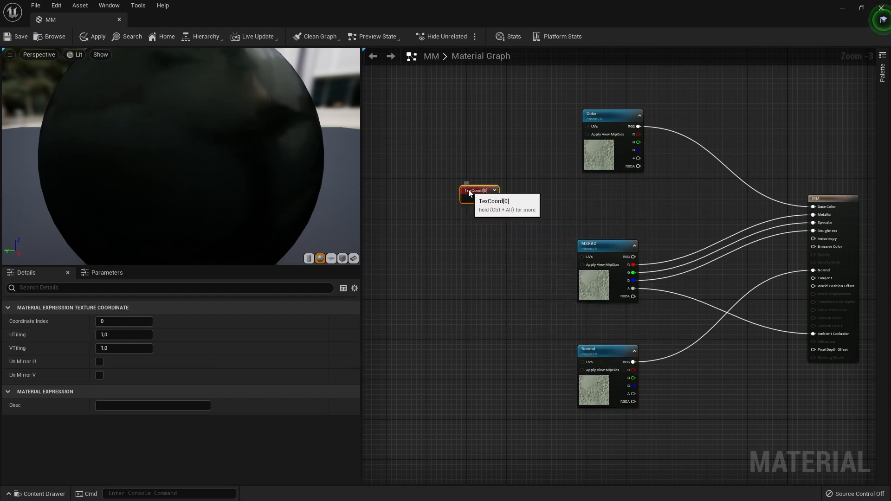
{"action": "left_click_drag", "start_coordinate": [469, 190], "coordinate": [390, 193]}
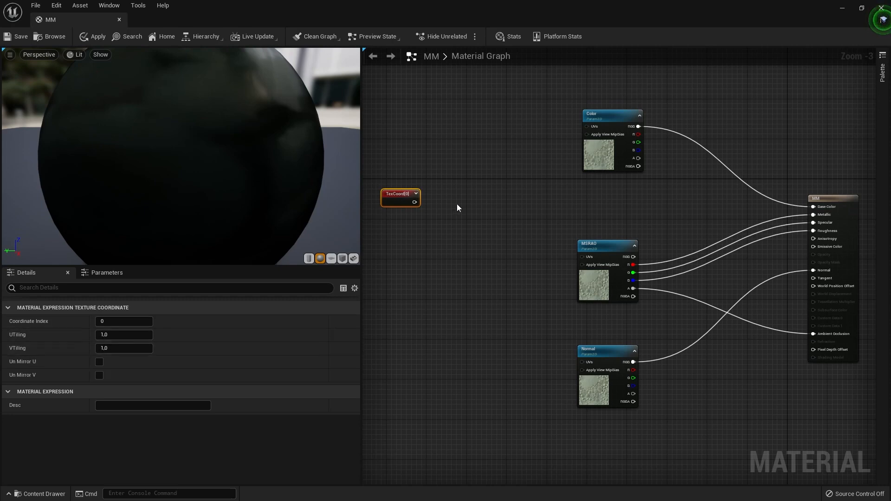
Connect the TexCoord output to the UVs inputs of the Color, MSRAO and Normal nodes
{"action": "left_click_drag", "start_coordinate": [414, 202], "coordinate": [589, 126]}
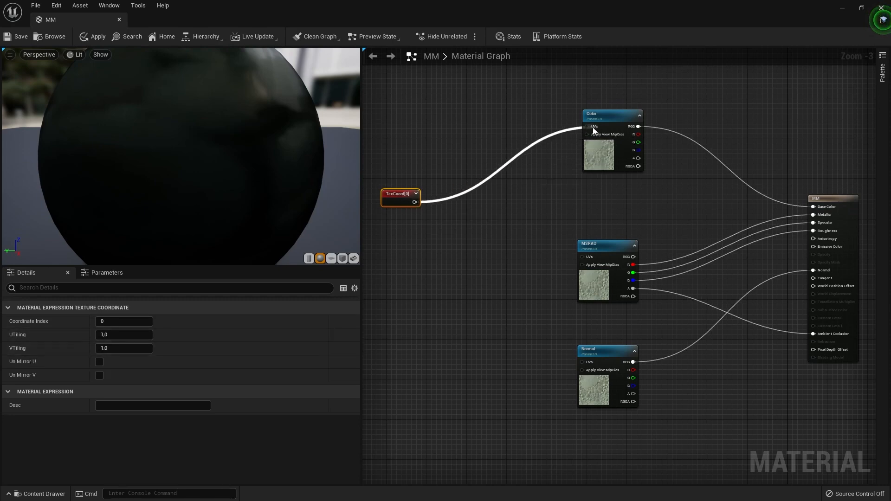
{"action": "left_click_drag", "start_coordinate": [414, 202], "coordinate": [583, 257]}
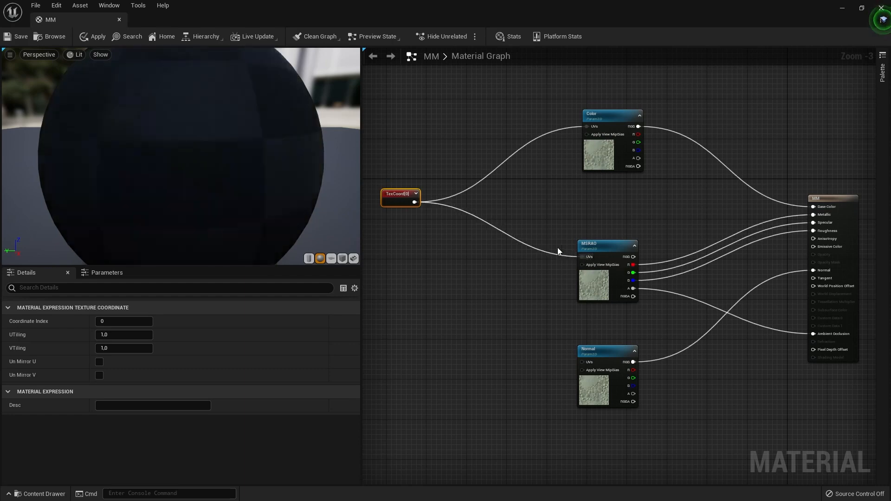
{"action": "left_click_drag", "start_coordinate": [413, 202], "coordinate": [582, 362]}
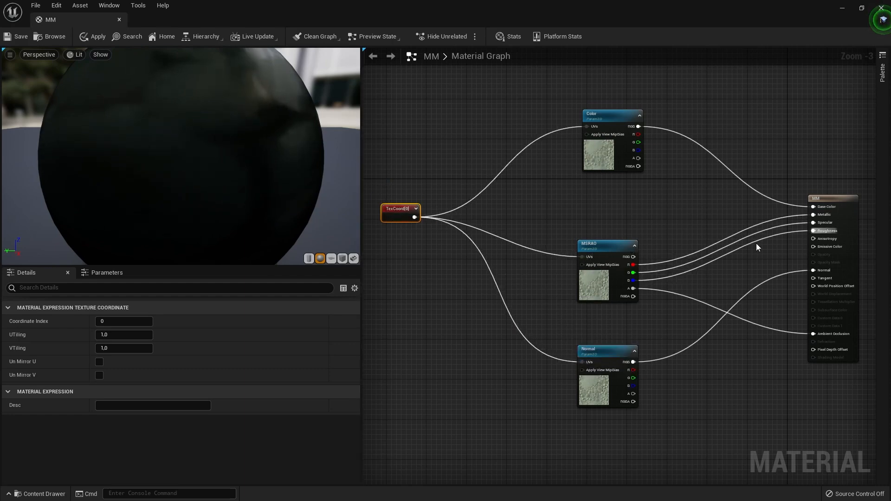
Add another TextureSampleParameter2D node near the MSRAO node and name it Opacity
{"action": "right_click_drag", "start_coordinate": [756, 245], "coordinate": [721, 228]}
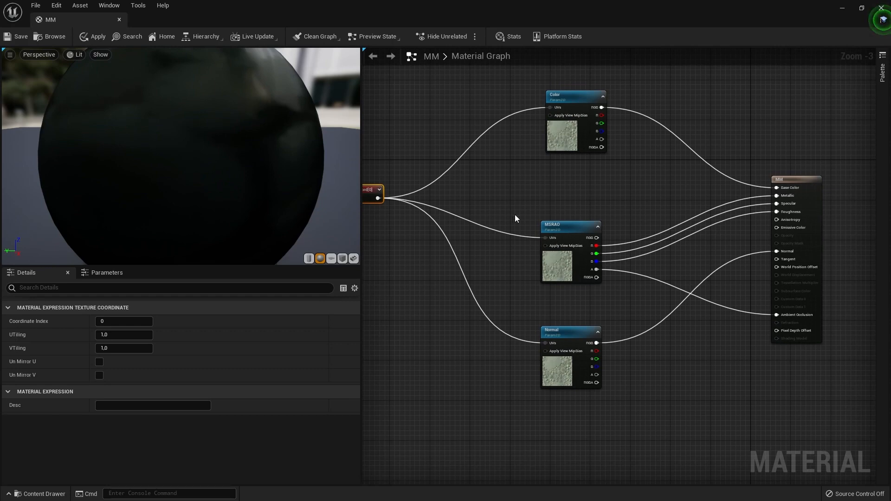
{"action": "right_click", "coordinate": [516, 187]}
{"action": "type", "text": "tex"}
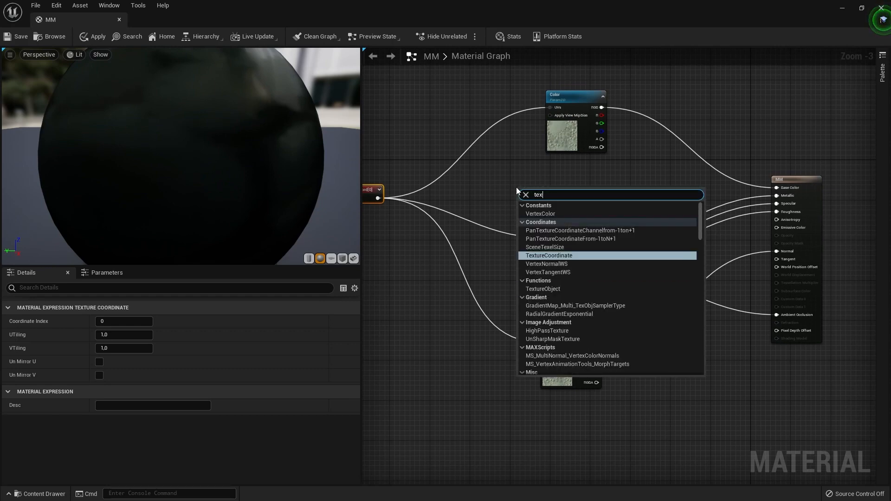
{"action": "type", "text": "ture"}
{"action": "left_click", "coordinate": [601, 294]}
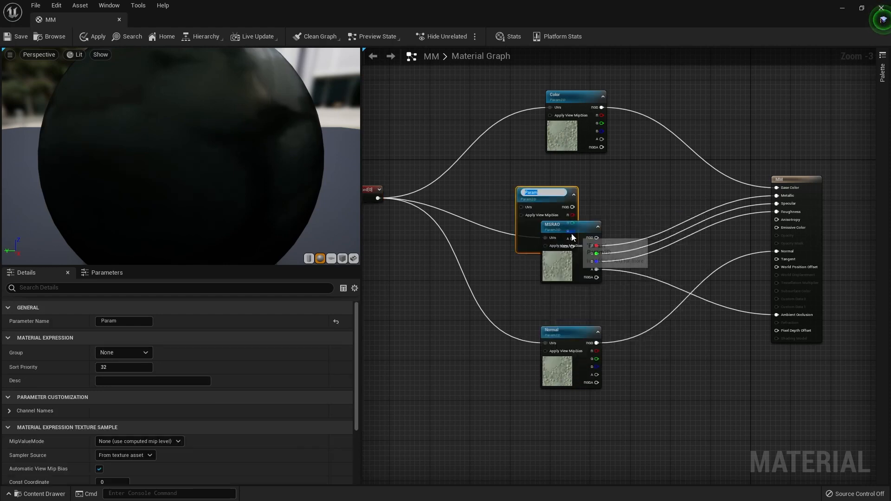
{"action": "type", "text": "C"}
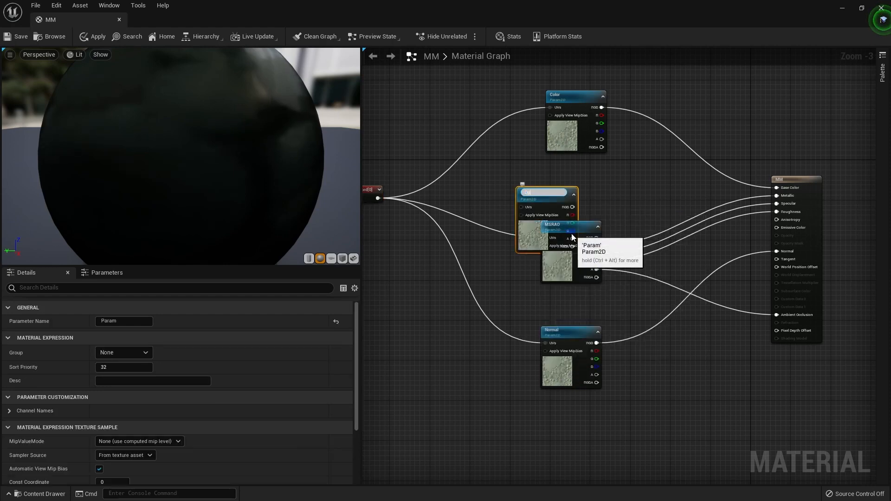
{"action": "type", "text": "pacity"}
{"action": "key", "text": "Return"}
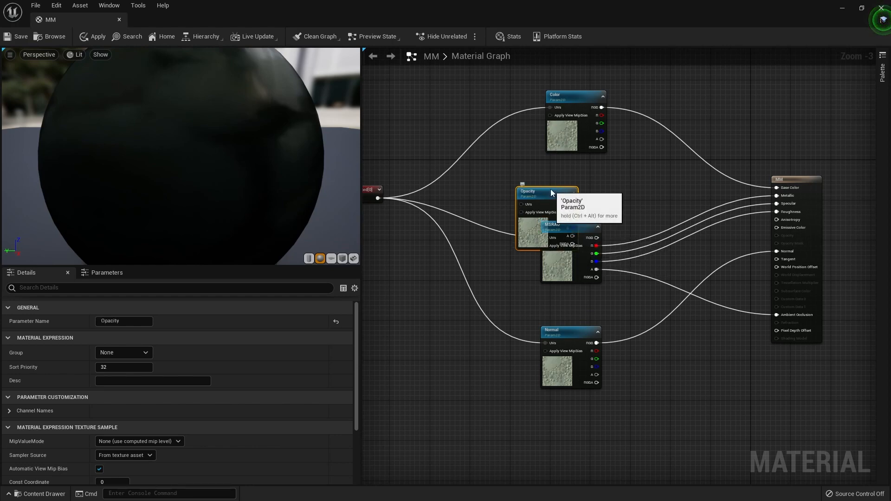
Place the Opacity node between Color and MSRAO and connect its RGB output to the material's Opacity Mask
{"action": "left_click_drag", "start_coordinate": [550, 195], "coordinate": [580, 164]}
{"action": "left_click_drag", "start_coordinate": [571, 227], "coordinate": [571, 242]}
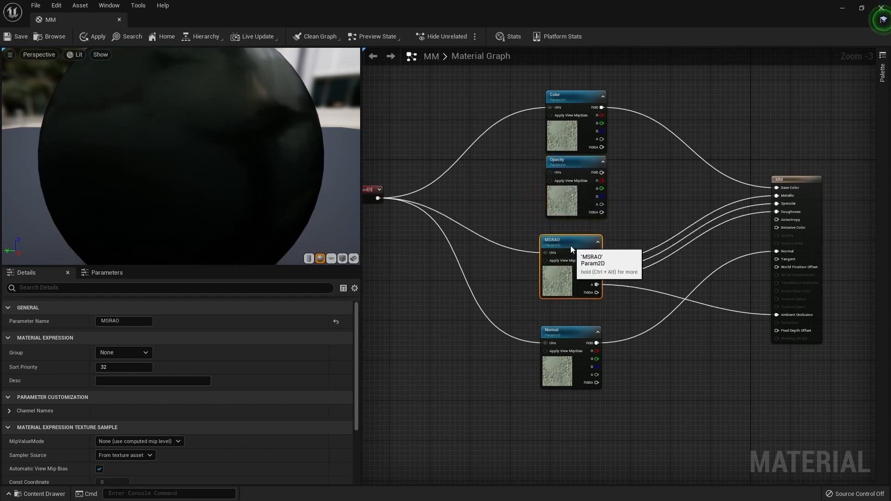
{"action": "left_click_drag", "start_coordinate": [602, 170], "coordinate": [778, 243]}
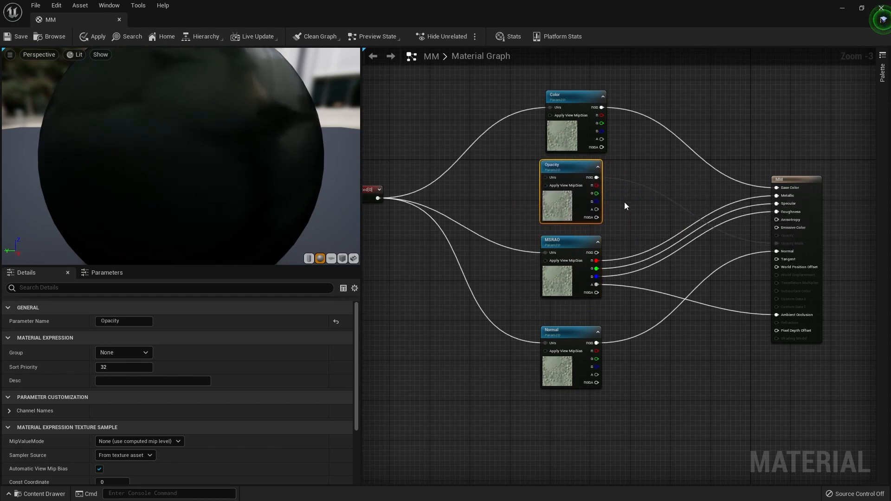
Connect the TexCoord output to the Opacity node's UVs and align the Color node with the other textures
{"action": "left_click_drag", "start_coordinate": [378, 198], "coordinate": [567, 168]}
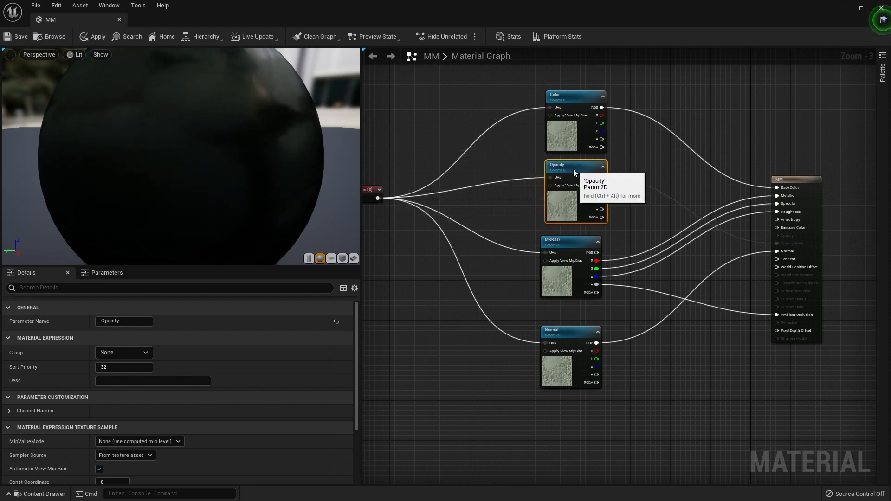
{"action": "left_click_drag", "start_coordinate": [572, 94], "coordinate": [565, 94]}
{"action": "key", "text": "Home"}
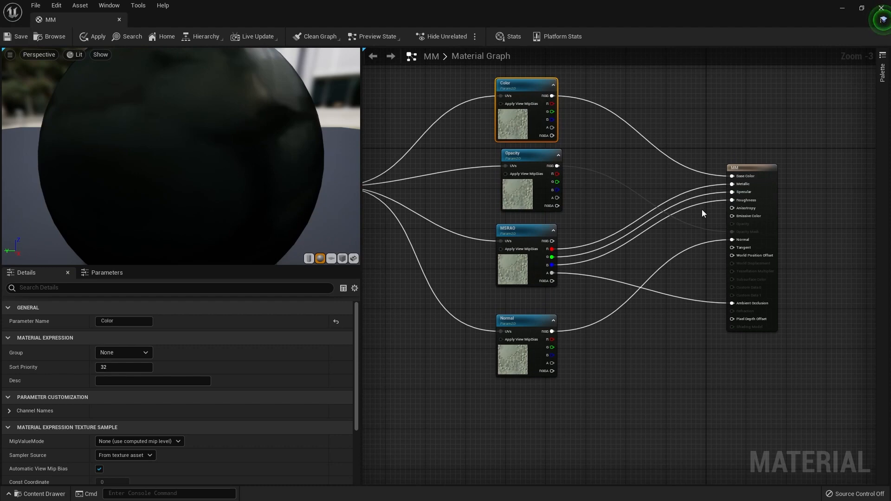
Add a Multiply node and route the MSRAO G output through its A input to the material's Specular
{"action": "right_click", "coordinate": [661, 237]}
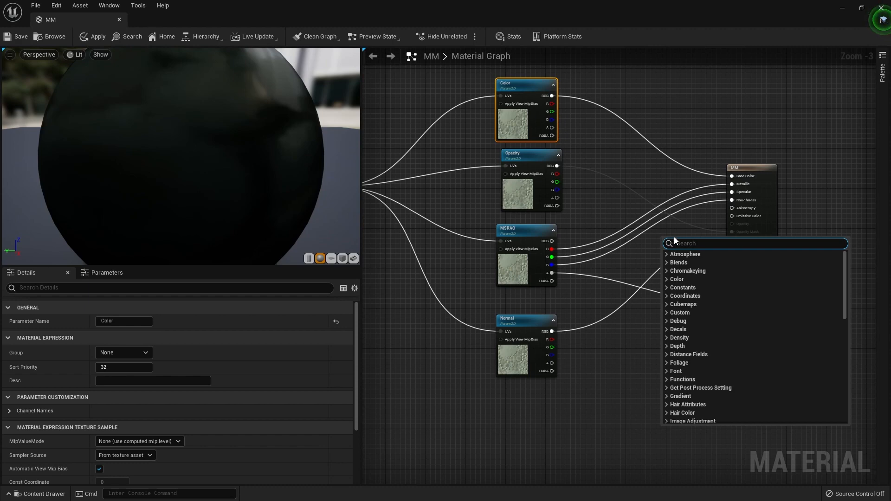
{"action": "type", "text": "multi"}
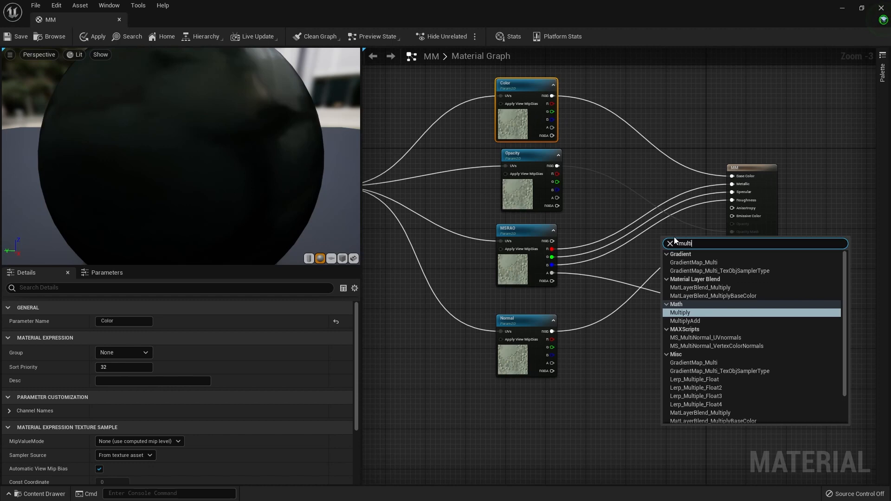
{"action": "key", "text": "Return"}
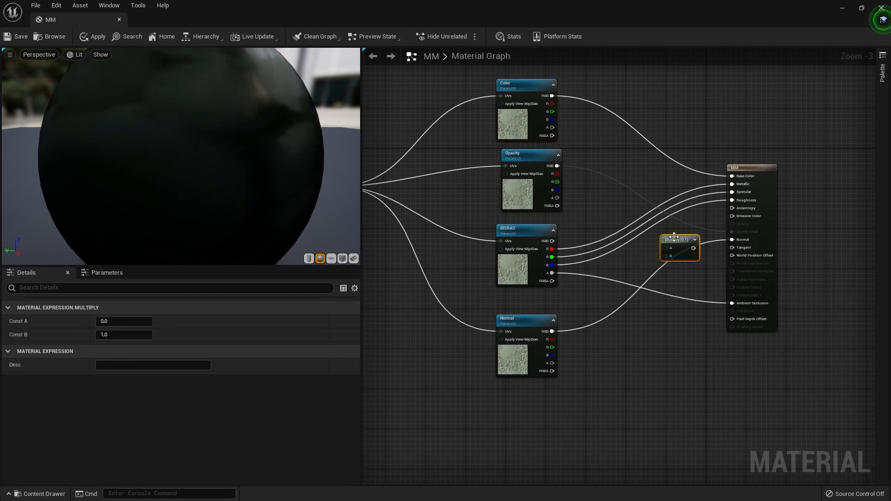
{"action": "left_click_drag", "start_coordinate": [552, 257], "coordinate": [733, 193]}
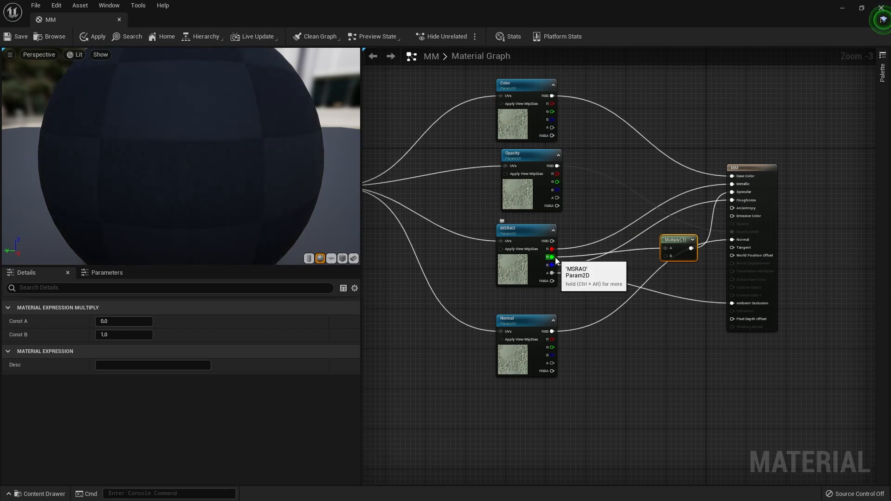
{"action": "left_click_drag", "start_coordinate": [676, 239], "coordinate": [659, 233]}
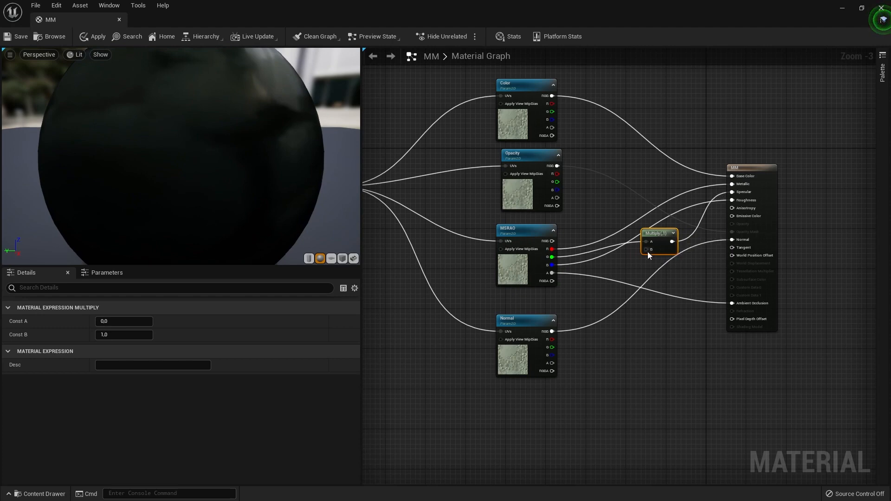
Add a ScalarParameter named Specular_Intensity feeding the specular Multiply node's B input and place it just below and left of that node
{"action": "left_click_drag", "start_coordinate": [646, 249], "coordinate": [621, 268]}
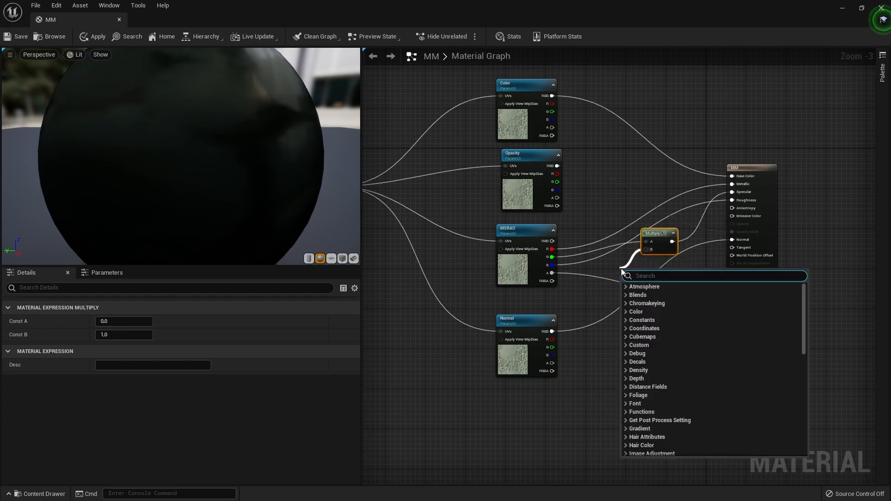
{"action": "type", "text": "scalar"}
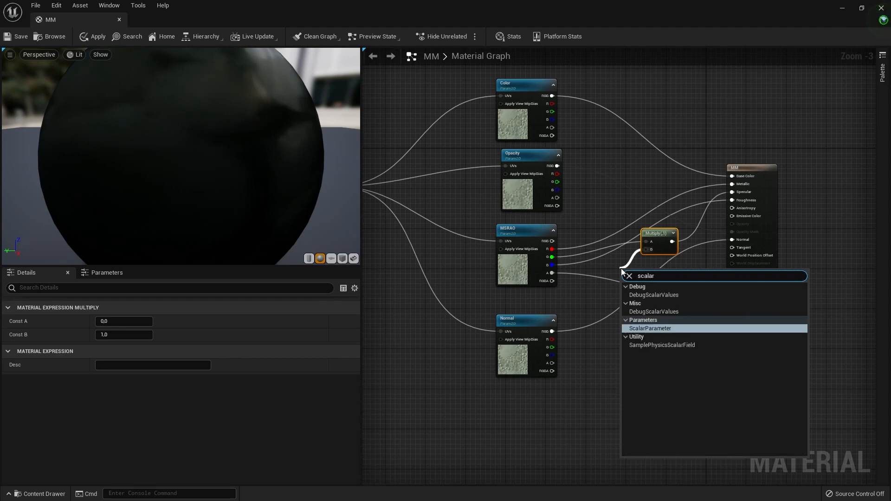
{"action": "key", "text": "Return"}
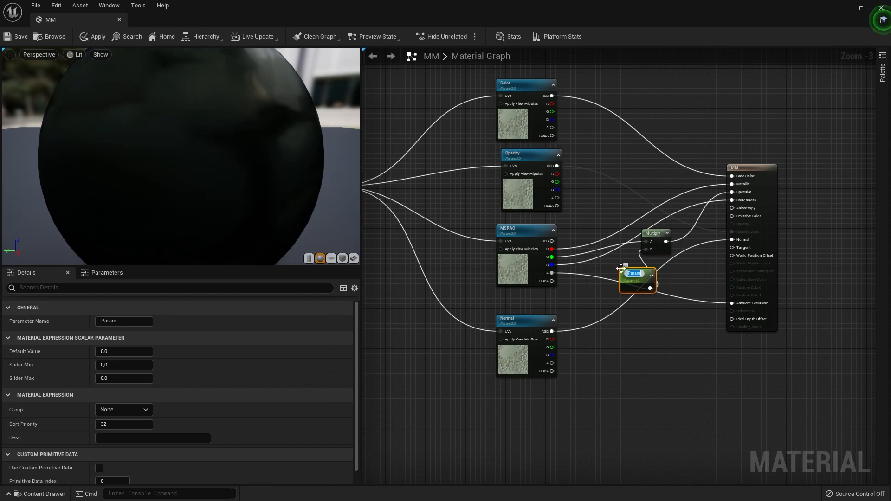
{"action": "type", "text": "Roecular"}
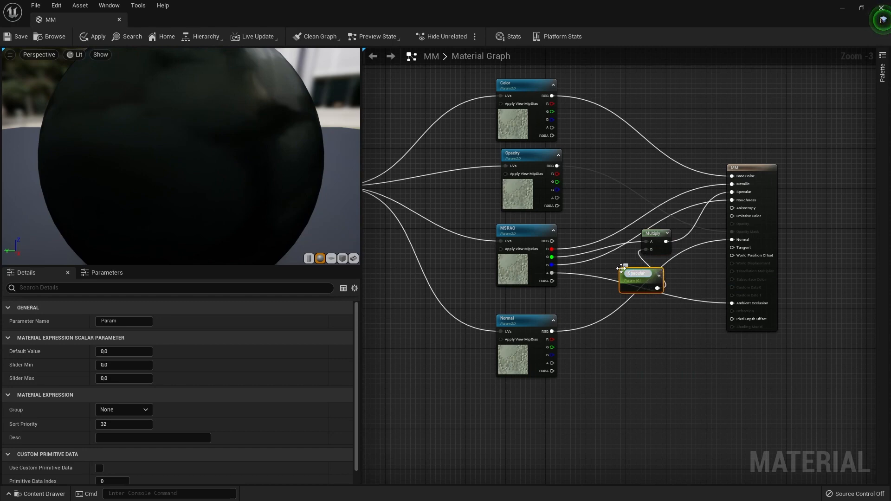
{"action": "type", "text": "_Intensity"}
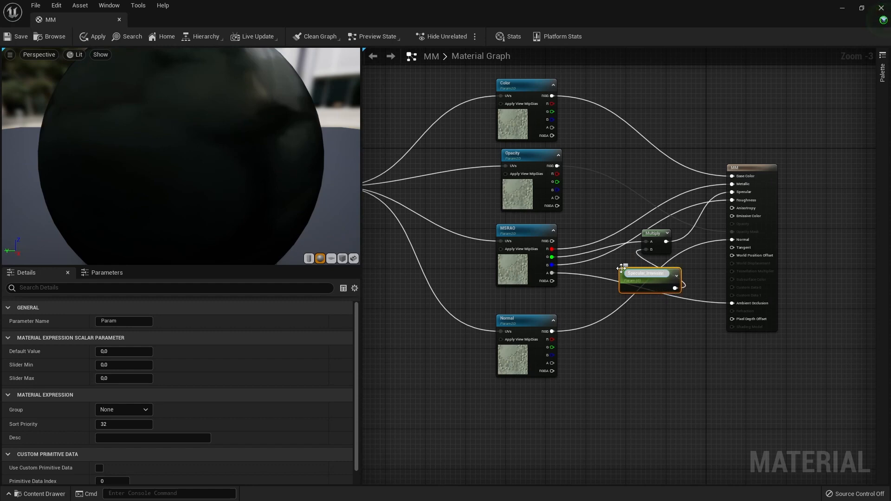
{"action": "key", "text": "Return"}
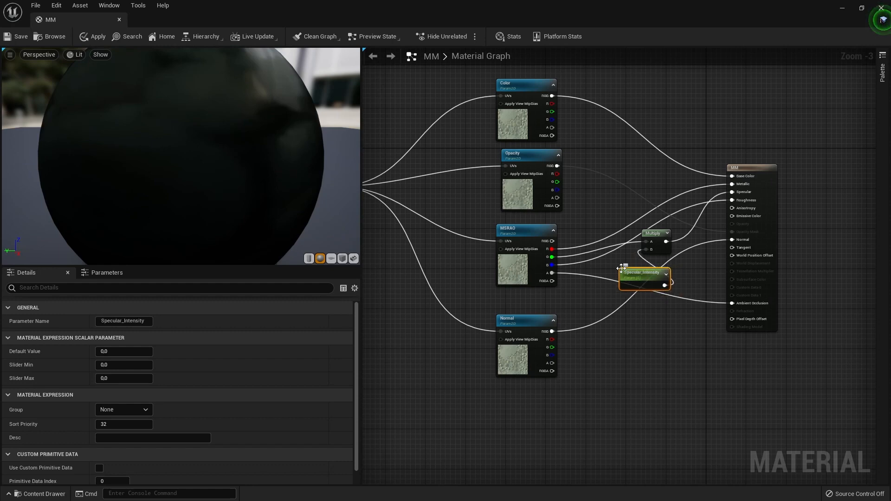
{"action": "left_click_drag", "start_coordinate": [623, 274], "coordinate": [600, 271]}
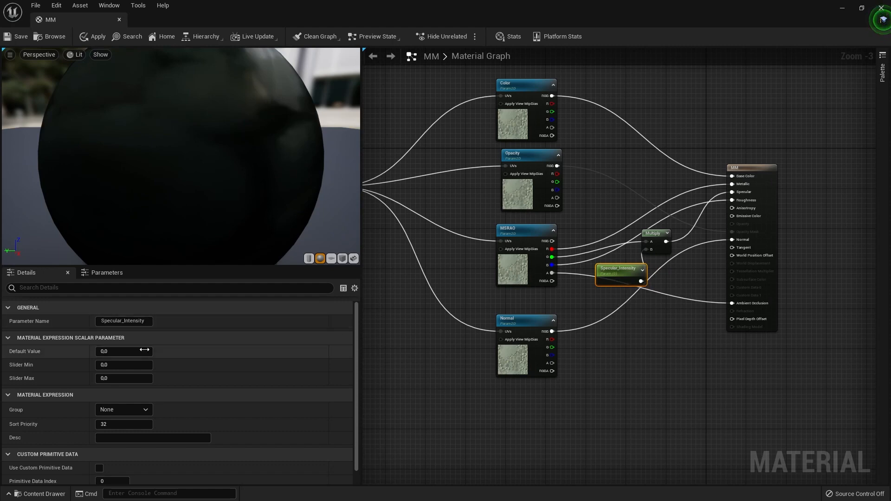
Set Specular_Intensity's default value to 0.2 and its slider maximum to 1
{"action": "left_click", "coordinate": [117, 351]}
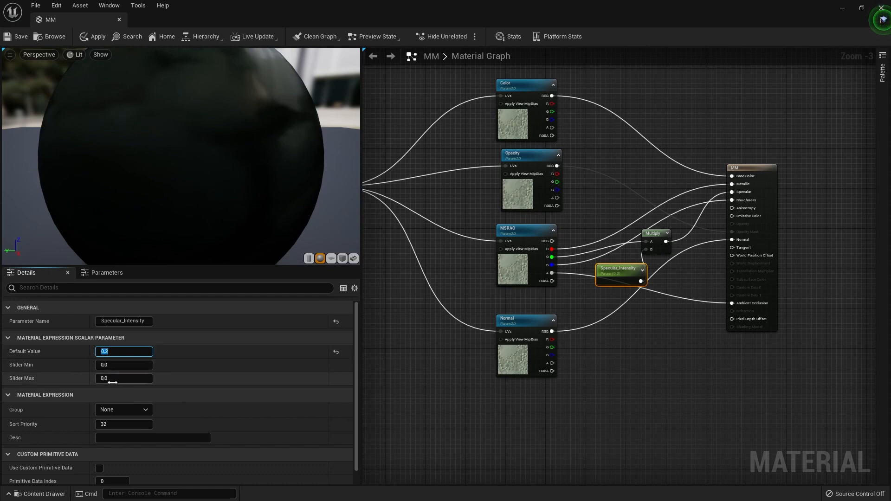
{"action": "left_click", "coordinate": [149, 378]}
{"action": "type", "text": "1"}
{"action": "key", "text": "Return"}
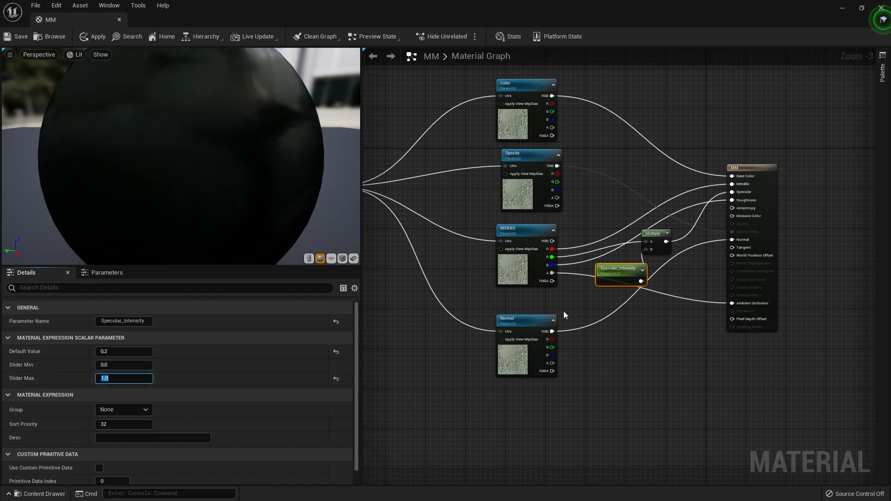
Move the Specular_Intensity node down beside MSRAO and shift the MM result node further right to make room
{"action": "left_click_drag", "start_coordinate": [622, 271], "coordinate": [587, 290]}
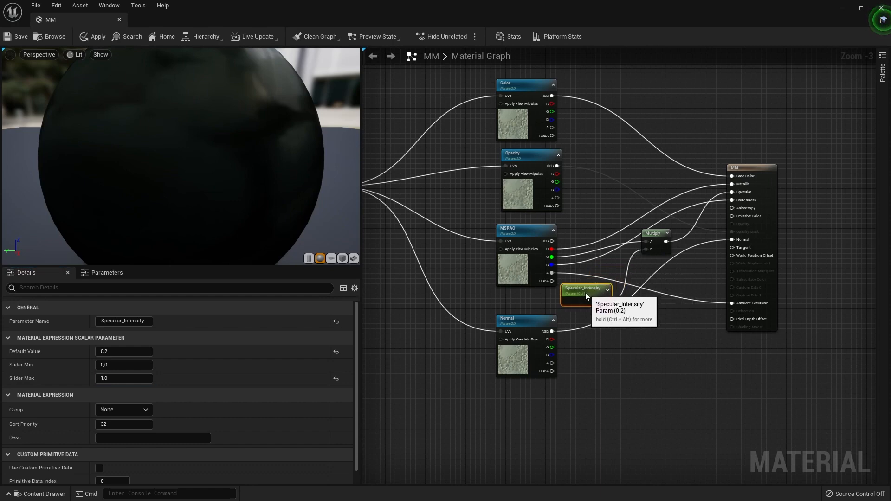
{"action": "right_click_drag", "start_coordinate": [613, 259], "coordinate": [591, 261]}
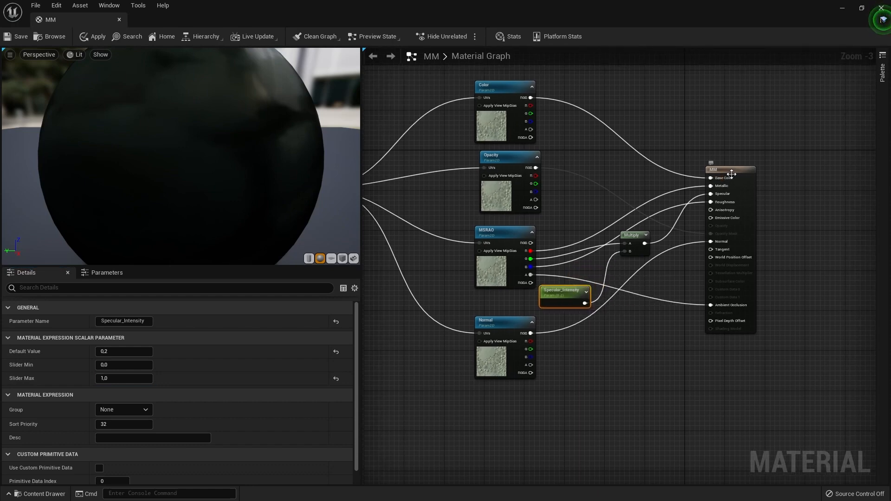
{"action": "left_click_drag", "start_coordinate": [731, 174], "coordinate": [797, 161]}
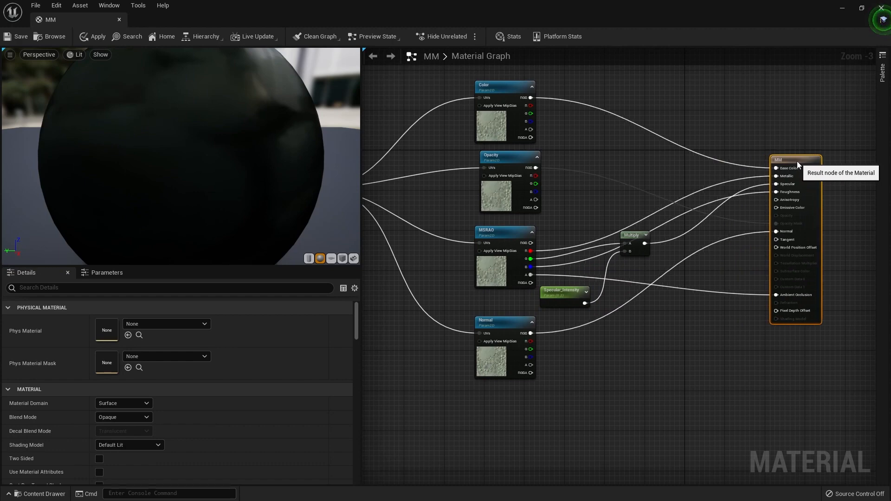
{"action": "right_click_drag", "start_coordinate": [718, 250], "coordinate": [662, 253]}
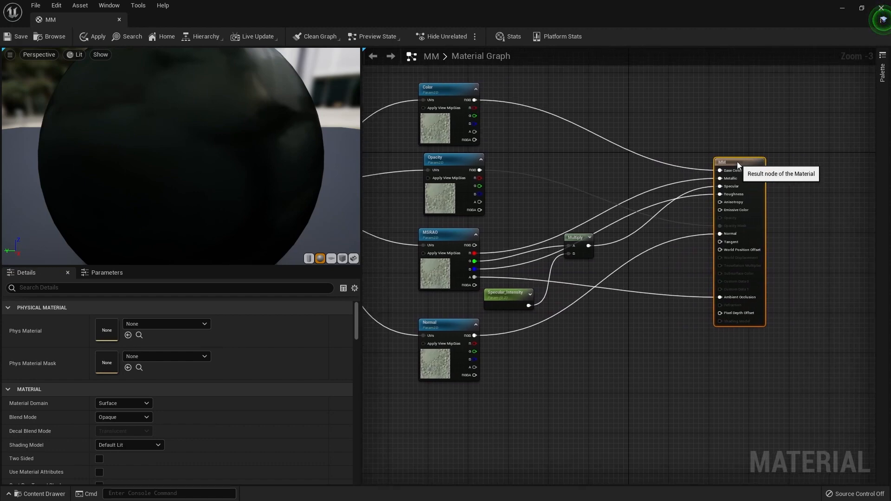
{"action": "left_click_drag", "start_coordinate": [737, 162], "coordinate": [742, 156]}
Add a Multiply node and route the Color RGB output through its A input to the material's Emissive Color
{"action": "left_click_drag", "start_coordinate": [475, 100], "coordinate": [726, 205]}
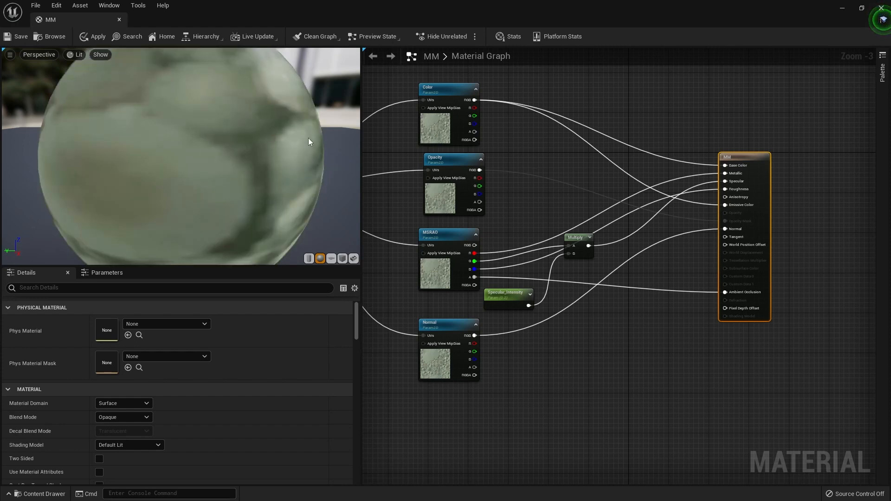
{"action": "right_click", "coordinate": [554, 176]}
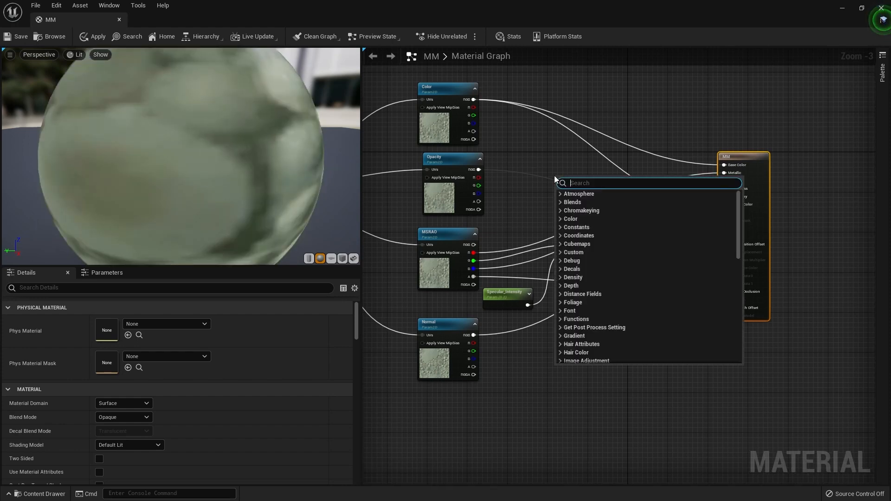
{"action": "type", "text": "multiply"}
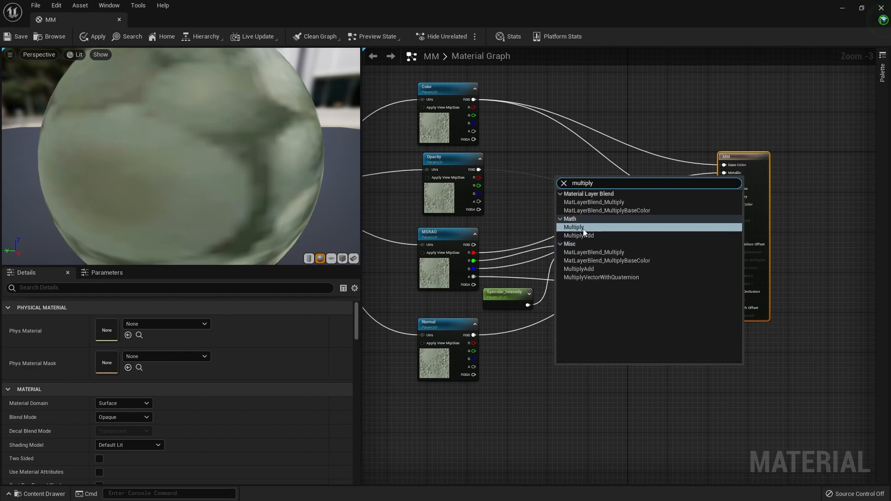
{"action": "left_click", "coordinate": [584, 229]}
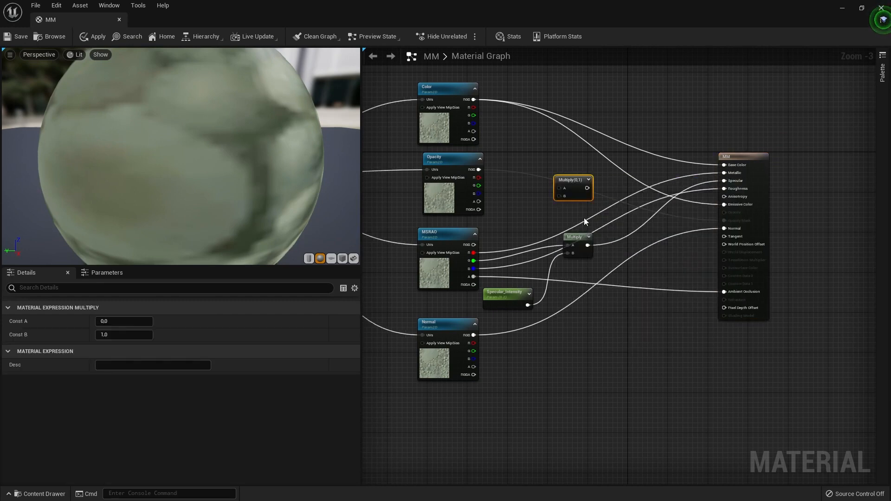
{"action": "left_click_drag", "start_coordinate": [576, 186], "coordinate": [611, 159]}
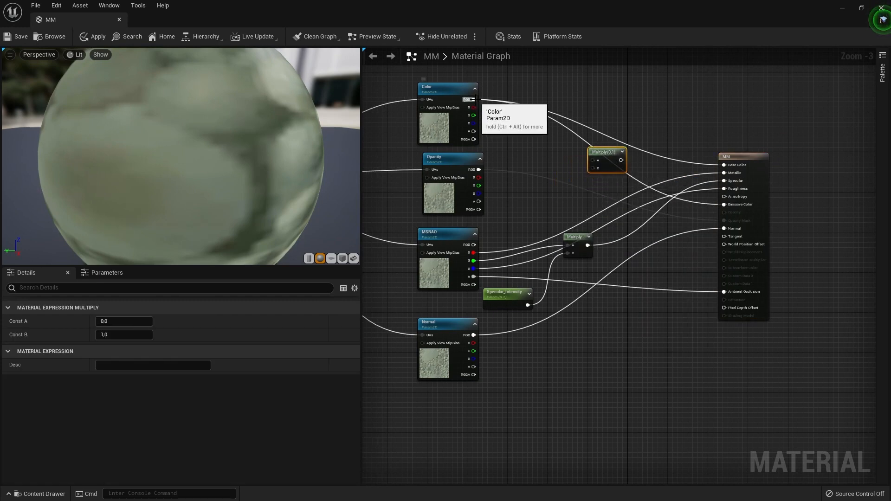
{"action": "left_click_drag", "start_coordinate": [473, 100], "coordinate": [724, 205]}
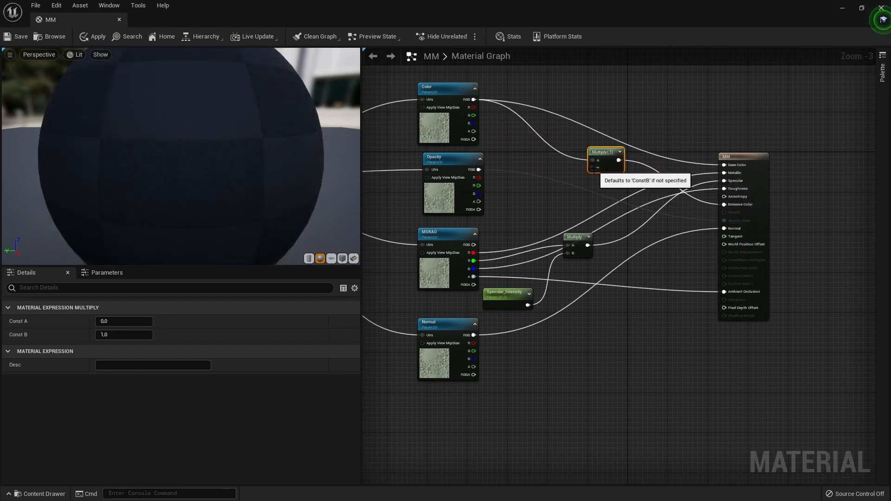
Add a ScalarParameter named Emissive Intensity feeding the emissive Multiply node's B input and place it left of that node
{"action": "left_click_drag", "start_coordinate": [593, 168], "coordinate": [542, 171]}
{"action": "type", "text": "scalar"}
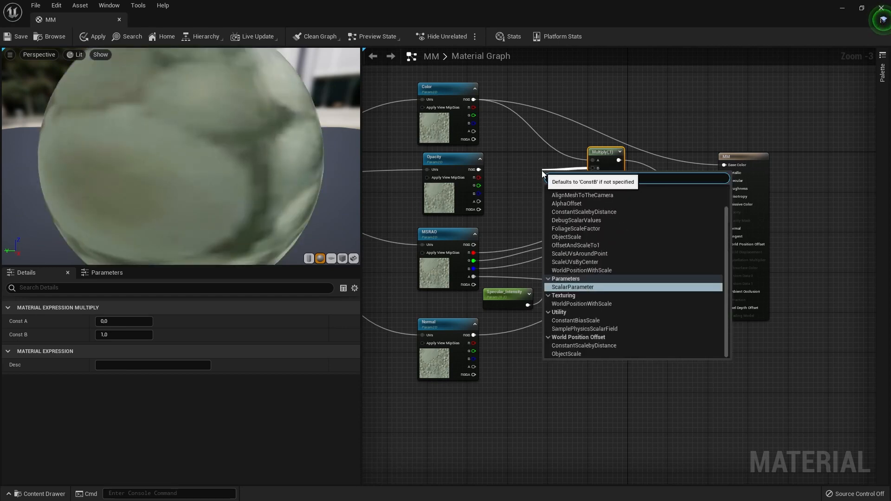
{"action": "left_click", "coordinate": [597, 230]}
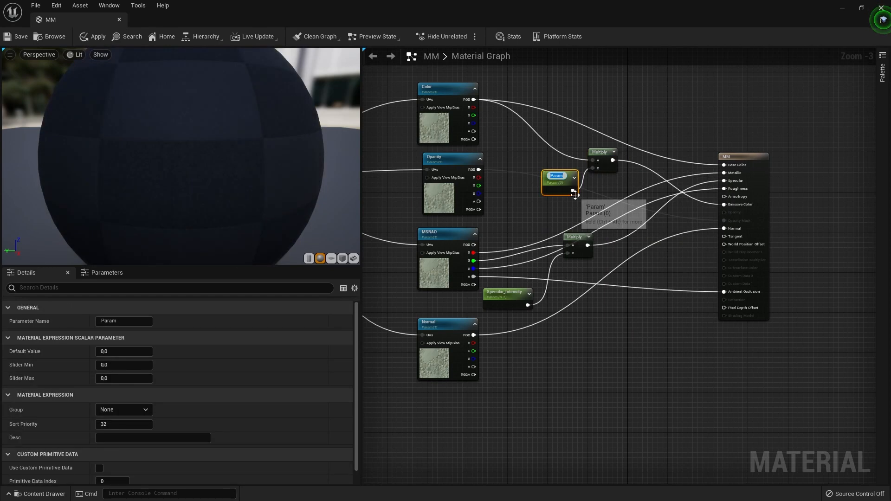
{"action": "type", "text": "E"}
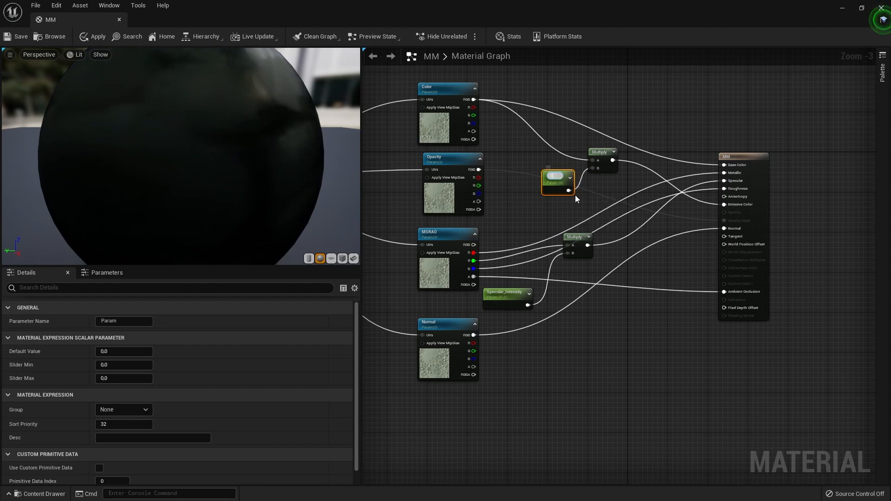
{"action": "type", "text": "missive Intensity"}
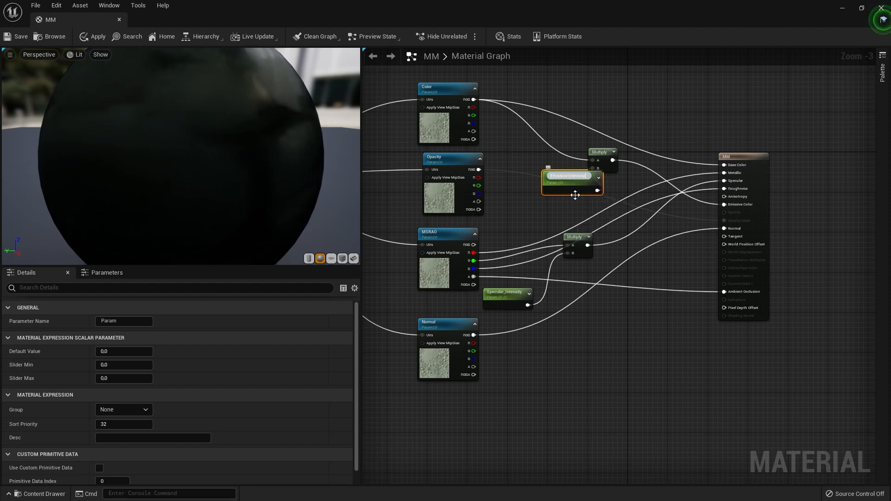
{"action": "left_click_drag", "start_coordinate": [569, 176], "coordinate": [534, 174]}
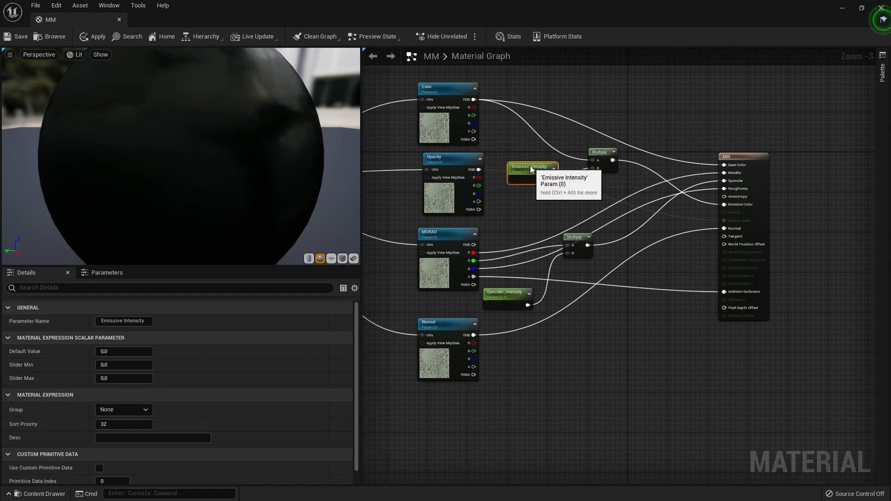
Set Emissive Intensity's default value to 1, slider minimum to 1 and slider maximum to 5
{"action": "left_click", "coordinate": [124, 352]}
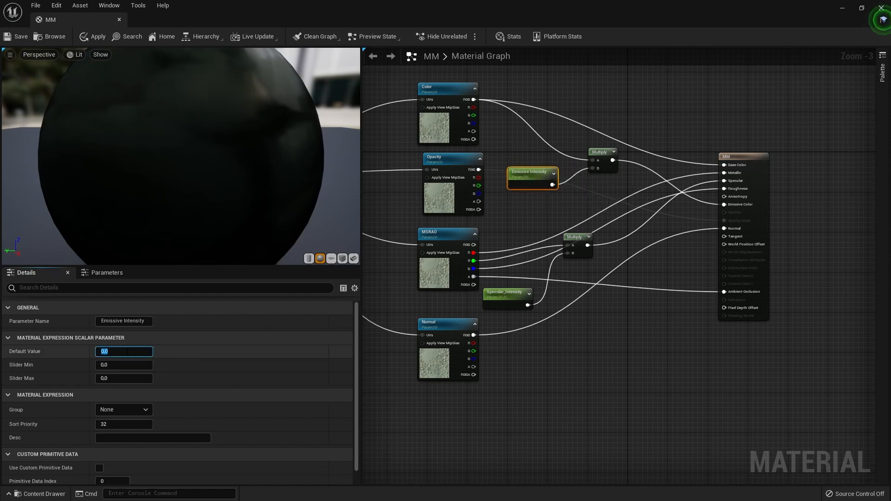
{"action": "type", "text": "1"}
{"action": "key", "text": "Return"}
{"action": "left_click", "coordinate": [118, 366]}
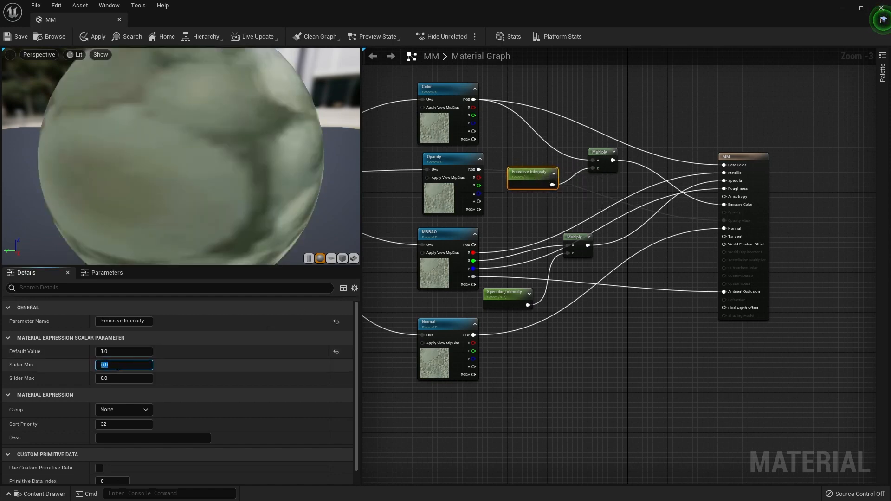
{"action": "key", "text": "Tab"}
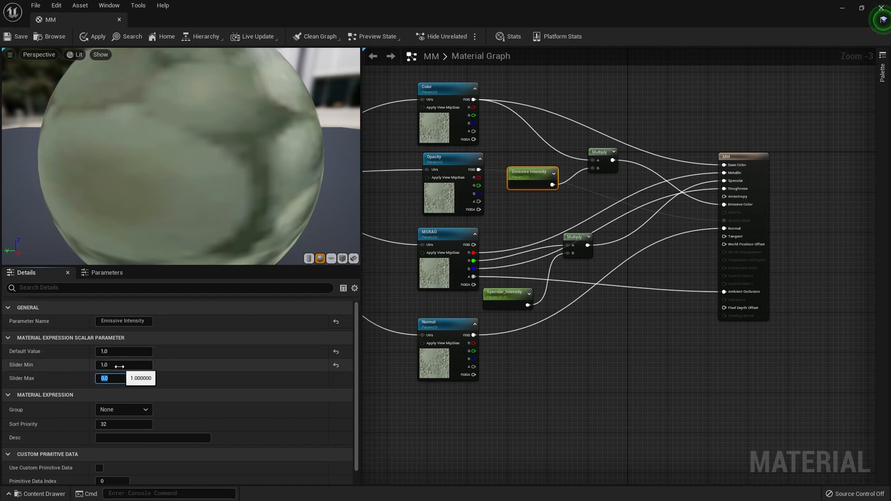
{"action": "type", "text": "5"}
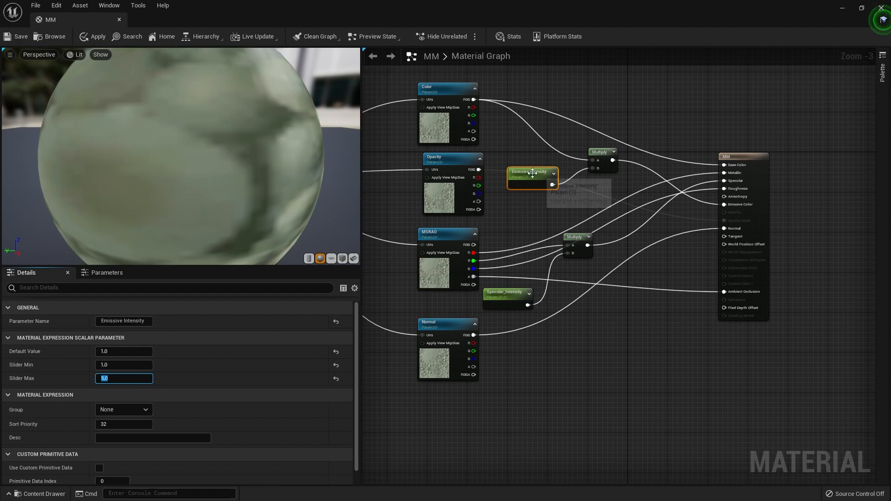
Lower the Emissive Intensity node slightly and move the MM result node a little further right
{"action": "left_click_drag", "start_coordinate": [535, 172], "coordinate": [536, 188]}
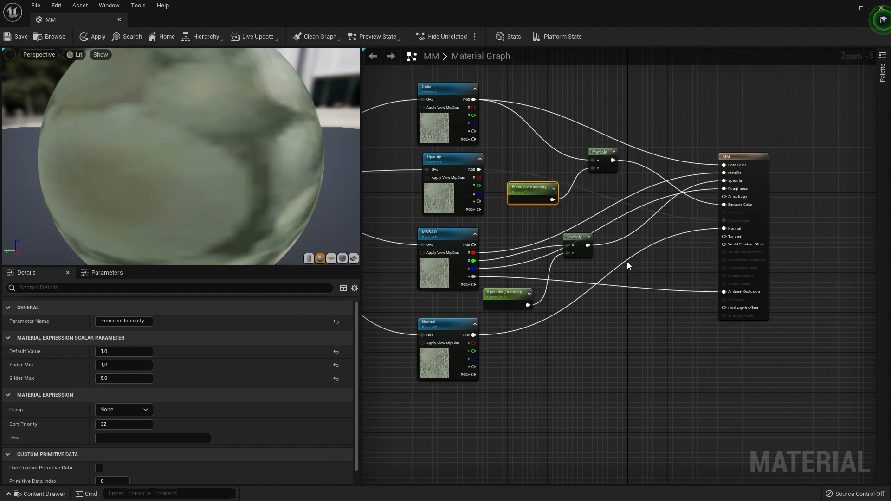
{"action": "right_click_drag", "start_coordinate": [628, 266], "coordinate": [644, 281]}
{"action": "left_click_drag", "start_coordinate": [758, 166], "coordinate": [771, 160]}
{"action": "right_click_drag", "start_coordinate": [702, 222], "coordinate": [668, 230]}
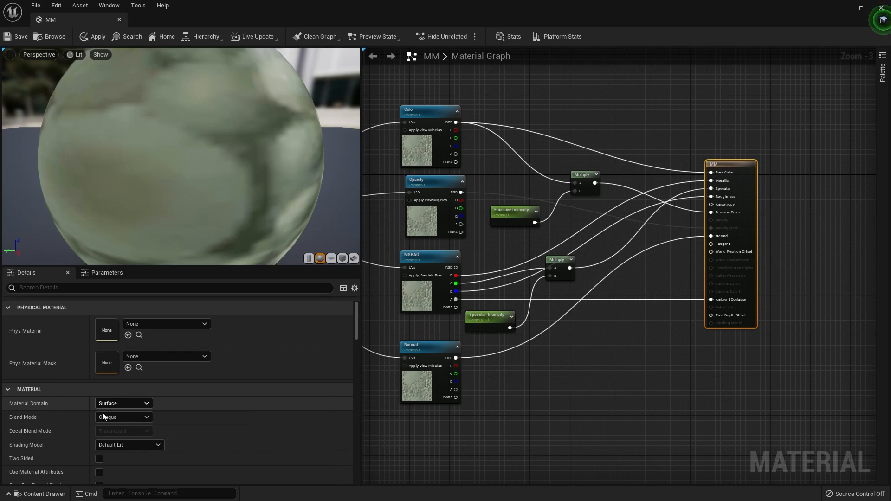
Set the MM material's Blend Mode to Masked and view the whole preview mesh
{"action": "left_click", "coordinate": [119, 417]}
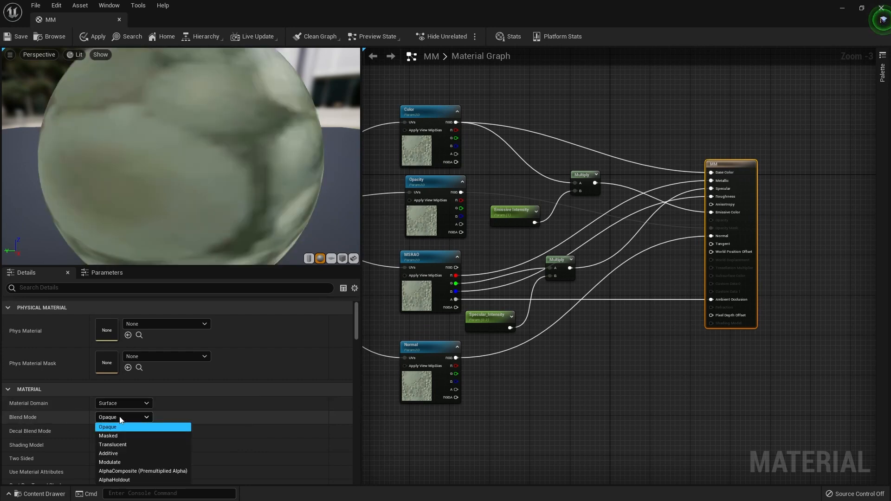
{"action": "left_click", "coordinate": [121, 436]}
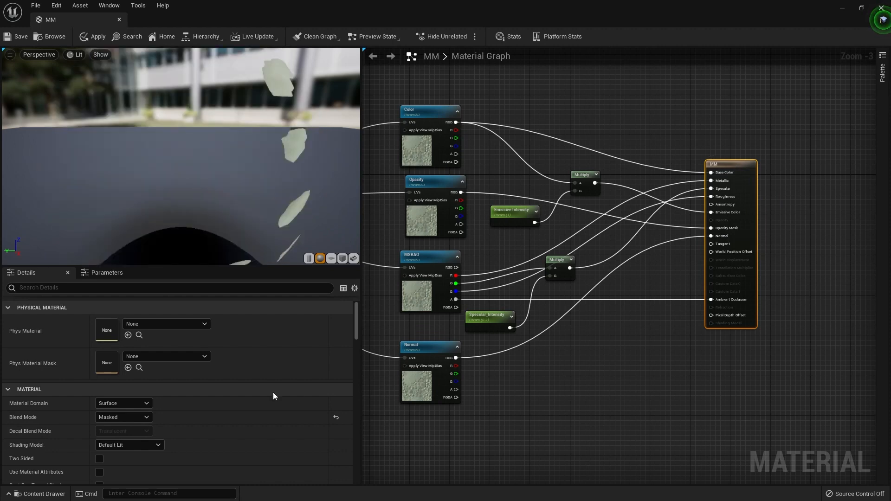
{"action": "scroll", "coordinate": [290, 179], "scroll_direction": "down", "scroll_amount": 3}
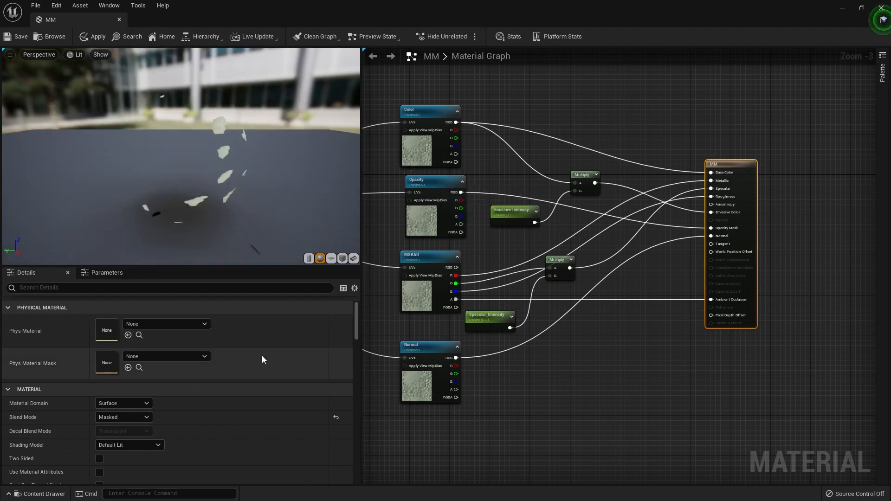
Set the MM material's Shading Model to Two Sided Foliage and enable Two Sided, checking the preview mesh
{"action": "scroll", "coordinate": [145, 428], "scroll_direction": "down", "scroll_amount": 1}
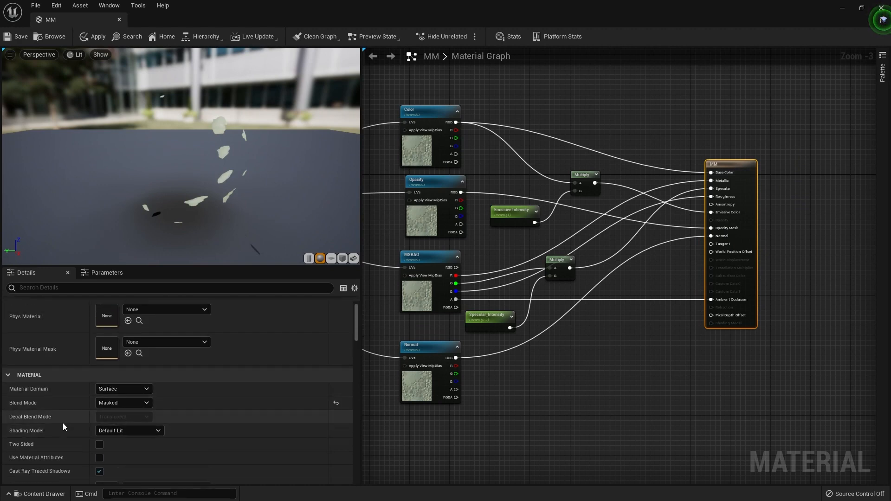
{"action": "left_click", "coordinate": [124, 431]}
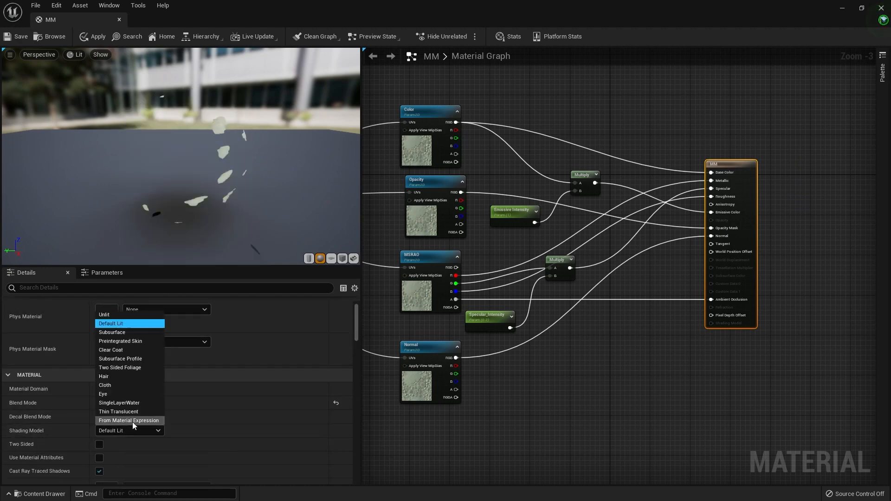
{"action": "left_click", "coordinate": [132, 368]}
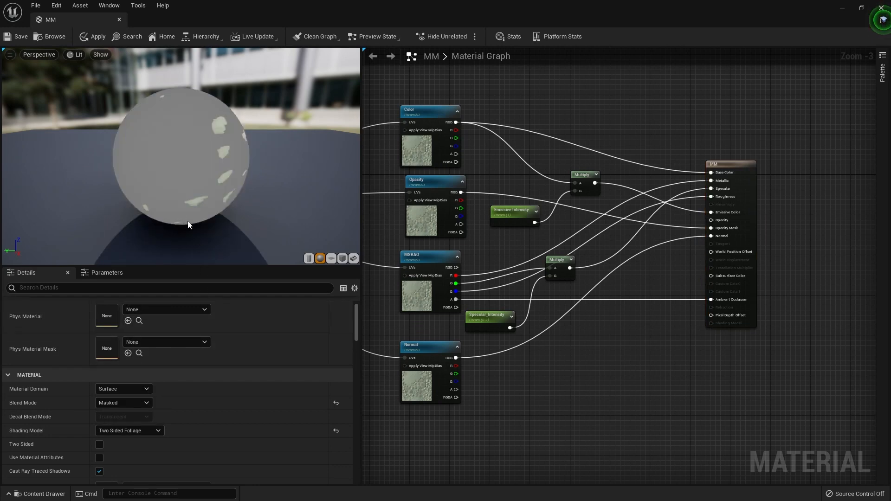
{"action": "left_click", "coordinate": [99, 445]}
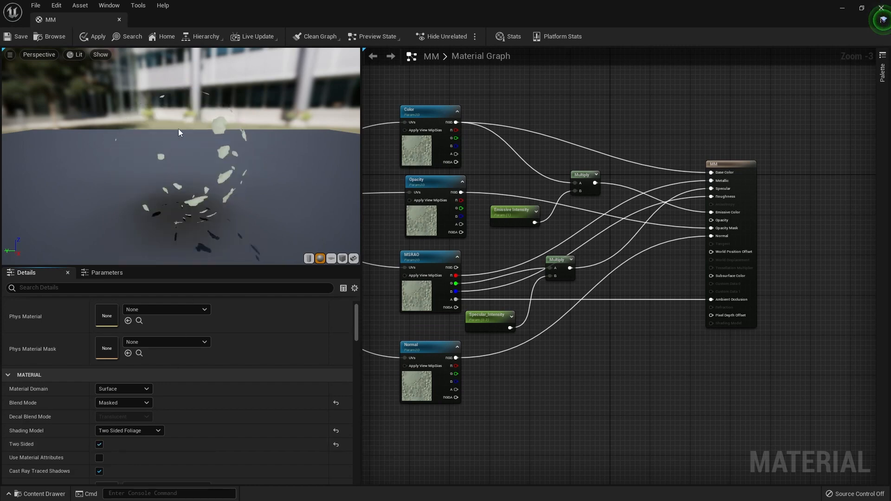
{"action": "mouse_move", "coordinate": [166, 179]}
{"action": "left_mouse_down"}
{"action": "mouse_move", "coordinate": [170, 191]}
{"action": "mouse_move", "coordinate": [228, 191]}
{"action": "mouse_move", "coordinate": [133, 188]}
{"action": "mouse_move", "coordinate": [165, 188]}
{"action": "left_mouse_up"}
Examine the material's remaining settings, including the advanced material options, translucency section and usage flags
{"action": "scroll", "coordinate": [144, 387], "scroll_direction": "down", "scroll_amount": 3}
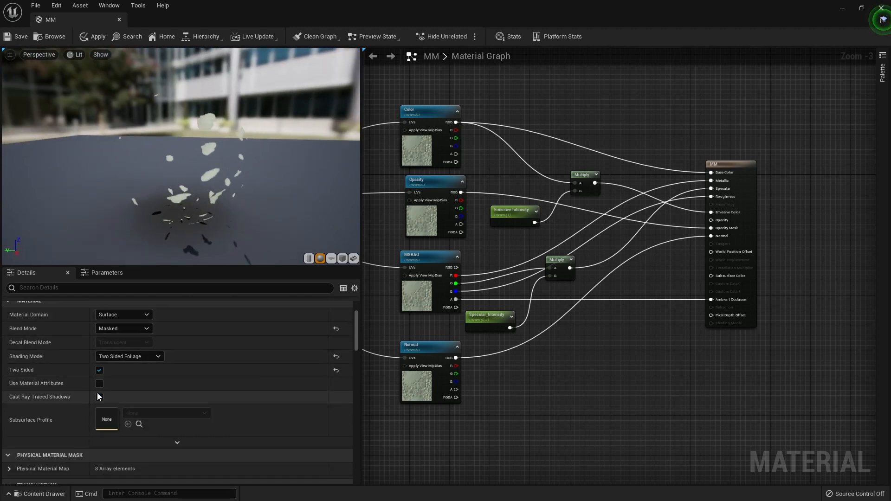
{"action": "left_click", "coordinate": [176, 442]}
{"action": "scroll", "coordinate": [181, 407], "scroll_direction": "down", "scroll_amount": 2}
{"action": "scroll", "coordinate": [181, 403], "scroll_direction": "down", "scroll_amount": 4}
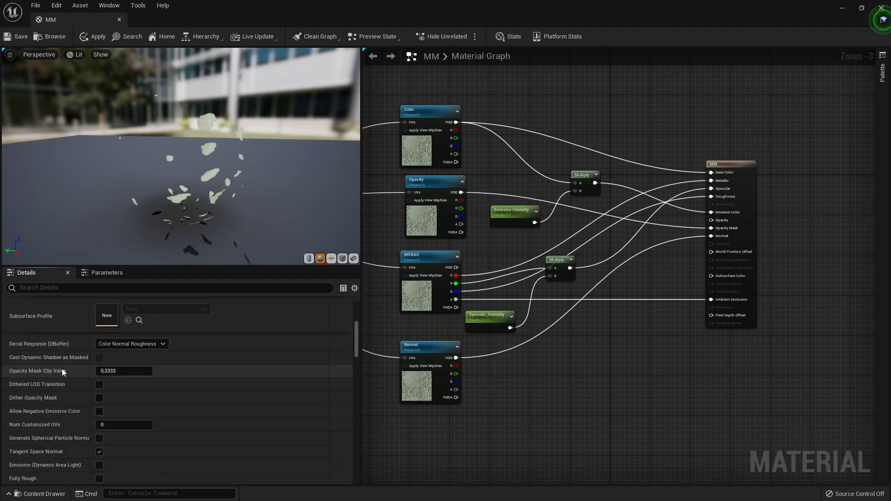
{"action": "scroll", "coordinate": [103, 398], "scroll_direction": "down", "scroll_amount": 4}
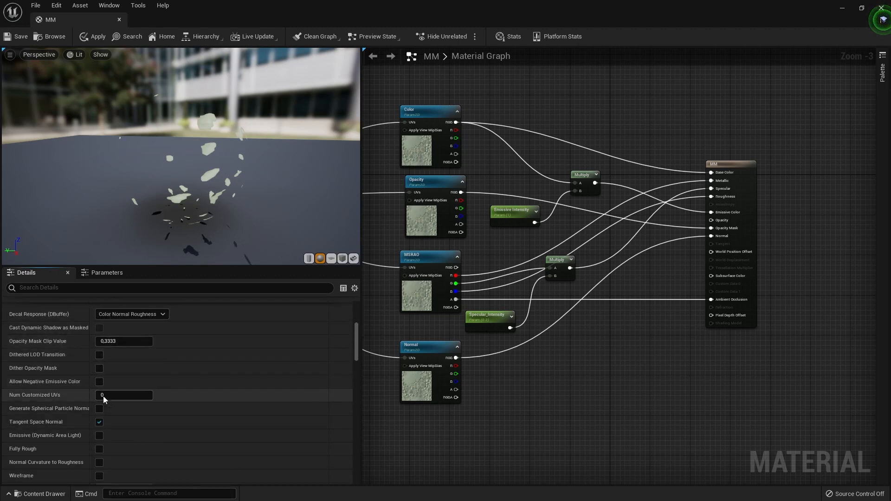
{"action": "scroll", "coordinate": [103, 396], "scroll_direction": "down", "scroll_amount": 4}
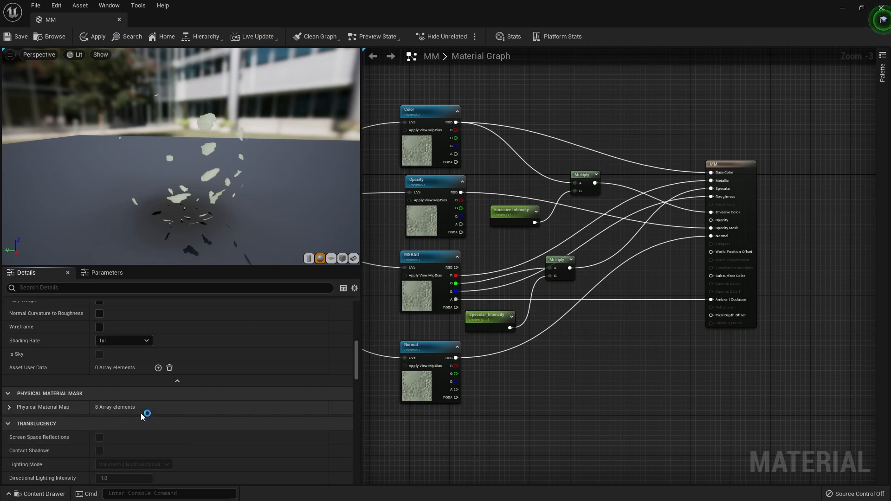
{"action": "scroll", "coordinate": [133, 424], "scroll_direction": "down", "scroll_amount": 2}
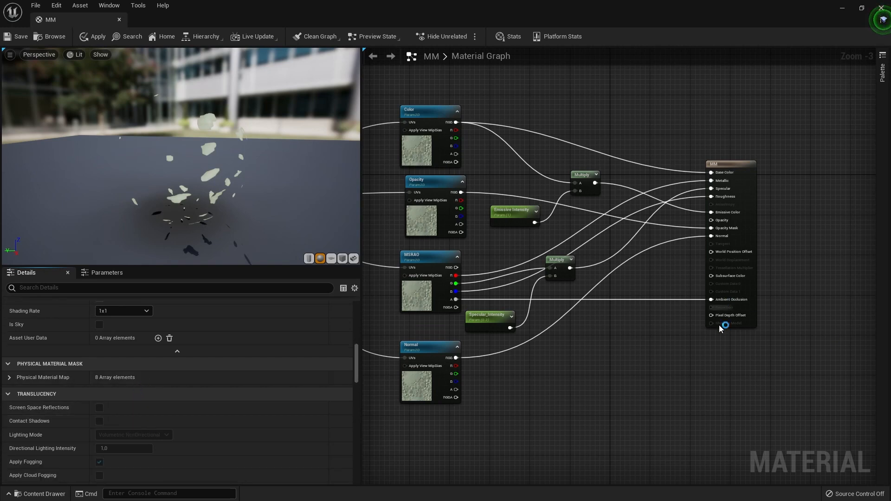
{"action": "scroll", "coordinate": [227, 418], "scroll_direction": "down", "scroll_amount": 2}
{"action": "scroll", "coordinate": [227, 418], "scroll_direction": "down", "scroll_amount": 9}
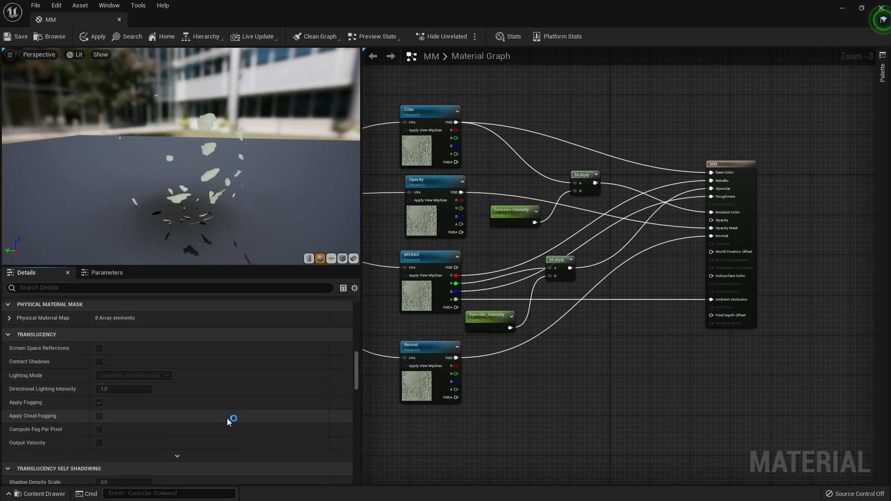
{"action": "scroll", "coordinate": [227, 419], "scroll_direction": "down", "scroll_amount": 12}
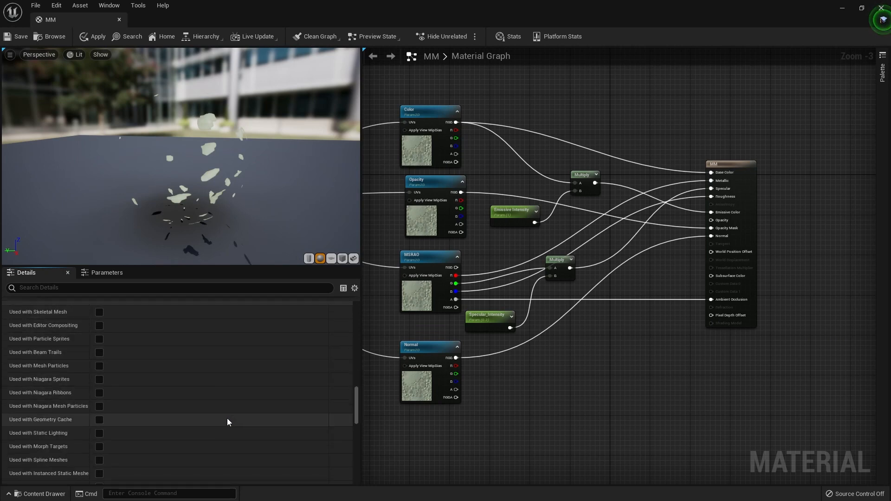
{"action": "scroll", "coordinate": [227, 419], "scroll_direction": "up", "scroll_amount": 18}
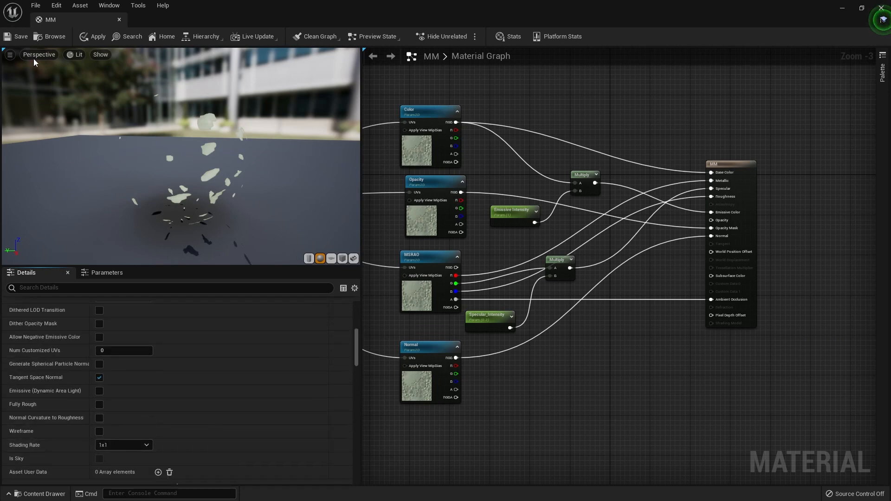
Save the MM material
{"action": "left_click", "coordinate": [18, 36]}
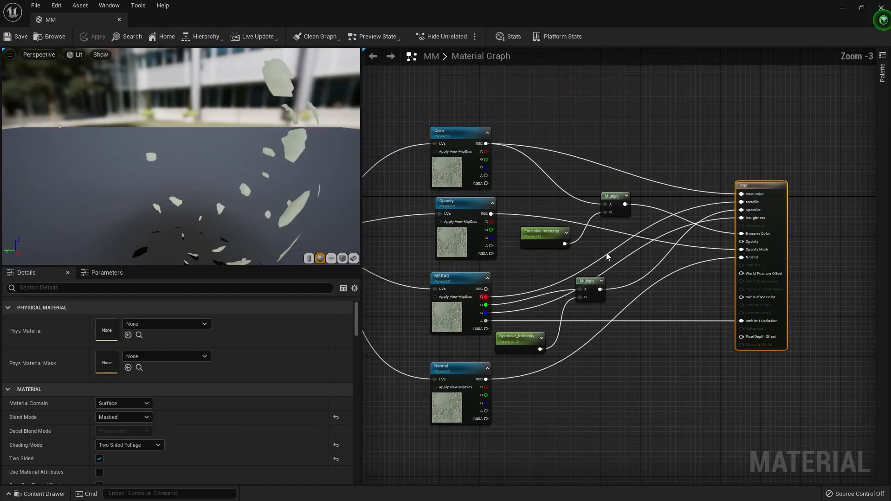
Spread out the graph by moving the Color, emissive Multiply and Emissive Intensity nodes up and the MM result node right
{"action": "left_click_drag", "start_coordinate": [442, 174], "coordinate": [451, 93]}
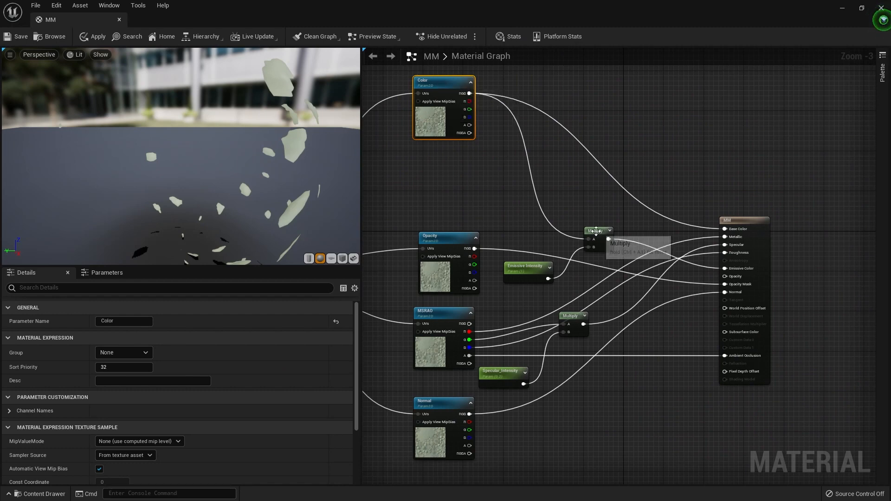
{"action": "left_click_drag", "start_coordinate": [589, 243], "coordinate": [564, 194]}
{"action": "left_click_drag", "start_coordinate": [529, 269], "coordinate": [517, 204]}
{"action": "left_click_drag", "start_coordinate": [723, 219], "coordinate": [793, 204]}
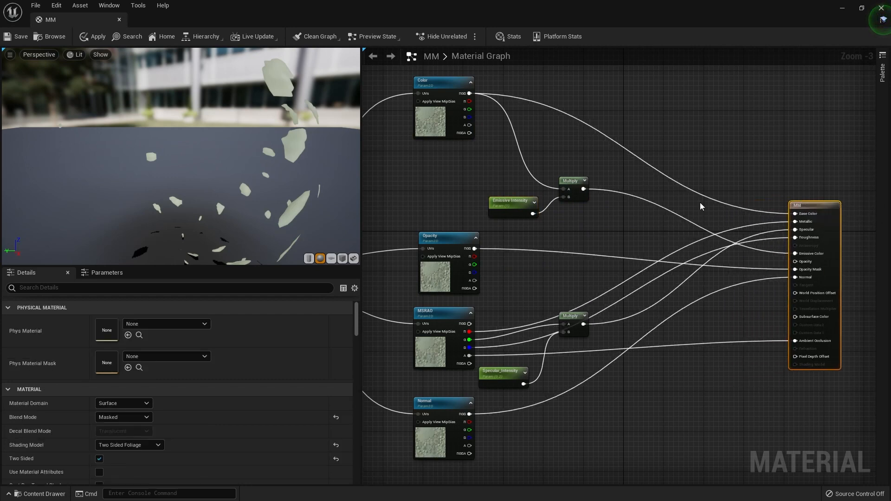
Add a StaticSwitchParameter named "Emissive ?" and place it just right of and below the emissive Multiply node
{"action": "right_click", "coordinate": [592, 230]}
{"action": "type", "text": "sta"}
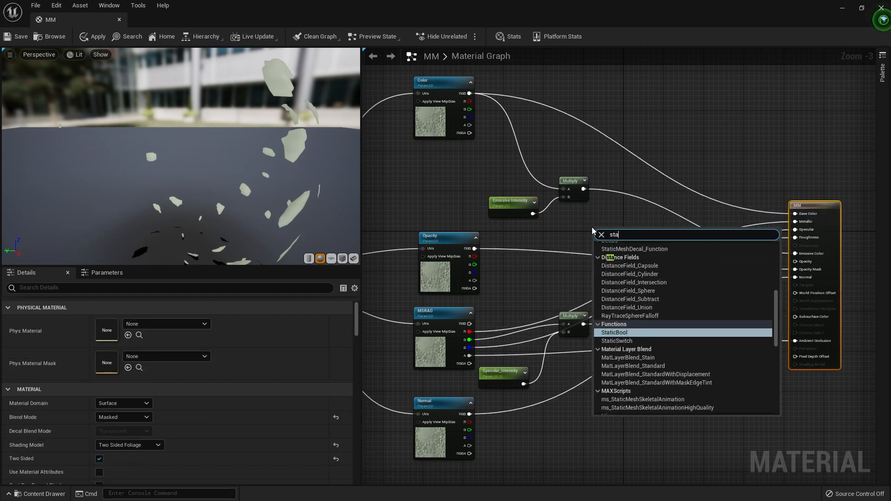
{"action": "type", "text": "tiv"}
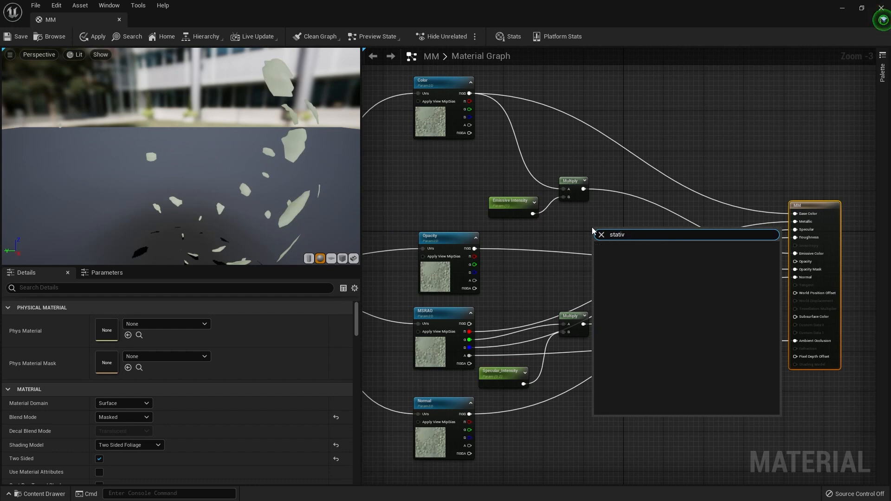
{"action": "key", "text": "BackSpace"}
{"action": "type", "text": "v"}
{"action": "key", "text": "BackSpace"}
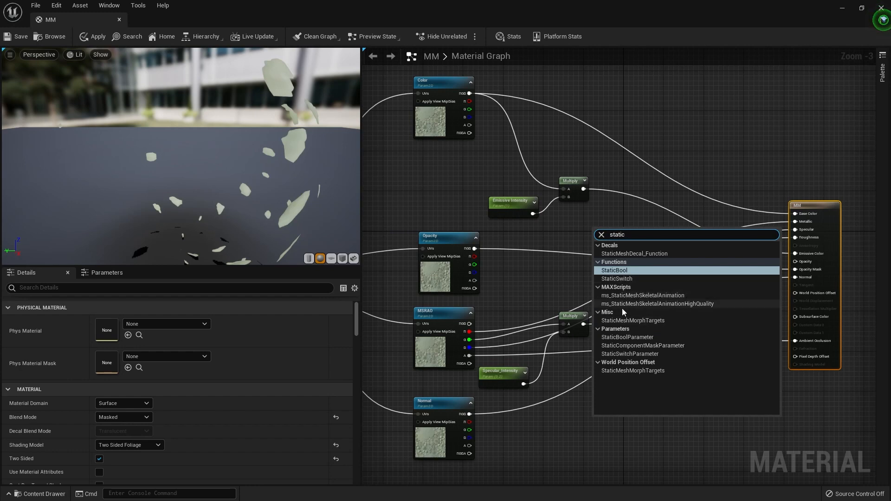
{"action": "left_click", "coordinate": [631, 354]}
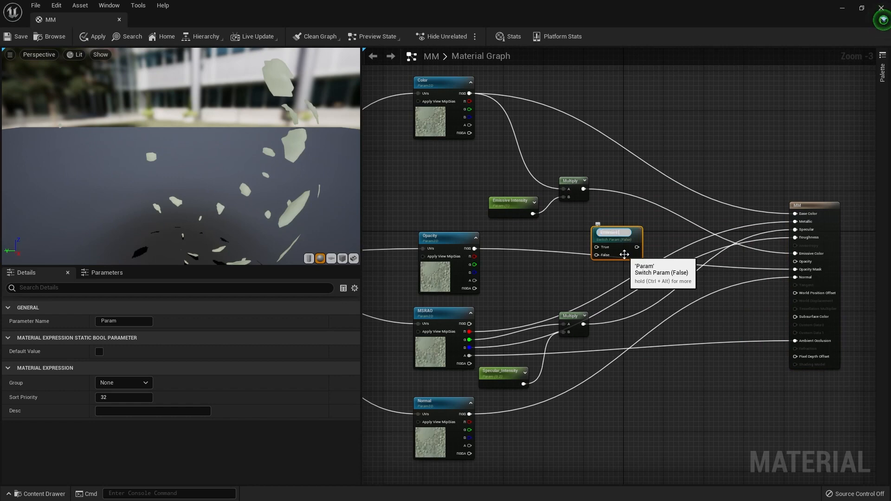
{"action": "type", "text": "Emissive ?"}
{"action": "key", "text": "Return"}
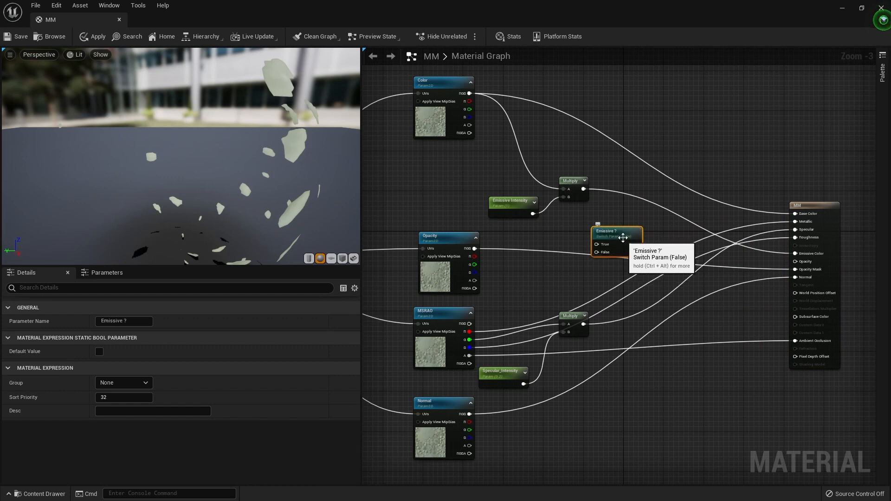
{"action": "left_click_drag", "start_coordinate": [624, 254], "coordinate": [631, 228]}
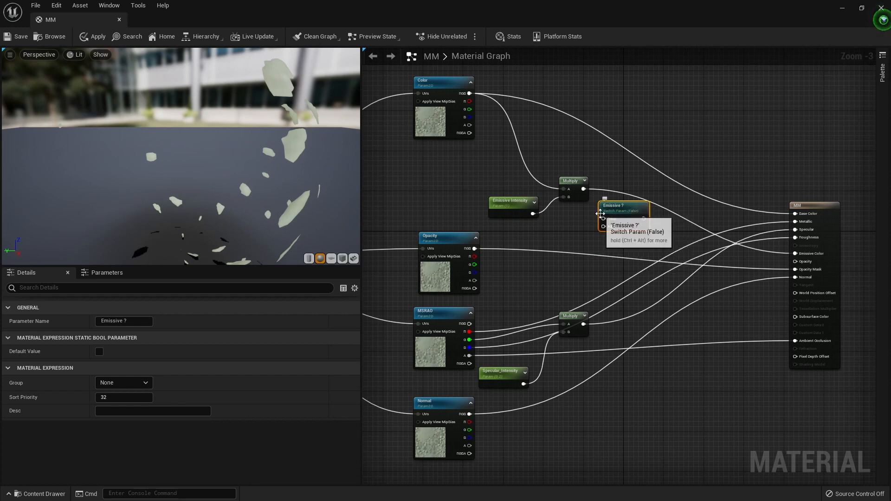
Move the emissive Multiply and Emissive Intensity nodes further up and the Opacity node slightly down to free space below Color
{"action": "left_click_drag", "start_coordinate": [564, 181], "coordinate": [568, 151]}
{"action": "left_click_drag", "start_coordinate": [506, 201], "coordinate": [525, 170]}
{"action": "left_click_drag", "start_coordinate": [464, 234], "coordinate": [464, 238]}
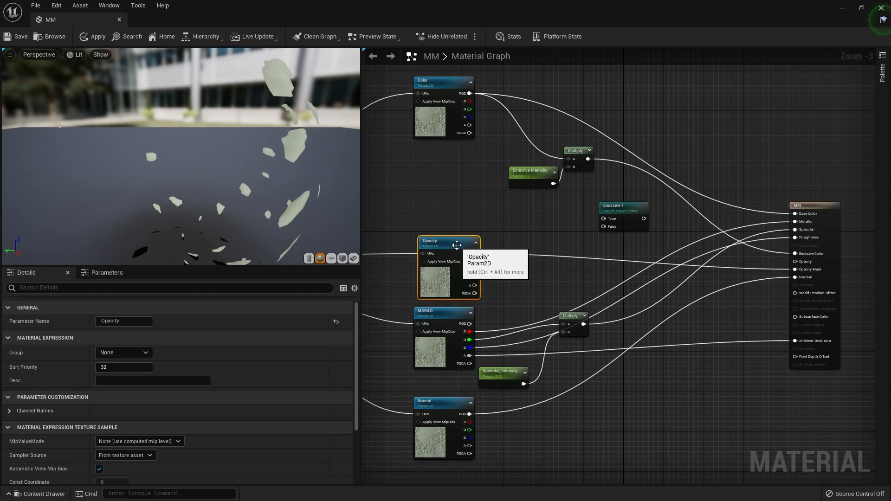
{"action": "left_click", "coordinate": [440, 168]}
Add a TextureSampleParameter2D named Emissive and place it between the Color and Opacity texture nodes
{"action": "right_click", "coordinate": [438, 177]}
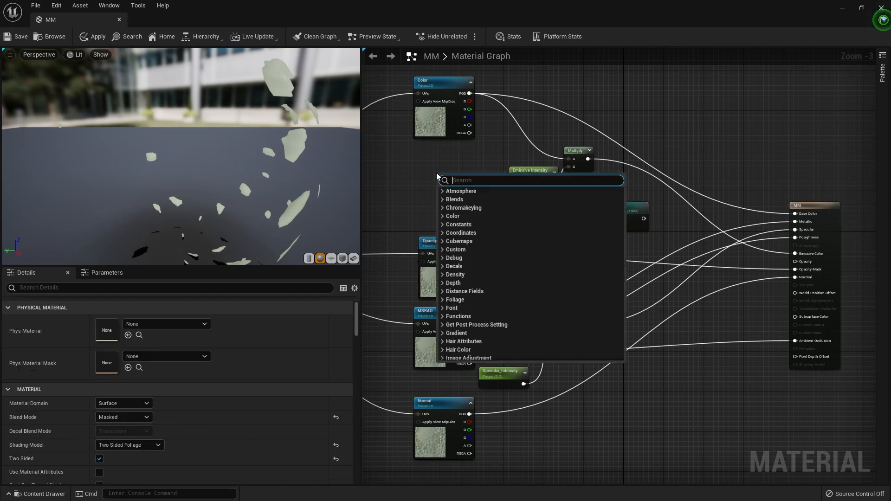
{"action": "type", "text": "texure"}
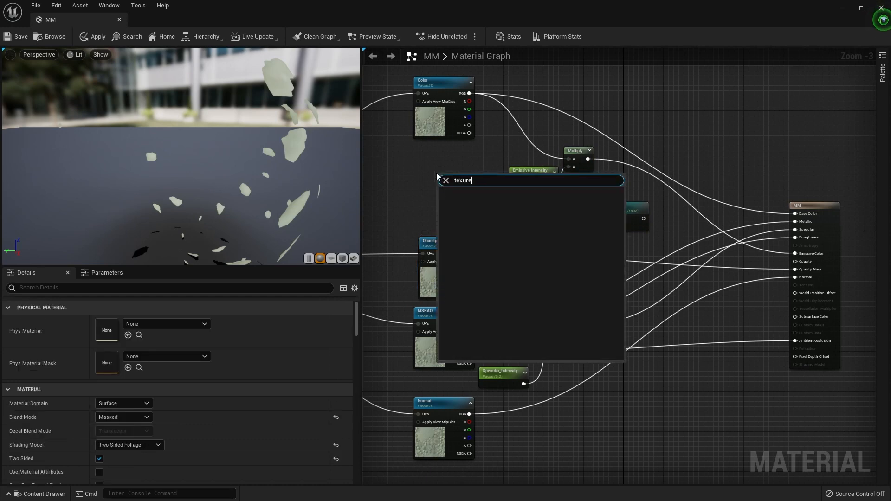
{"action": "key", "text": "BackSpace"}
{"action": "type", "text": "tuez"}
{"action": "key", "text": "BackSpace"}
{"action": "type", "text": "resa"}
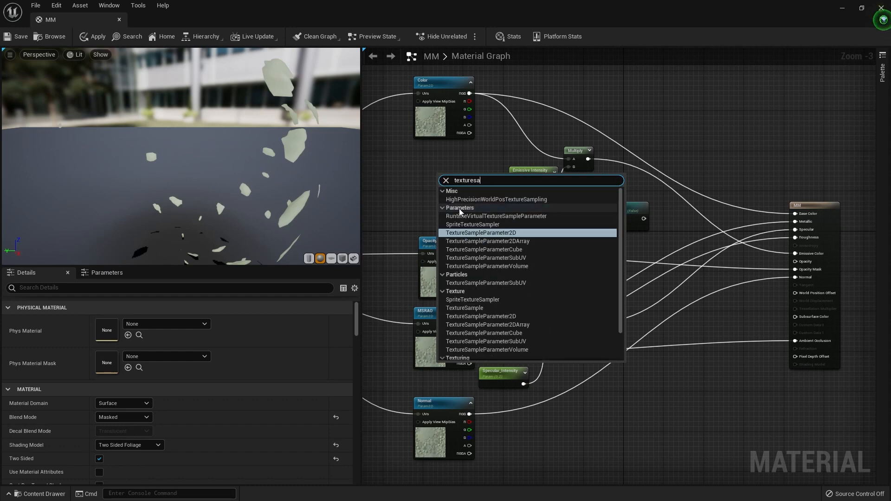
{"action": "left_click", "coordinate": [479, 233]}
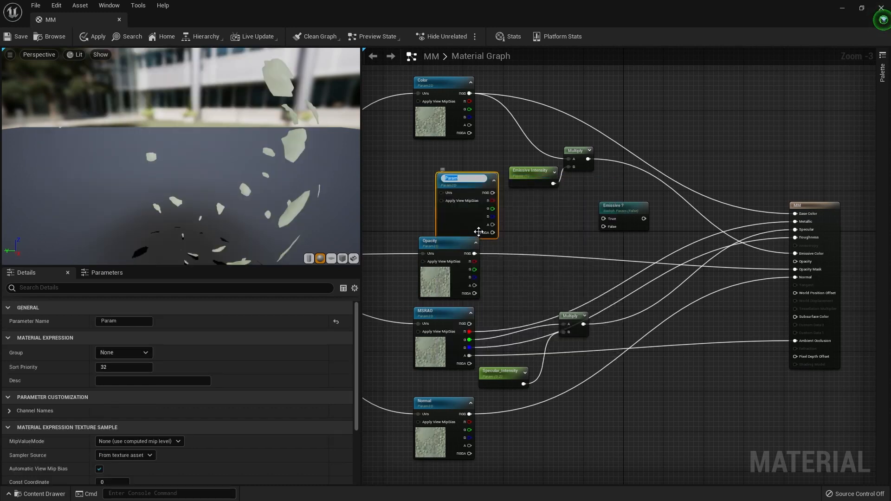
{"action": "type", "text": "Emissive"}
{"action": "key", "text": "Return"}
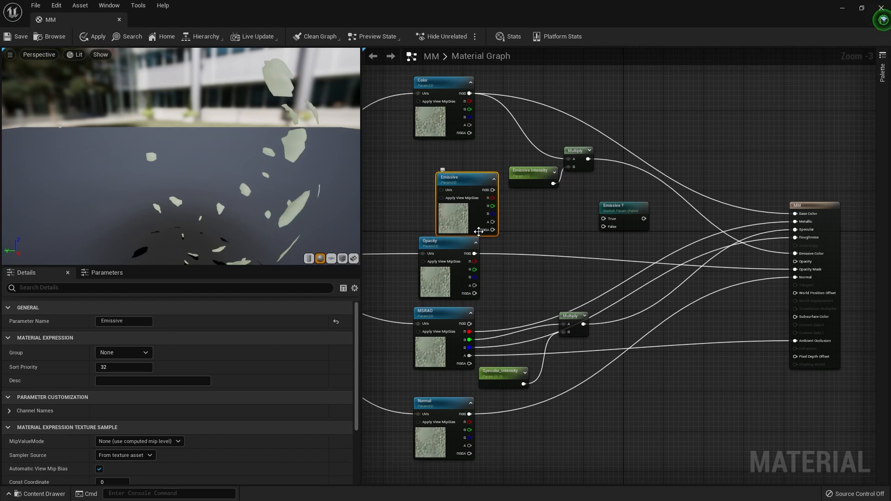
{"action": "left_click_drag", "start_coordinate": [478, 231], "coordinate": [443, 211]}
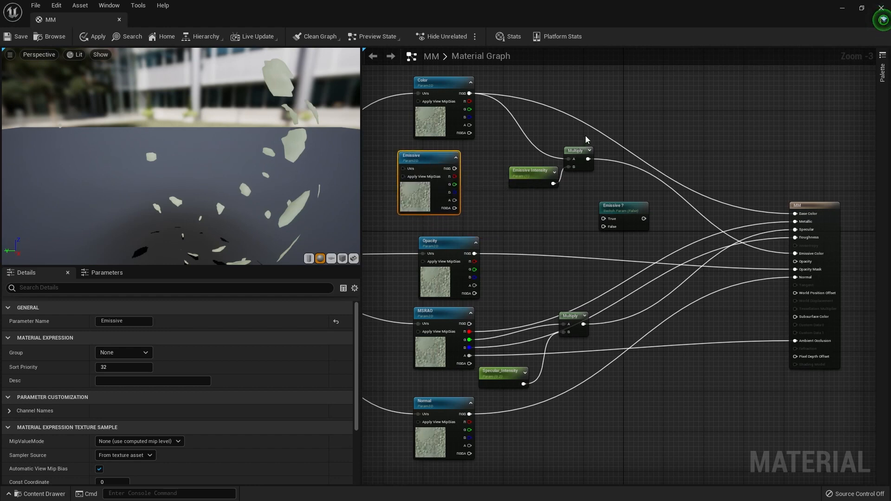
Move the emissive Multiply and Emissive Intensity nodes up and left together, and duplicate the pair below
{"action": "left_click_drag", "start_coordinate": [581, 136], "coordinate": [518, 182]}
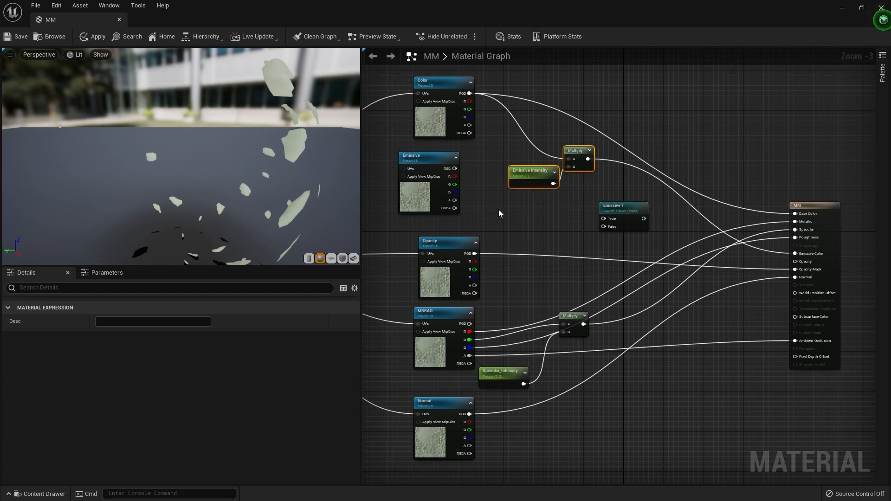
{"action": "left_click_drag", "start_coordinate": [576, 153], "coordinate": [545, 133]}
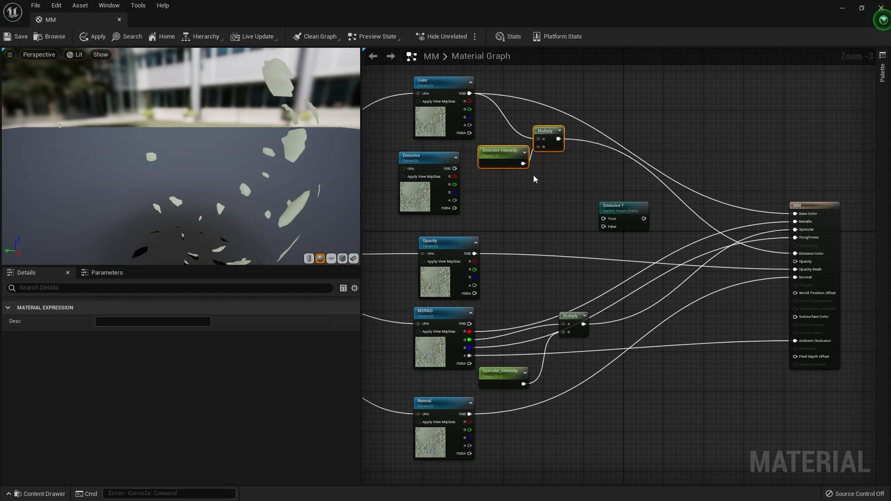
{"action": "key", "text": "ctrl+d"}
Connect the Emissive texture's RGB to the duplicated Multiply's A input and the shared UV node to the Emissive texture's UVs
{"action": "left_click_drag", "start_coordinate": [455, 168], "coordinate": [554, 203]}
{"action": "right_click_drag", "start_coordinate": [452, 242], "coordinate": [574, 244]}
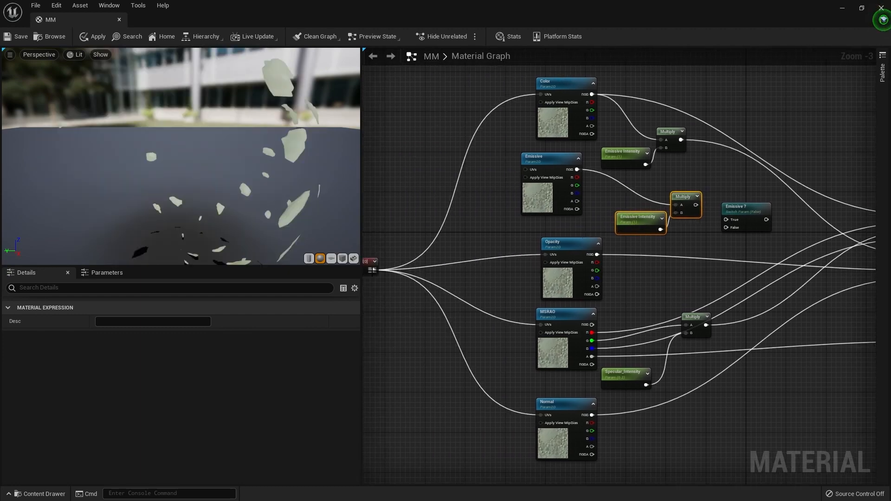
{"action": "left_click_drag", "start_coordinate": [373, 270], "coordinate": [526, 170]}
{"action": "right_click_drag", "start_coordinate": [618, 196], "coordinate": [539, 190]}
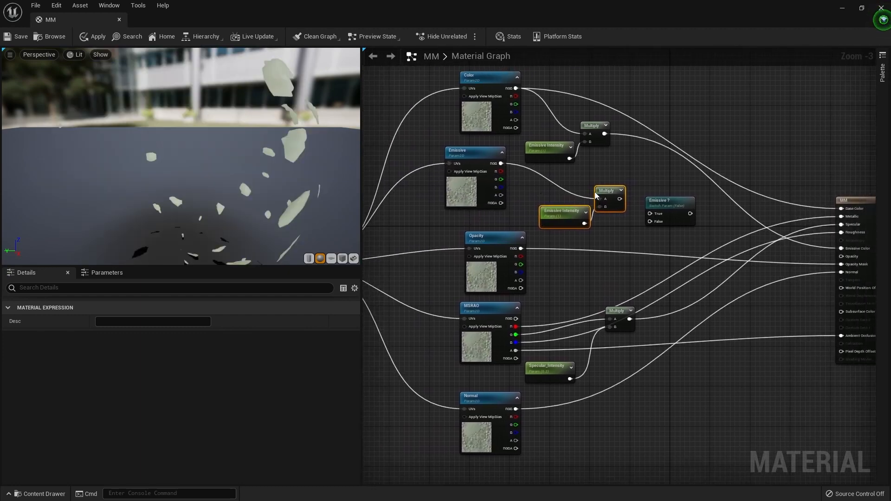
Shift the duplicated node pair slightly left and connect its Multiply output to the True input of the "Emissive ?" switch
{"action": "left_click_drag", "start_coordinate": [560, 217], "coordinate": [555, 216]}
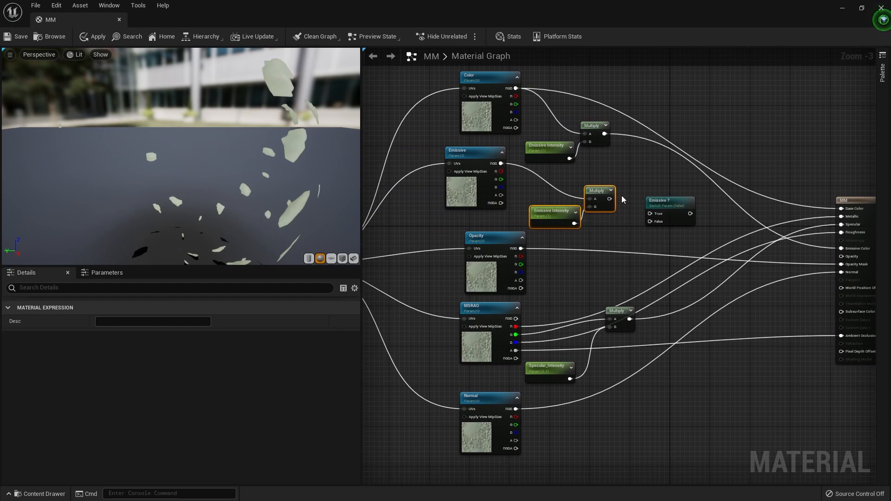
{"action": "left_click_drag", "start_coordinate": [610, 198], "coordinate": [650, 213]}
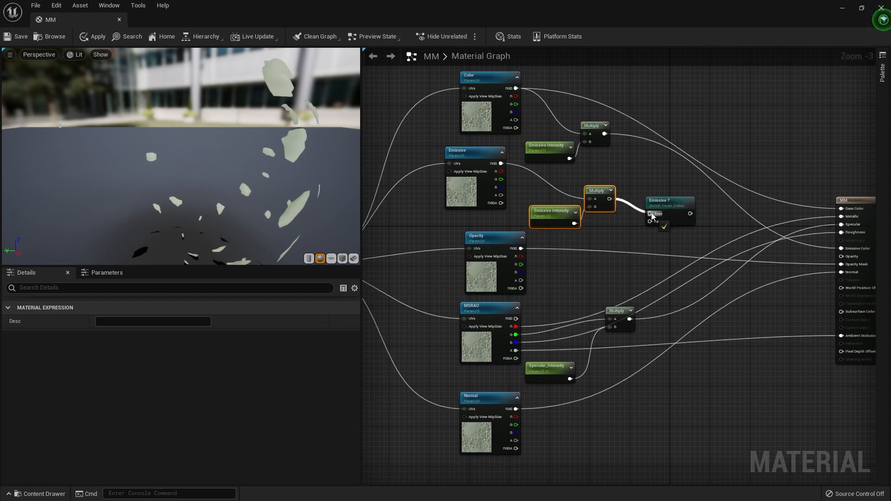
{"action": "right_click_drag", "start_coordinate": [693, 205], "coordinate": [631, 193]}
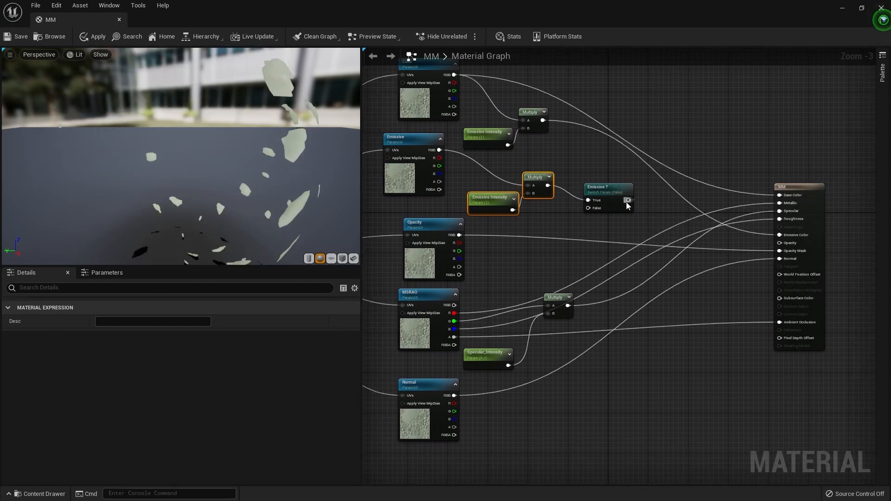
Wire the "Emissive ?" switch into Emissive Color with the Color texture's Multiply feeding its False input, and save the material
{"action": "left_click_drag", "start_coordinate": [628, 200], "coordinate": [780, 235]}
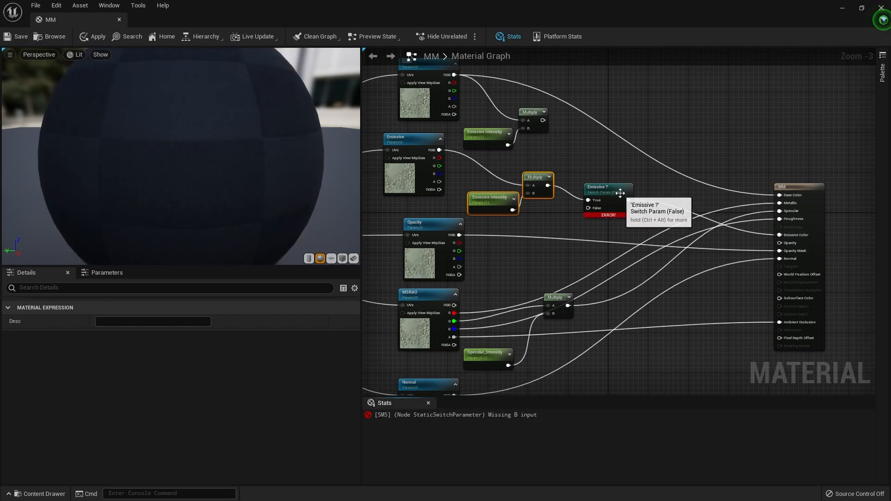
{"action": "left_click_drag", "start_coordinate": [620, 192], "coordinate": [625, 182]}
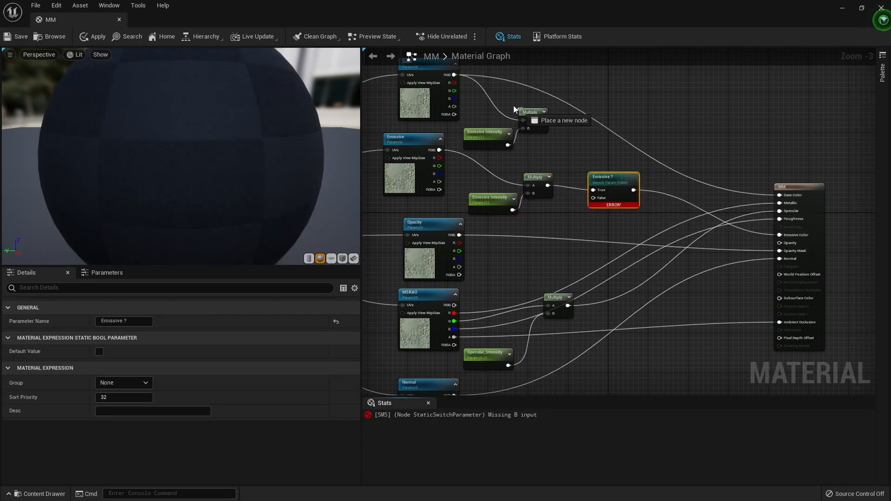
{"action": "left_click_drag", "start_coordinate": [542, 121], "coordinate": [595, 197]}
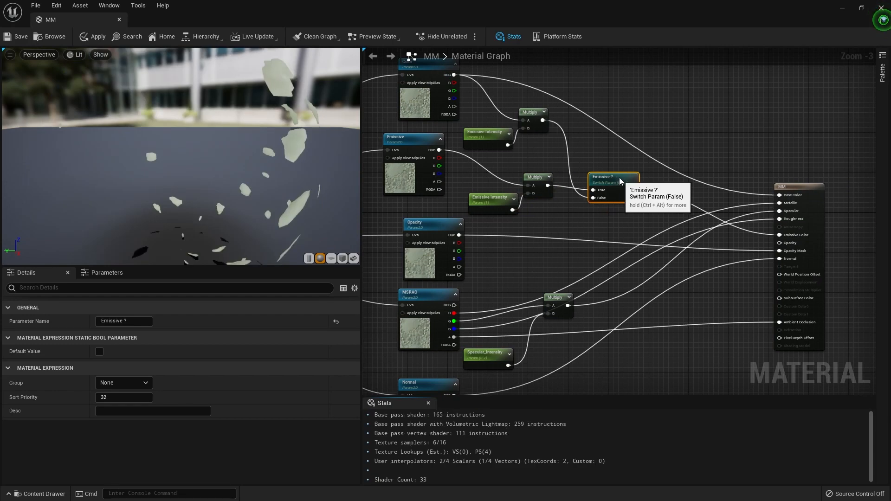
{"action": "left_click", "coordinate": [626, 219]}
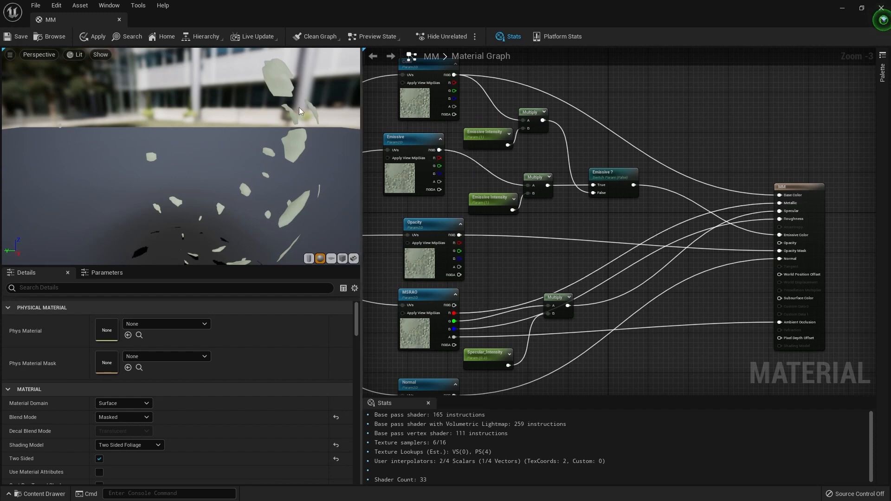
{"action": "left_click", "coordinate": [15, 40]}
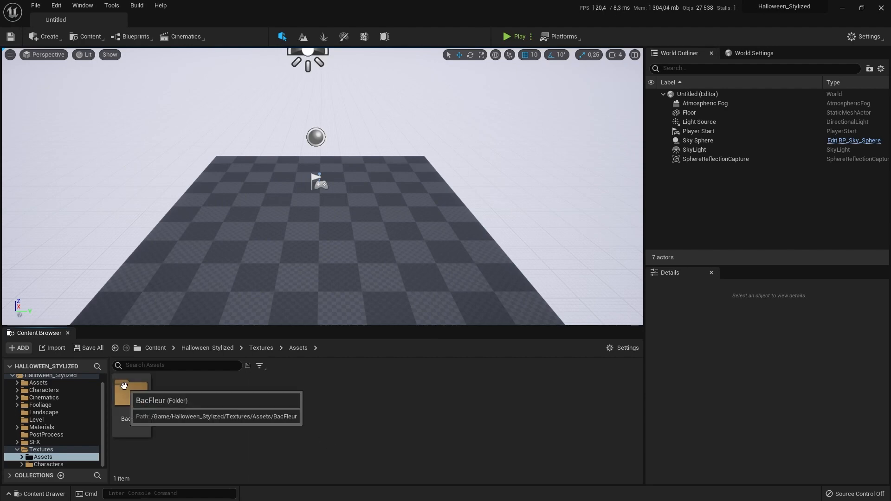
Import the T_DefaultMaterial Color, MSRAO and Normal textures from the Barrières_Bois export folder into Textures/Assets
{"action": "left_click", "coordinate": [63, 349]}
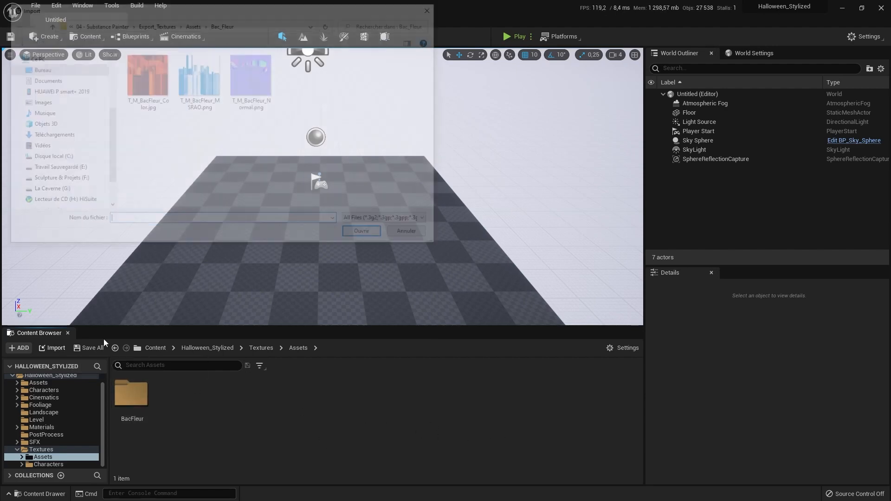
{"action": "left_click", "coordinate": [193, 24]}
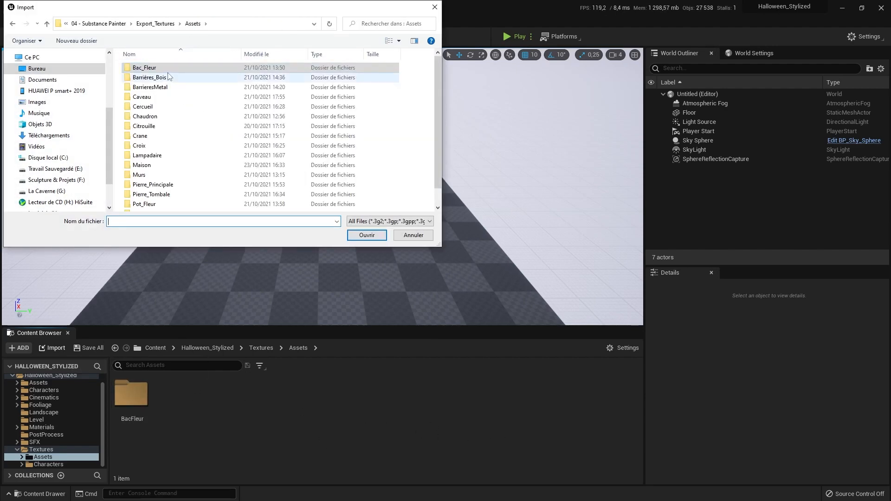
{"action": "double_click", "coordinate": [139, 77]}
{"action": "left_click_drag", "start_coordinate": [265, 127], "coordinate": [108, 64]}
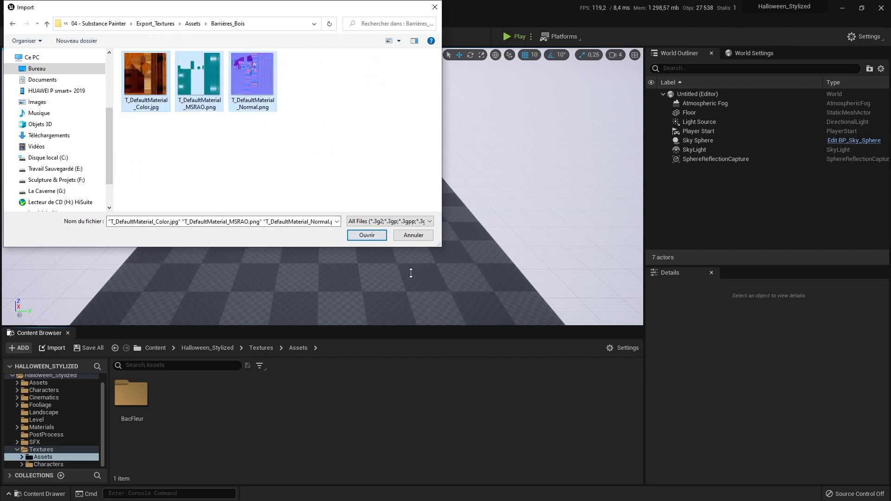
{"action": "left_click", "coordinate": [366, 235]}
Create a folder named Barrieres_Bois in Textures/Assets and move the three T_DefaultMaterial textures into it
{"action": "right_click", "coordinate": [351, 388]}
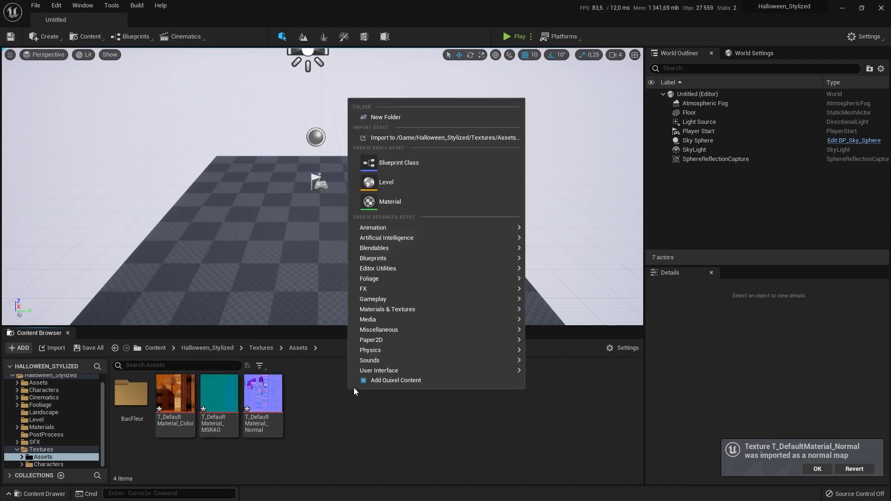
{"action": "left_click", "coordinate": [411, 119]}
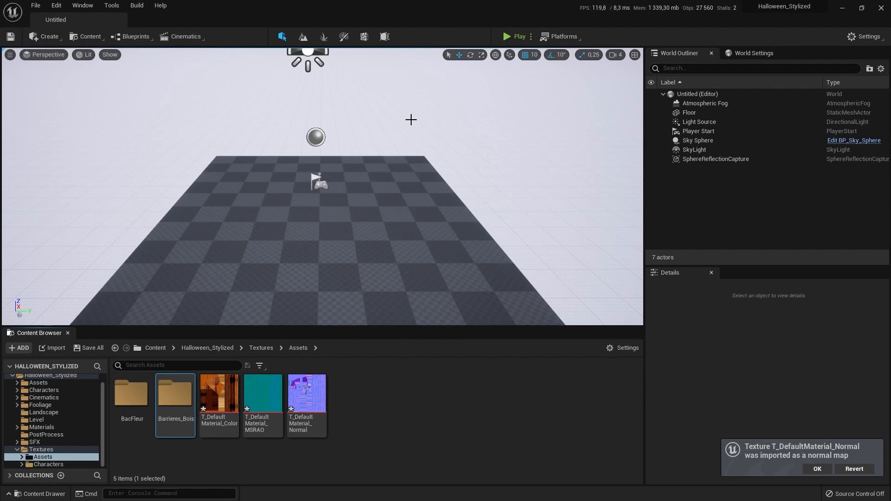
{"action": "left_click", "coordinate": [238, 378]}
{"action": "left_click", "coordinate": [306, 394], "text": "shift"}
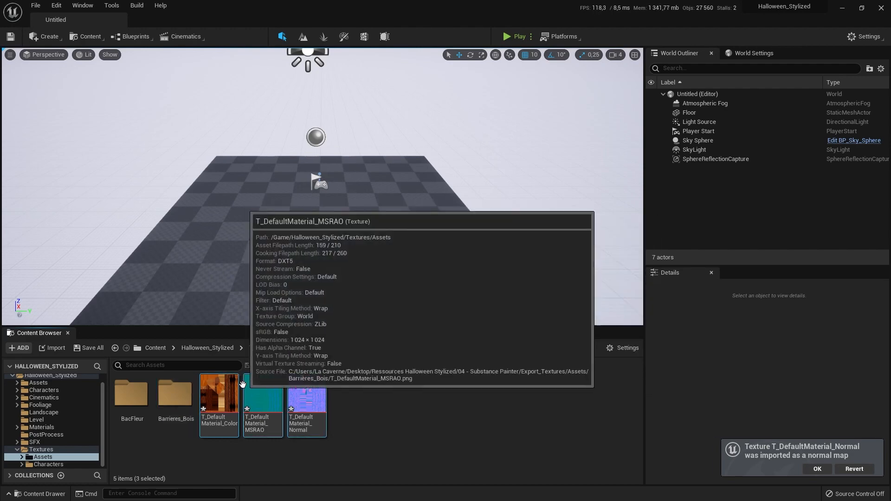
{"action": "left_click_drag", "start_coordinate": [263, 395], "coordinate": [186, 400]}
{"action": "left_click", "coordinate": [233, 416]}
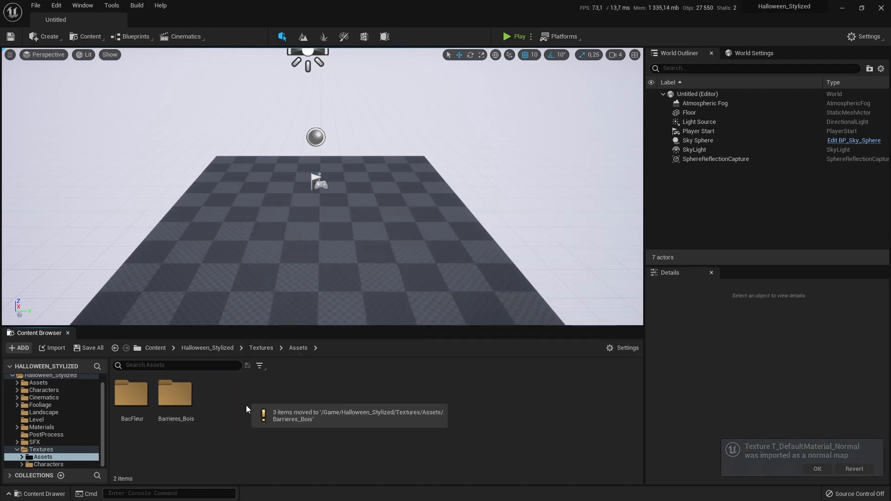
Import the T_M_MetalBarriere Color, MSRAO and Normal textures from the BarrieresMetal export folder
{"action": "left_click", "coordinate": [52, 348]}
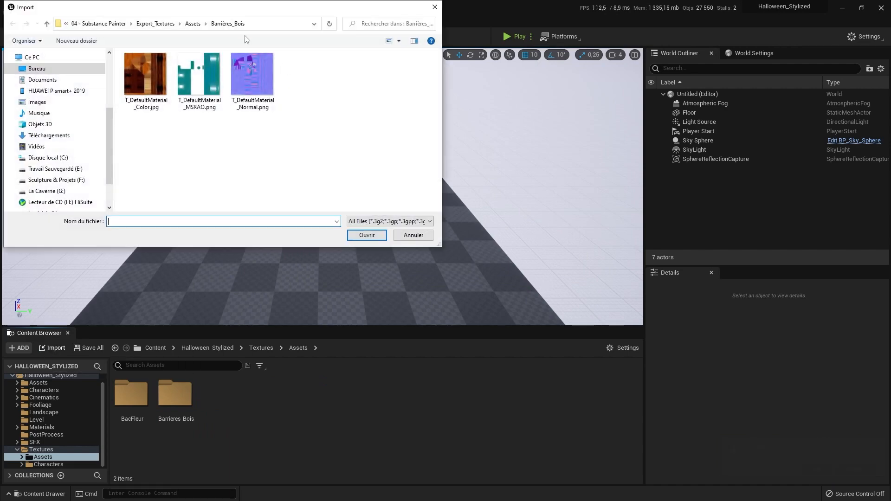
{"action": "left_click", "coordinate": [193, 24]}
{"action": "double_click", "coordinate": [176, 84]}
{"action": "left_click_drag", "start_coordinate": [274, 139], "coordinate": [123, 52]}
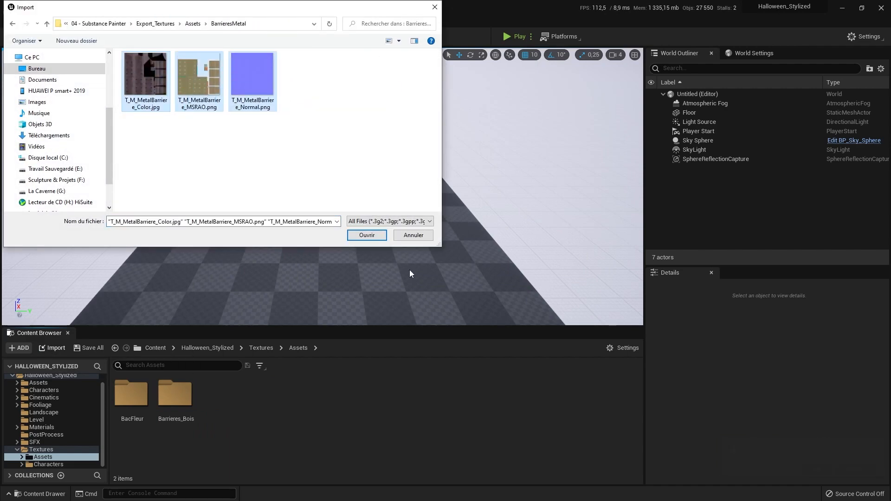
{"action": "left_click", "coordinate": [382, 239]}
Create a folder named Barriere_Metal in Textures/Assets and move the three T_M_MetalBarriere textures into it
{"action": "right_click", "coordinate": [411, 423]}
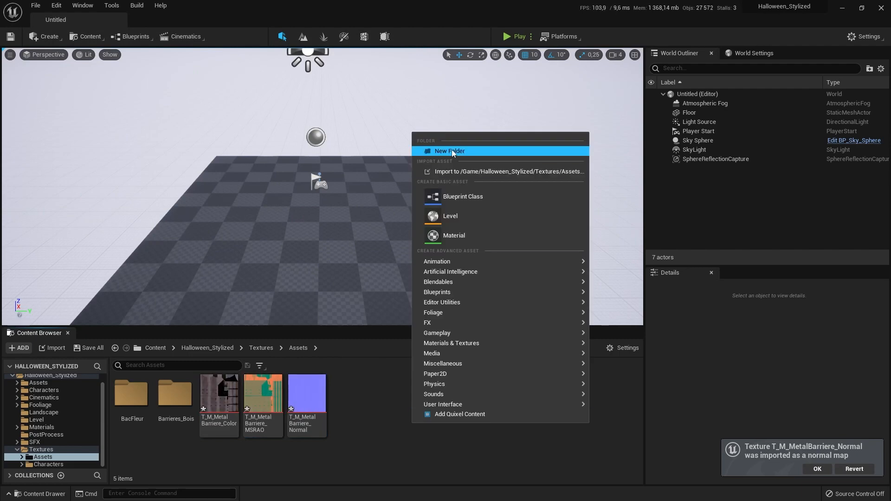
{"action": "left_click", "coordinate": [450, 152]}
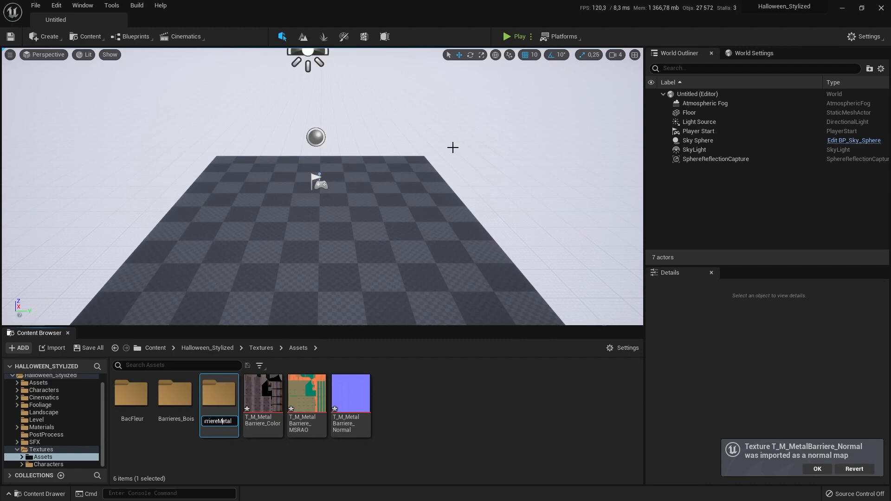
{"action": "type", "text": "Barriere_Metal"}
{"action": "key", "text": "Return"}
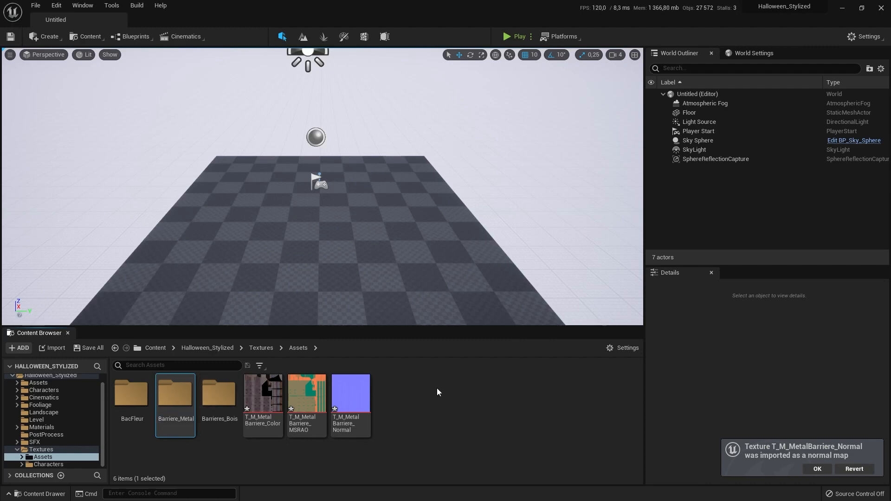
{"action": "left_click_drag", "start_coordinate": [437, 392], "coordinate": [163, 409]}
{"action": "left_click", "coordinate": [190, 425]}
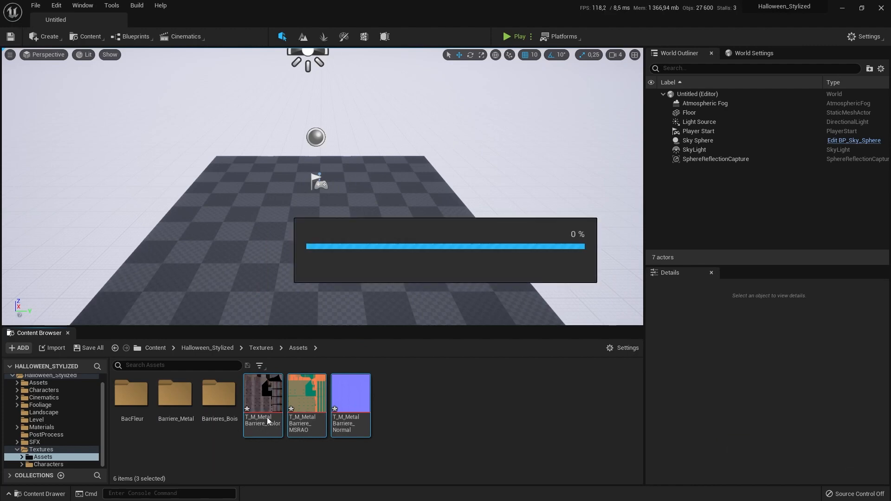
Import all twelve DécoCaveau, Mur_Caveau, SolCaveau and ToitCaveau textures from the Caveau export folder
{"action": "left_click", "coordinate": [56, 349]}
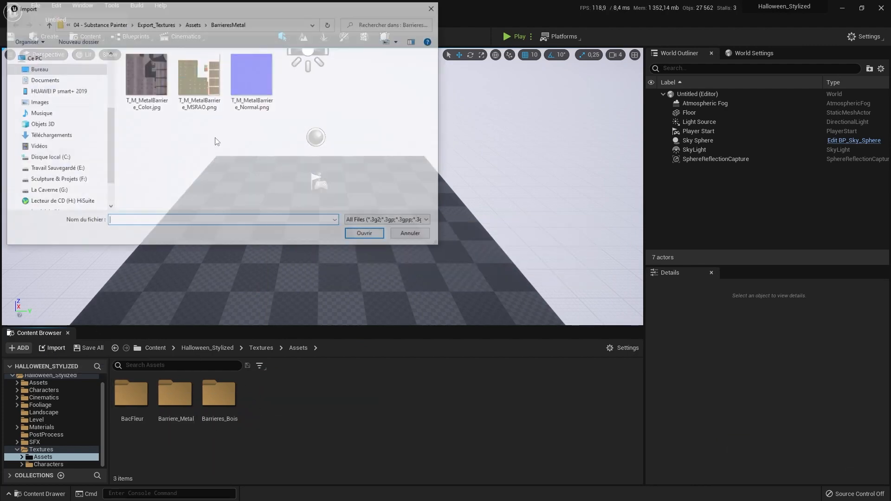
{"action": "left_click", "coordinate": [193, 22]}
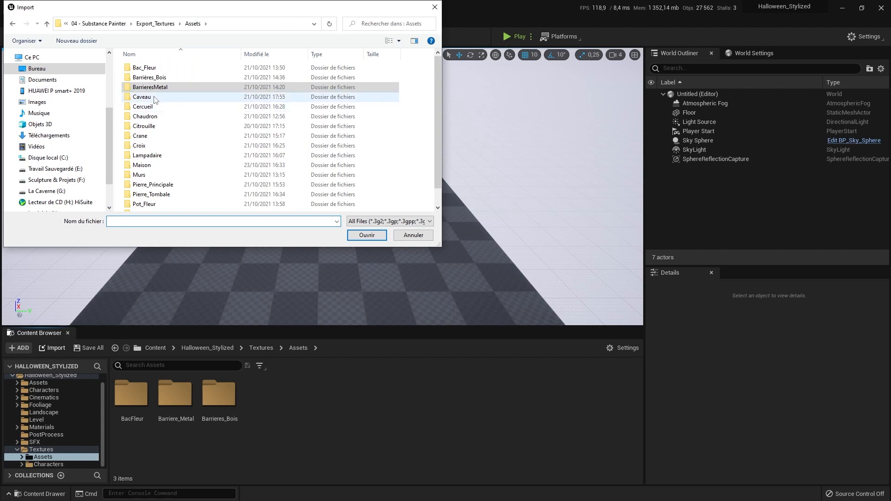
{"action": "double_click", "coordinate": [281, 105]}
{"action": "left_click_drag", "start_coordinate": [423, 201], "coordinate": [121, 52]}
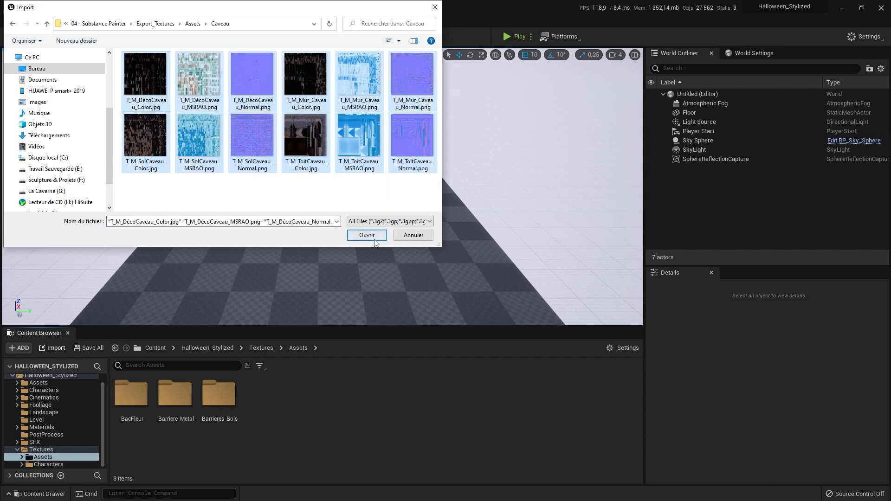
{"action": "left_click", "coordinate": [367, 235]}
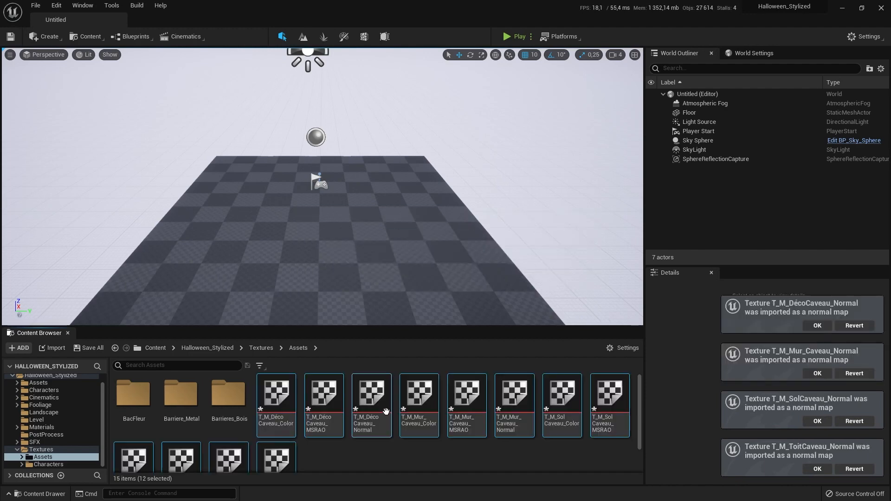
Create a folder named Caveau in Textures/Assets and move the twelve Caveau textures into it
{"action": "right_click", "coordinate": [352, 456]}
{"action": "left_click", "coordinate": [386, 187]}
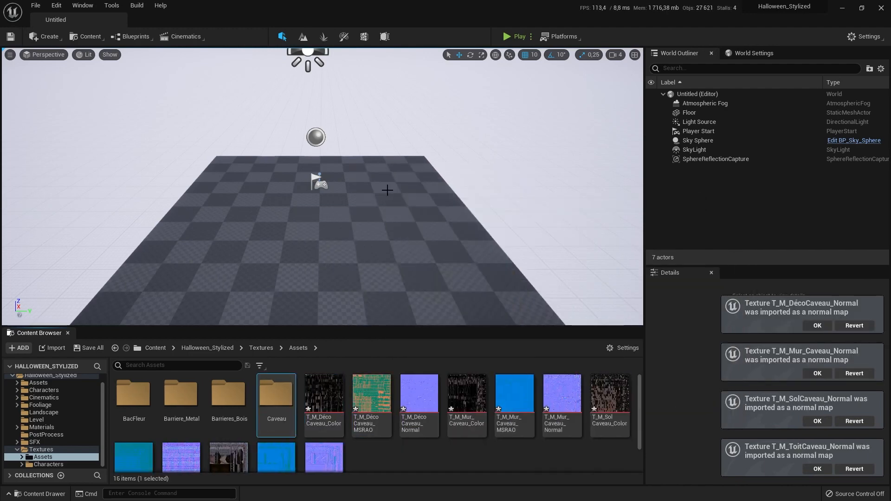
{"action": "left_click", "coordinate": [342, 389]}
{"action": "left_click", "coordinate": [330, 449], "text": "shift"}
{"action": "left_click_drag", "start_coordinate": [334, 410], "coordinate": [276, 398]}
{"action": "left_click", "coordinate": [309, 416]}
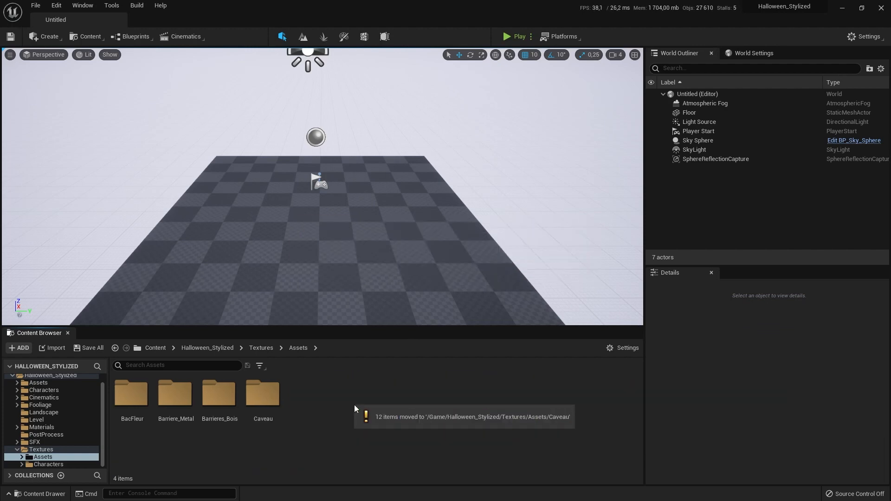
Import the T_M_Cercueil Color, MSRAO and Normal textures from the Cercueil export folder
{"action": "right_click", "coordinate": [354, 405]}
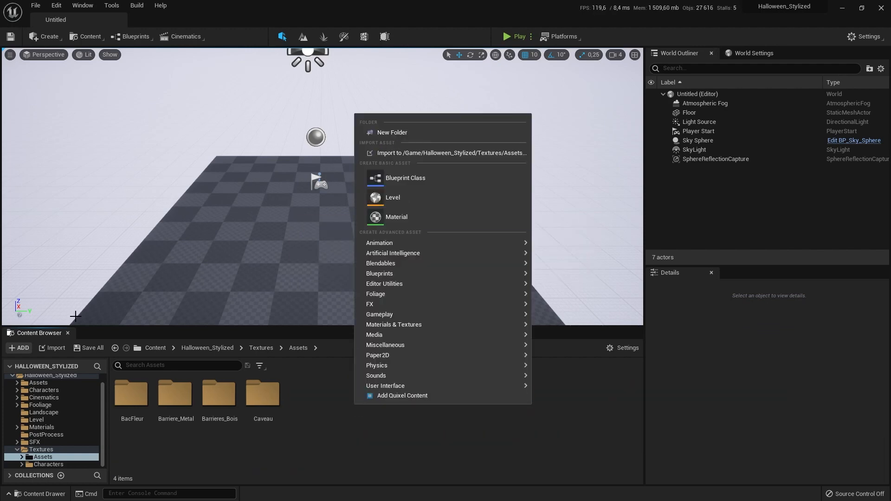
{"action": "left_click", "coordinate": [52, 348]}
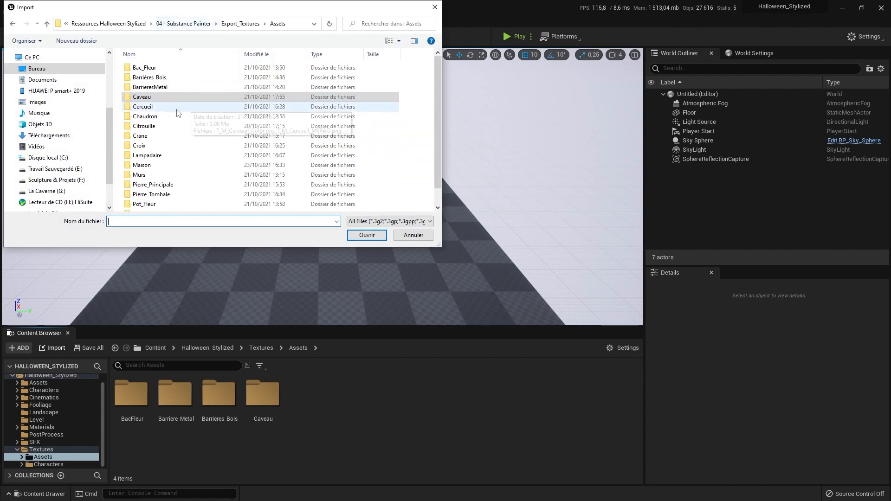
{"action": "double_click", "coordinate": [176, 110]}
{"action": "left_click_drag", "start_coordinate": [281, 138], "coordinate": [126, 93]}
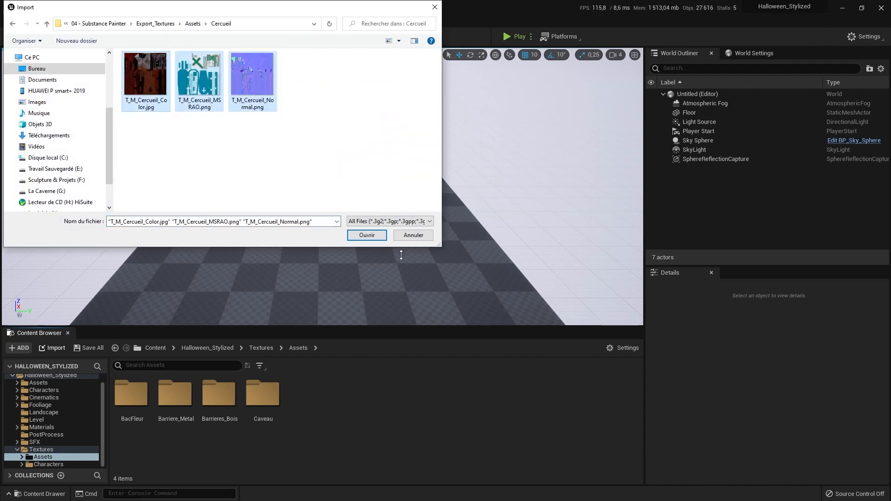
{"action": "left_click", "coordinate": [367, 235]}
Create a folder named Cerceuil in Textures/Assets and move the three T_M_Cercueil textures into it
{"action": "right_click", "coordinate": [464, 393]}
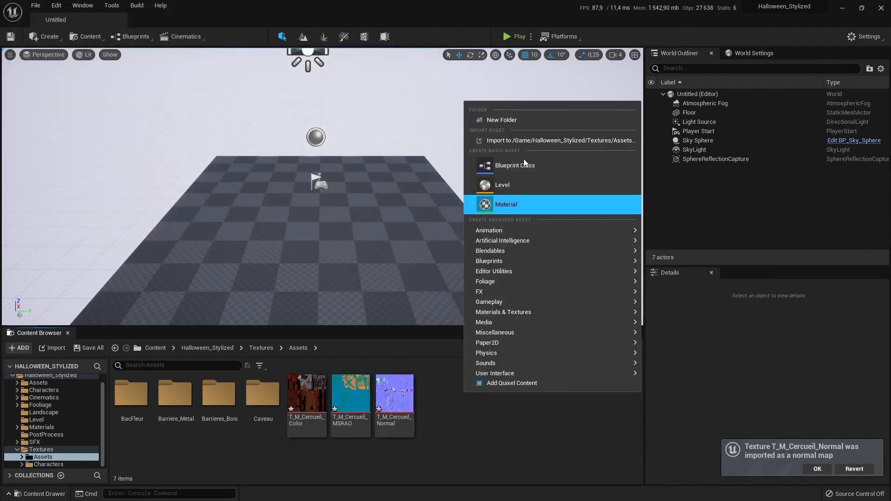
{"action": "left_click", "coordinate": [513, 120]}
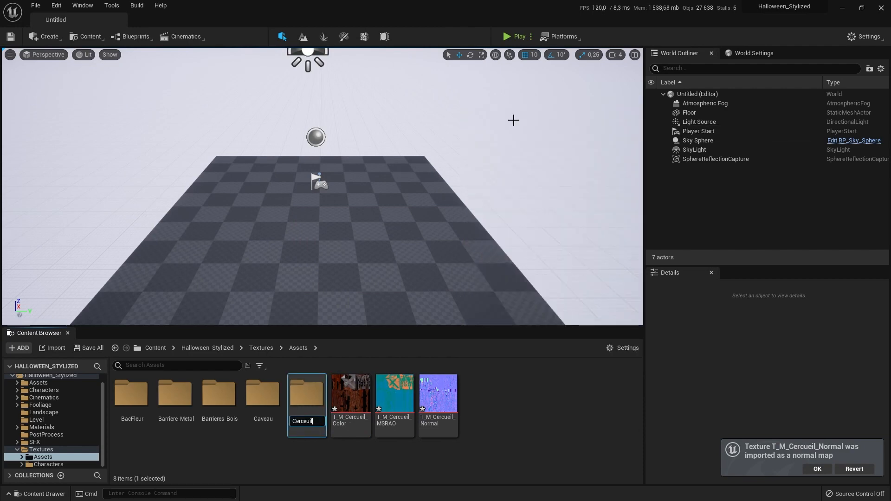
{"action": "key", "text": "Return"}
{"action": "left_click_drag", "start_coordinate": [463, 403], "coordinate": [319, 403]}
{"action": "left_click", "coordinate": [343, 422]}
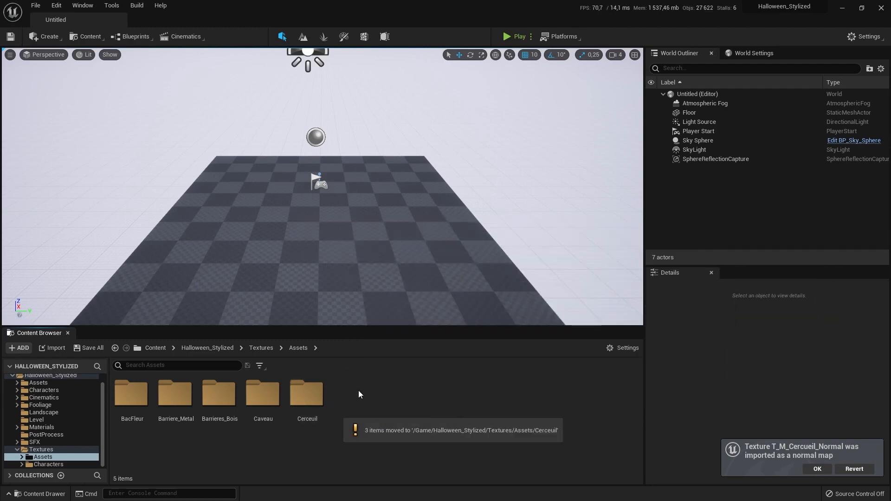
Import the T_M_Chaudron Color, MSRAO and Normal textures from the Chaudron export folder
{"action": "left_click", "coordinate": [52, 348]}
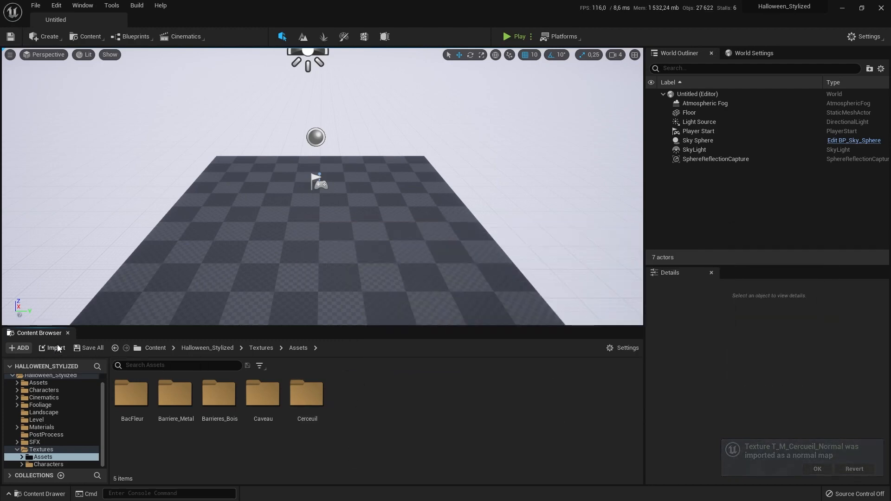
{"action": "left_click", "coordinate": [193, 23]}
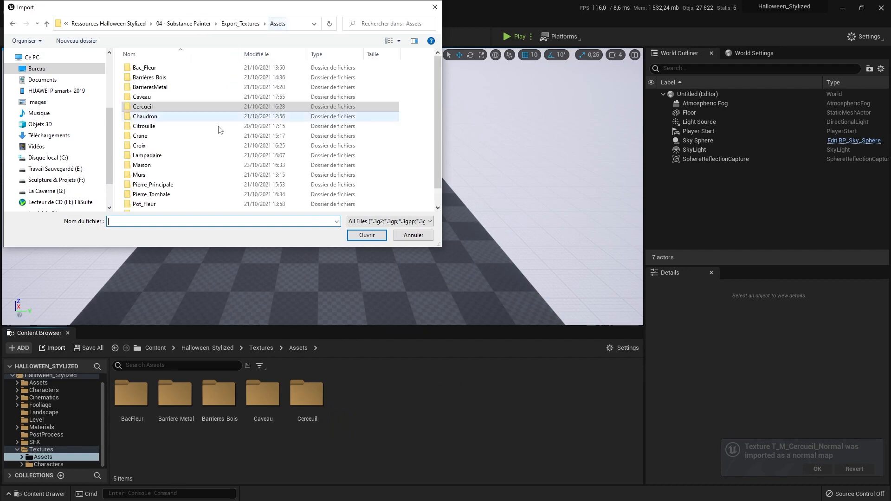
{"action": "left_click", "coordinate": [156, 118]}
{"action": "double_click", "coordinate": [156, 119]}
{"action": "left_click_drag", "start_coordinate": [118, 74], "coordinate": [118, 73]}
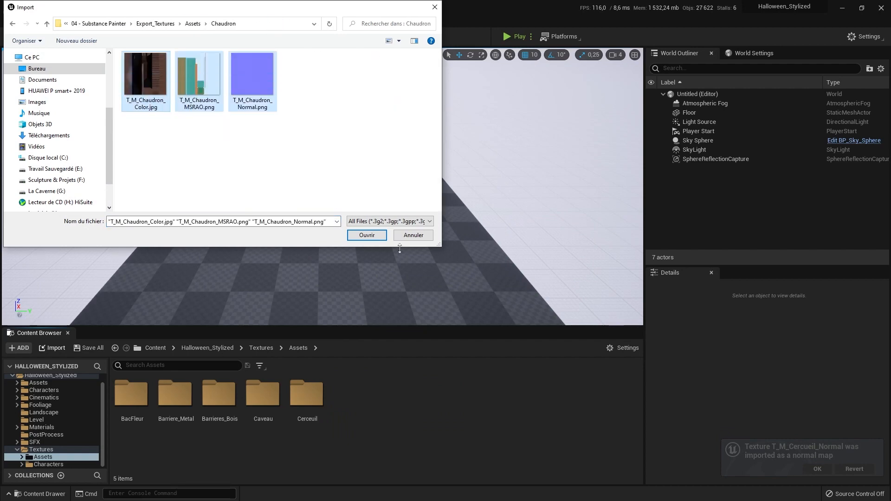
{"action": "left_click", "coordinate": [367, 235]}
Create a folder named Chaudron in Textures/Assets and move the three T_M_Chaudron textures into it
{"action": "right_click", "coordinate": [491, 402]}
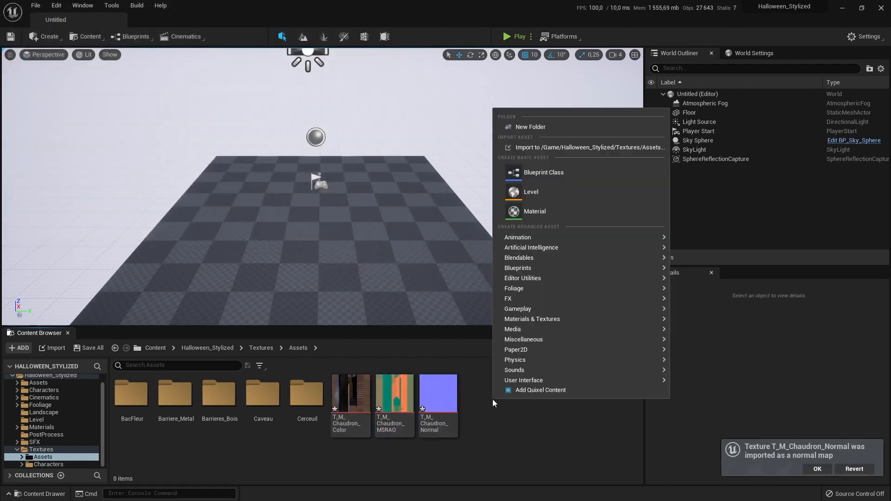
{"action": "left_click", "coordinate": [550, 122]}
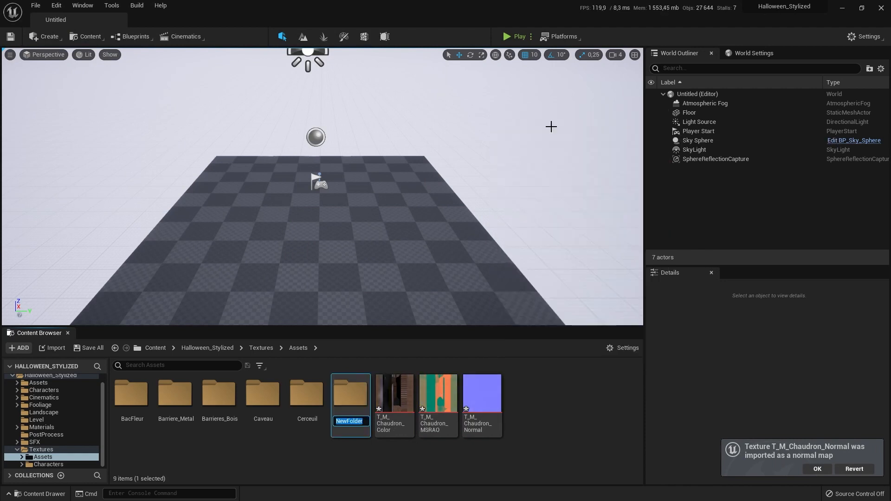
{"action": "type", "text": "Chaudron"}
{"action": "key", "text": "Return"}
{"action": "left_click", "coordinate": [395, 395]}
{"action": "left_click", "coordinate": [481, 394], "text": "shift"}
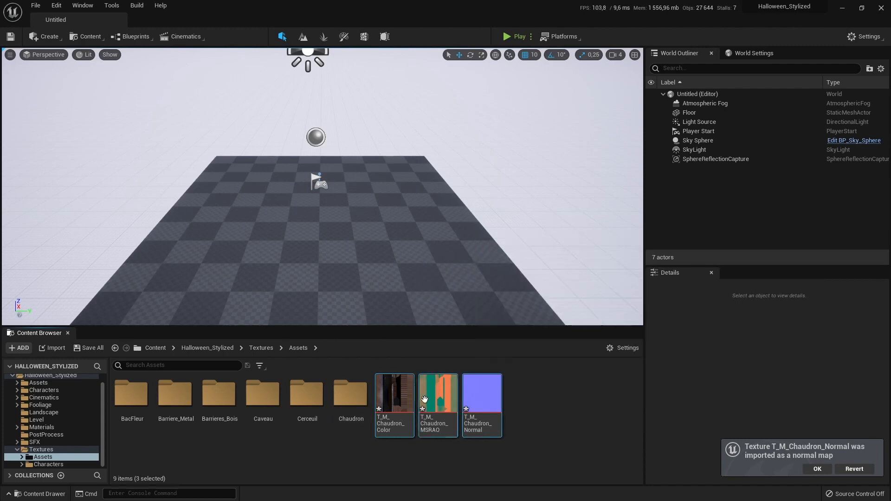
{"action": "left_click_drag", "start_coordinate": [394, 394], "coordinate": [374, 400]}
{"action": "left_click", "coordinate": [389, 416]}
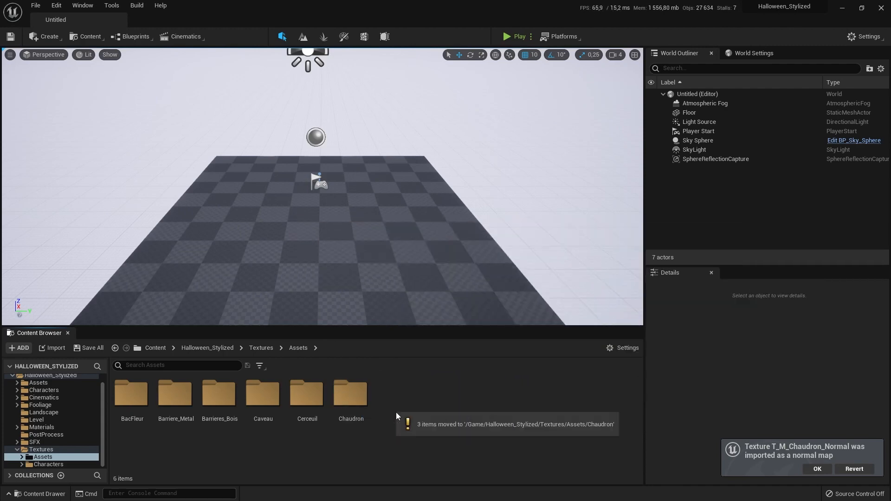
Import the T_M_Citrouille Color, MSRAO and Normal textures from the Citrouille/Base export folder
{"action": "left_click", "coordinate": [53, 348]}
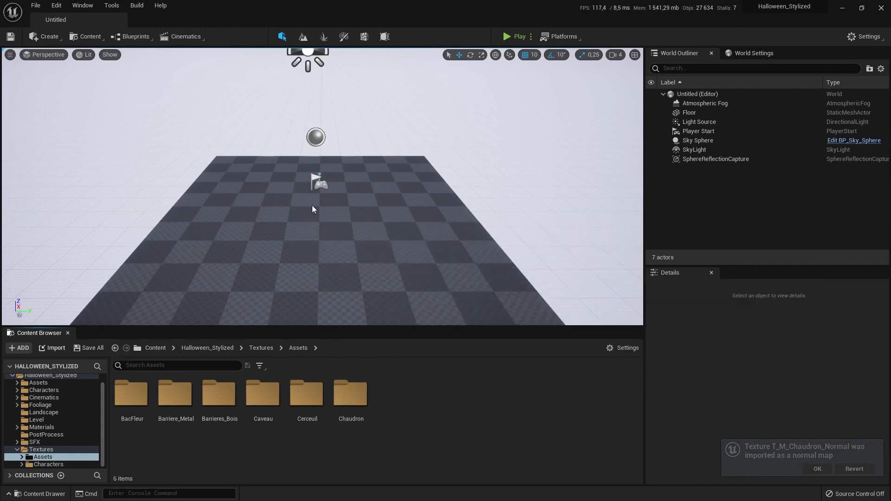
{"action": "left_click", "coordinate": [201, 26]}
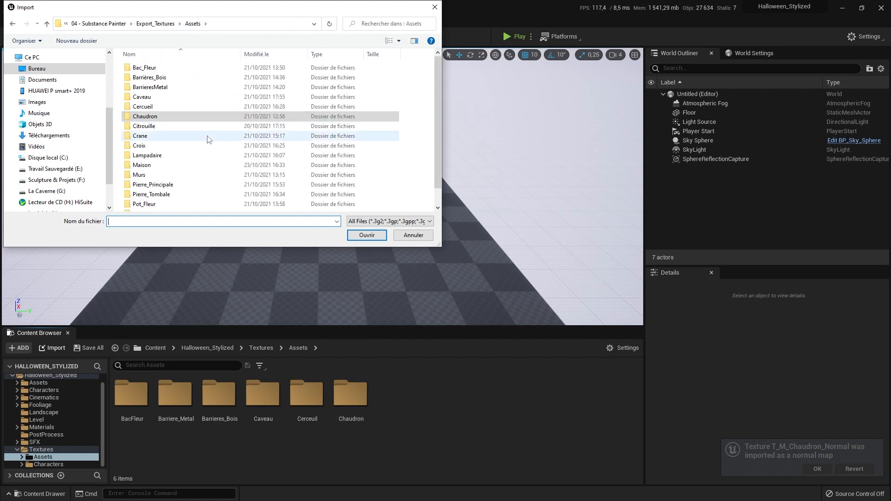
{"action": "double_click", "coordinate": [143, 126]}
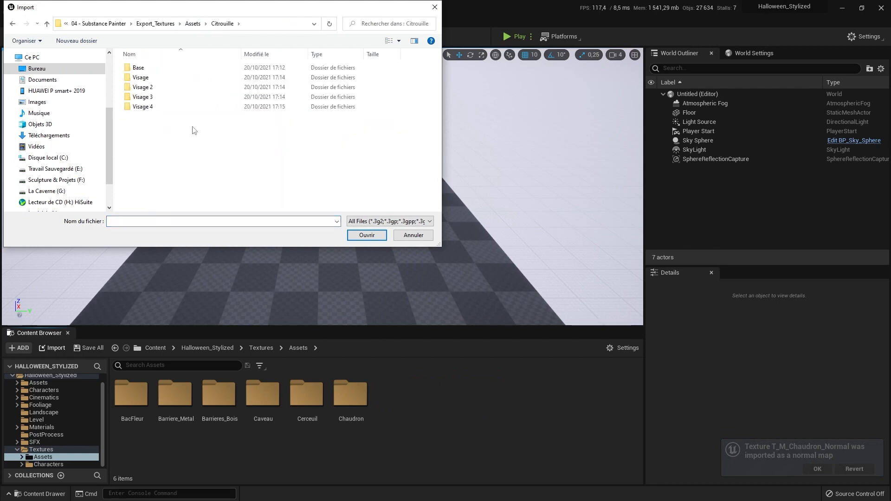
{"action": "double_click", "coordinate": [146, 70]}
{"action": "left_click_drag", "start_coordinate": [258, 118], "coordinate": [190, 80]}
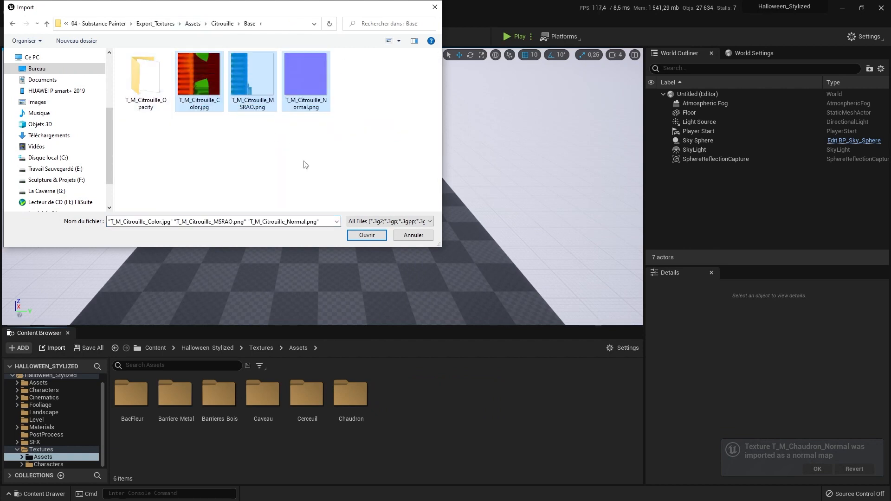
{"action": "left_click", "coordinate": [361, 233]}
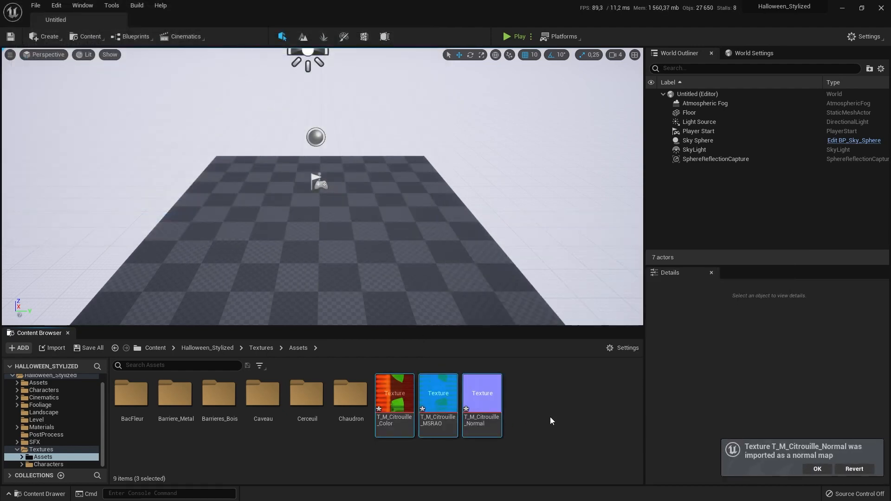
Create a folder named Citrouille in Textures/Assets and move the three T_M_Citrouille textures into it
{"action": "right_click", "coordinate": [550, 417]}
{"action": "left_click", "coordinate": [594, 145]}
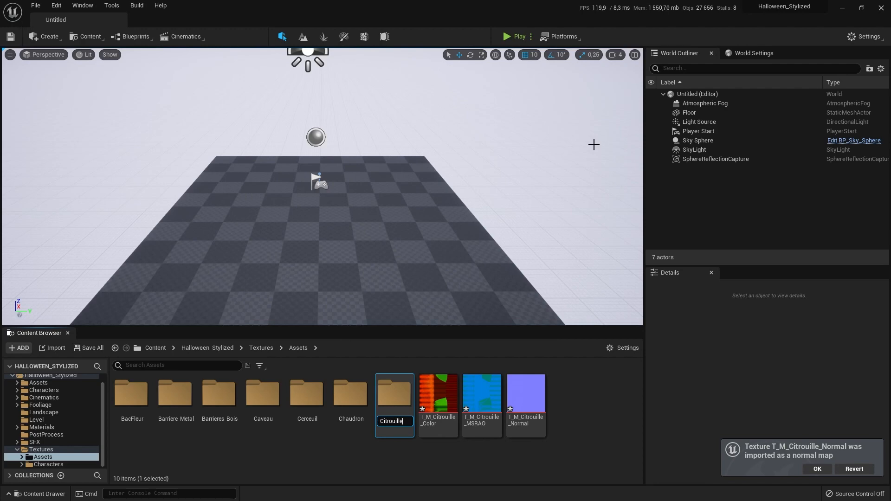
{"action": "left_click", "coordinate": [446, 419]}
{"action": "left_click", "coordinate": [525, 403], "text": "shift"}
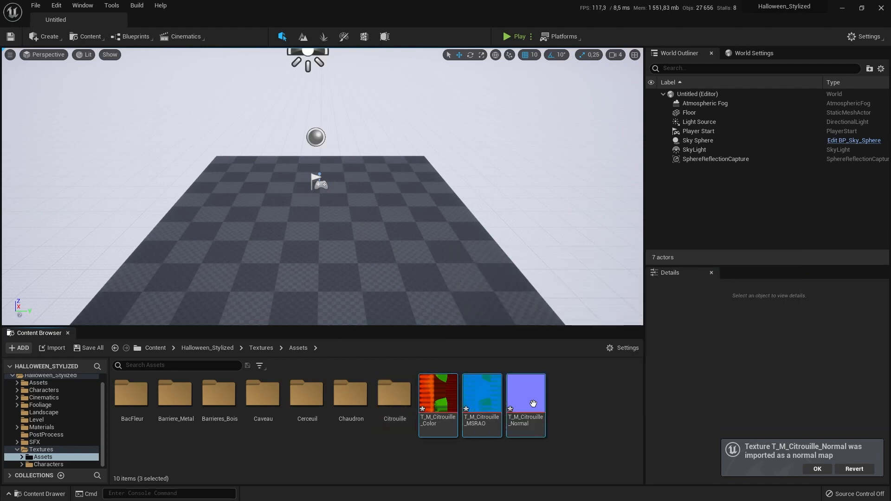
{"action": "left_click_drag", "start_coordinate": [441, 408], "coordinate": [385, 408]}
{"action": "left_click", "coordinate": [408, 425]}
Create a subfolder named Visages inside the Citrouille folder
{"action": "double_click", "coordinate": [405, 403]}
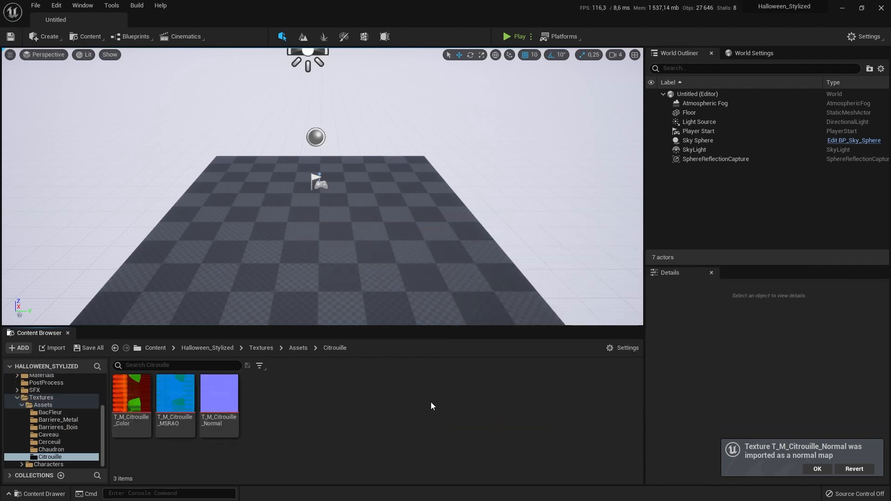
{"action": "right_click", "coordinate": [430, 402]}
{"action": "left_click", "coordinate": [468, 126]}
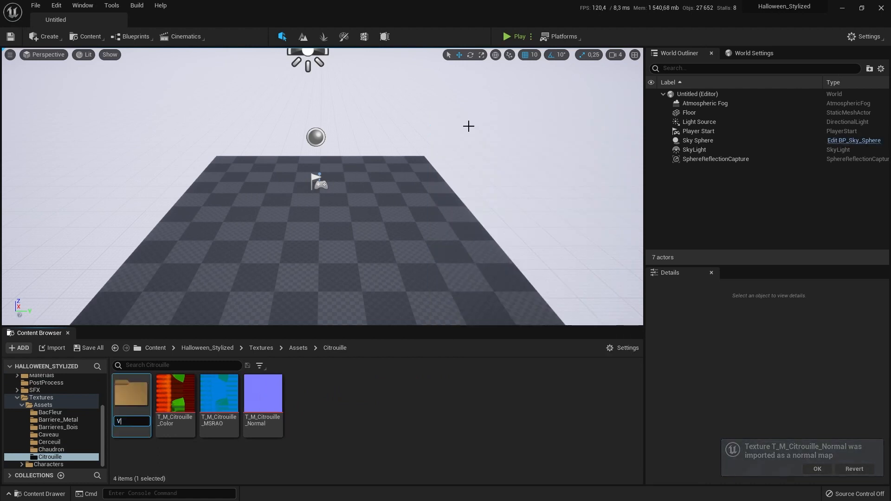
{"action": "type", "text": "Visages"}
{"action": "key", "text": "Return"}
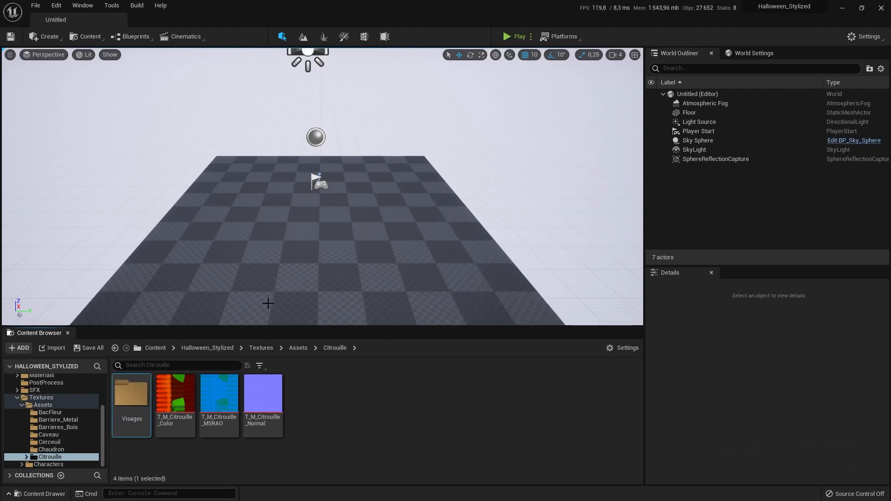
Create four subfolders named 01, 02, 03 and 04 inside the Visages folder
{"action": "double_click", "coordinate": [137, 400]}
{"action": "right_click", "coordinate": [152, 400]}
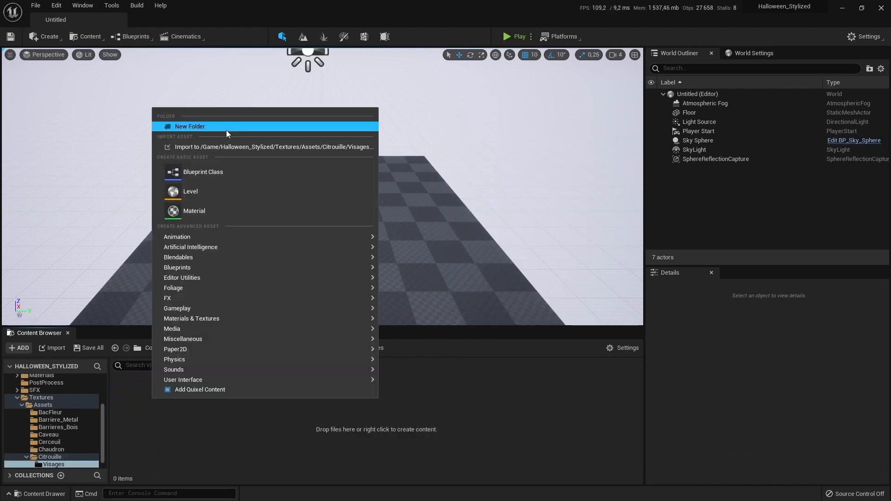
{"action": "left_click", "coordinate": [227, 130]}
{"action": "key", "text": "Return"}
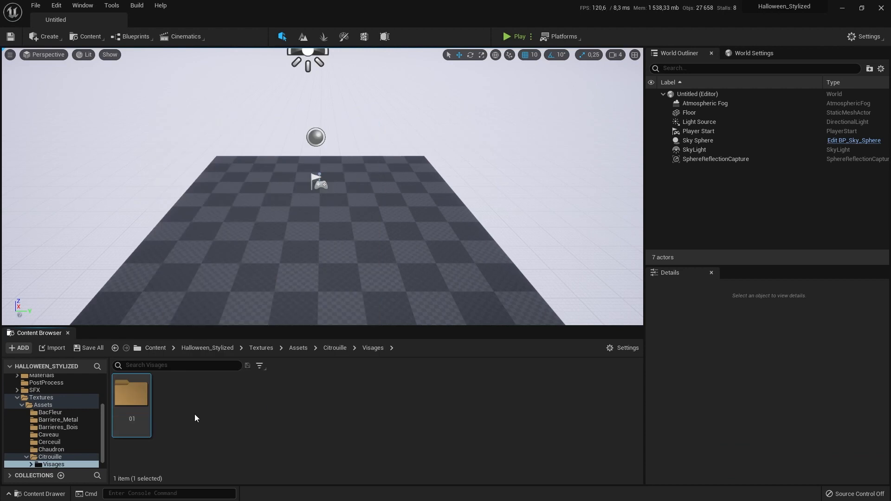
{"action": "right_click", "coordinate": [194, 414]}
{"action": "left_click", "coordinate": [225, 140]}
{"action": "key", "text": "Return"}
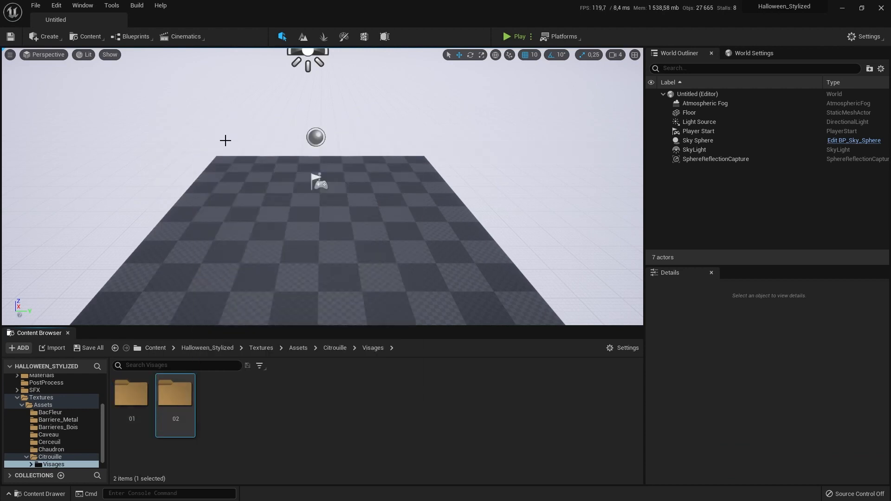
{"action": "right_click", "coordinate": [241, 413]}
{"action": "left_click", "coordinate": [293, 141]}
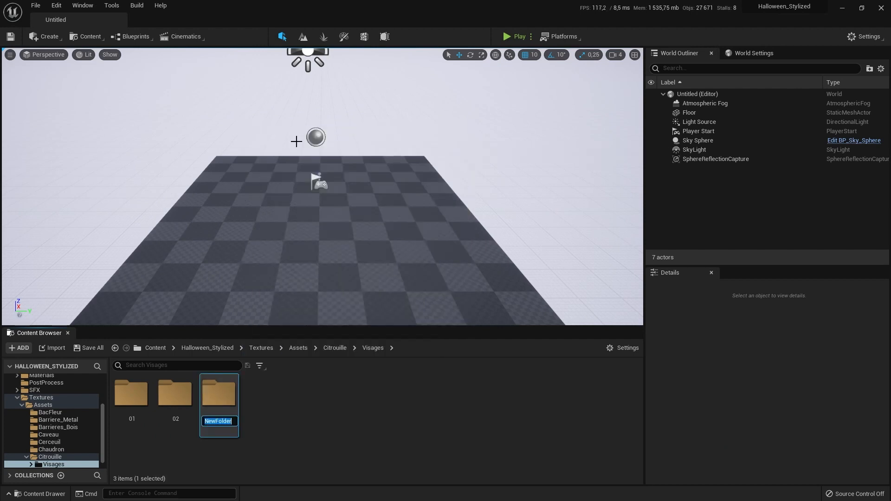
{"action": "right_click", "coordinate": [294, 380]}
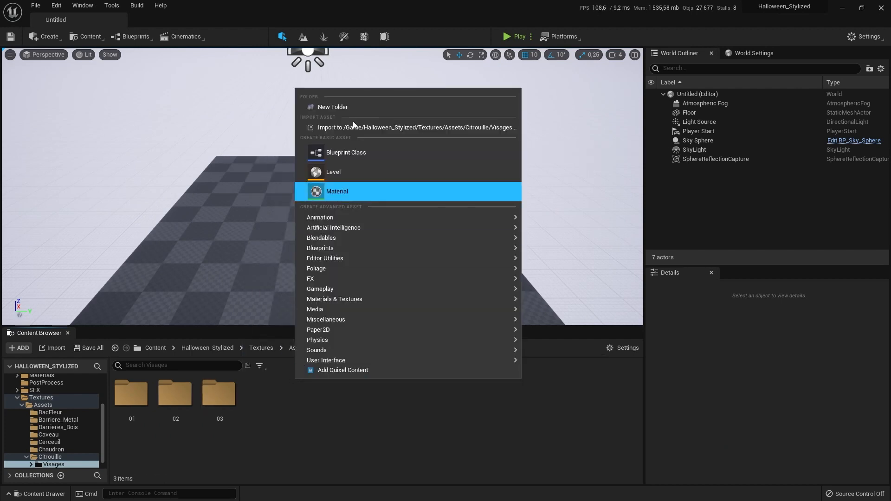
{"action": "left_click", "coordinate": [354, 108]}
{"action": "type", "text": "04"}
{"action": "key", "text": "Return"}
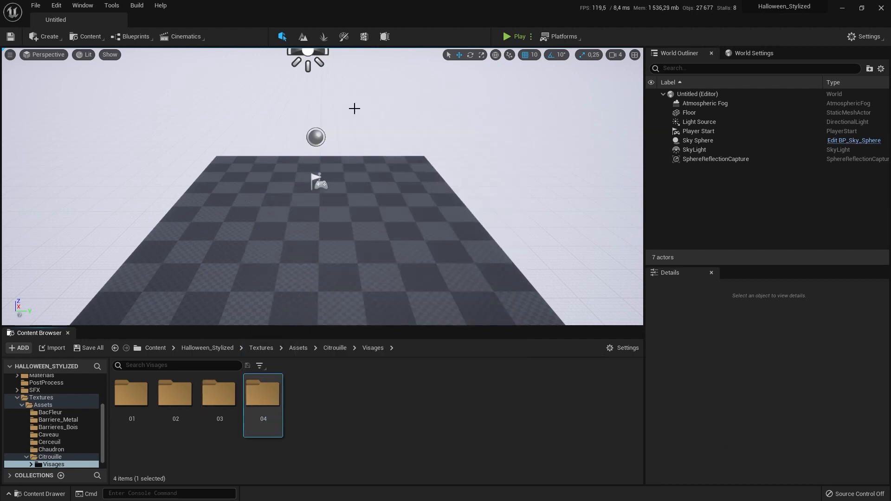
Import T_M_Citrouille_Alpha.png from the Citrouille/Visage export folder into Visages/01
{"action": "double_click", "coordinate": [132, 393]}
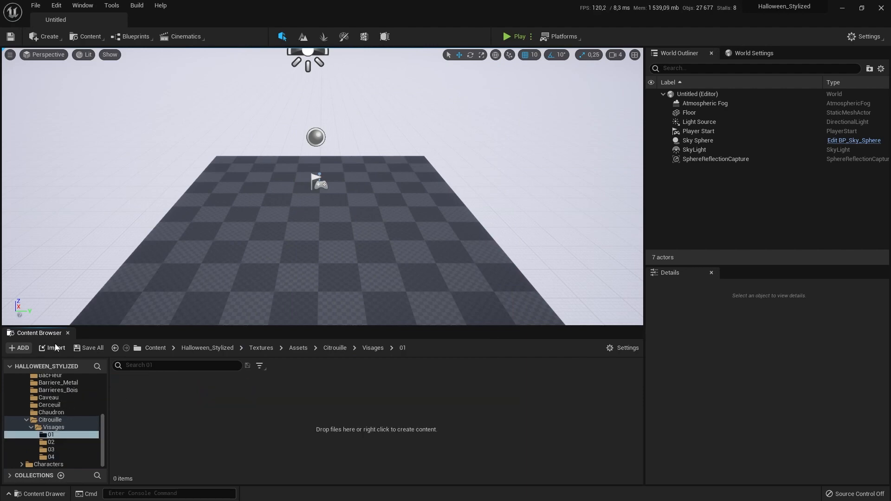
{"action": "left_click", "coordinate": [52, 347]}
{"action": "left_click", "coordinate": [222, 23]}
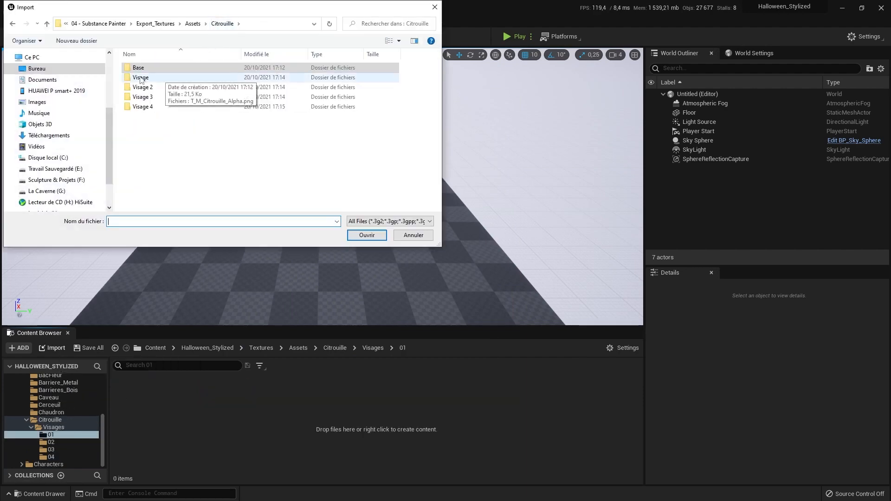
{"action": "double_click", "coordinate": [154, 82]}
{"action": "double_click", "coordinate": [147, 78]}
Import T_M_Citrouille_Alpha.png from the Citrouille/Visage 2 export folder into Visages/02
{"action": "left_click", "coordinate": [373, 347]}
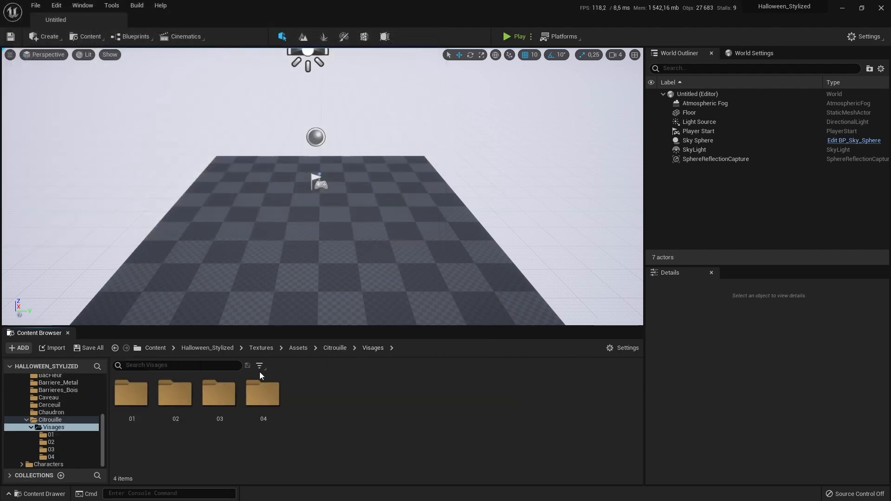
{"action": "double_click", "coordinate": [178, 394]}
{"action": "left_click", "coordinate": [55, 348]}
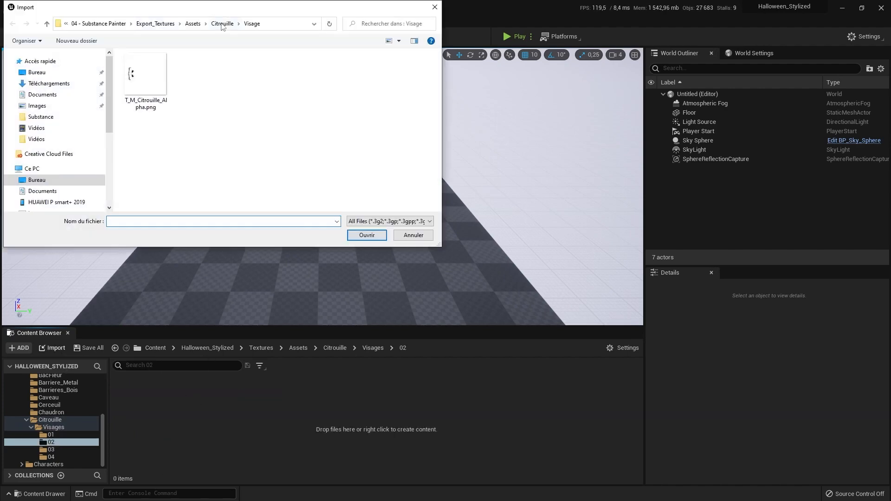
{"action": "left_click", "coordinate": [222, 24]}
{"action": "double_click", "coordinate": [149, 83]}
{"action": "left_click", "coordinate": [151, 82]}
{"action": "double_click", "coordinate": [151, 82]}
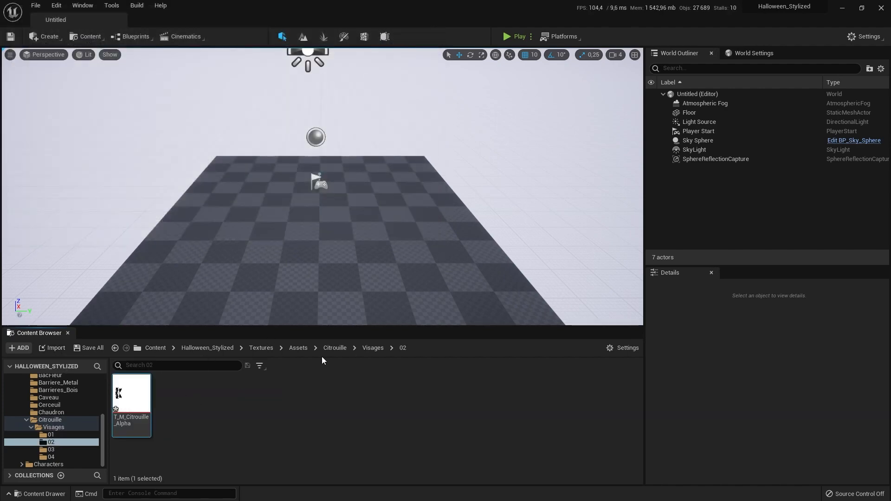
Import T_M_Citrouille_Alpha.png from the Citrouille/Visage 3 export folder into Visages/03
{"action": "left_click", "coordinate": [338, 348]}
{"action": "double_click", "coordinate": [148, 397]}
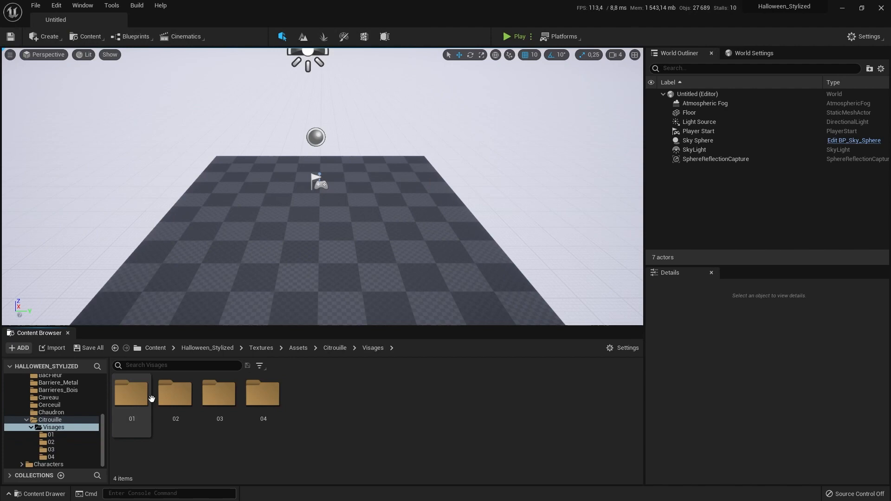
{"action": "double_click", "coordinate": [209, 409]}
{"action": "left_click", "coordinate": [52, 348]}
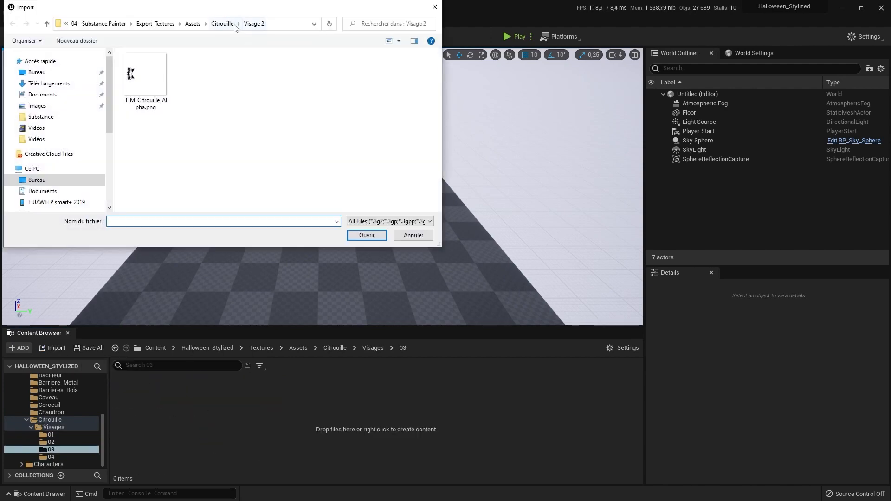
{"action": "left_click", "coordinate": [223, 25]}
{"action": "double_click", "coordinate": [153, 93]}
{"action": "double_click", "coordinate": [156, 107]}
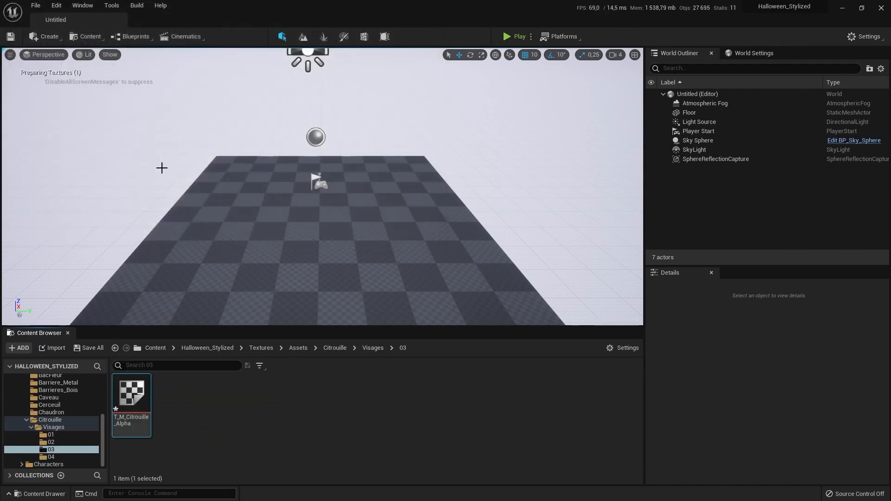
Import T_M_Citrouille_Alpha.png from the Citrouille/Visage 4 export folder into Visages/03, overwriting the existing asset
{"action": "left_click", "coordinate": [57, 346]}
{"action": "left_click", "coordinate": [222, 24]}
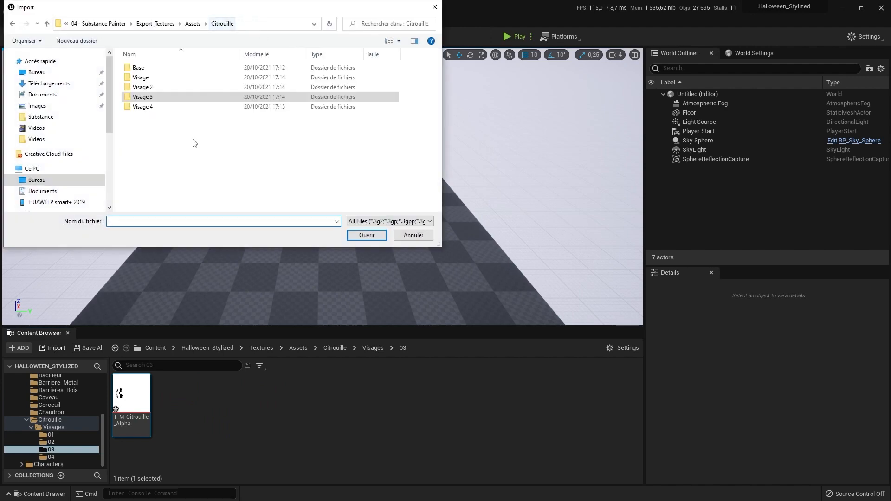
{"action": "double_click", "coordinate": [156, 107]}
{"action": "double_click", "coordinate": [155, 100]}
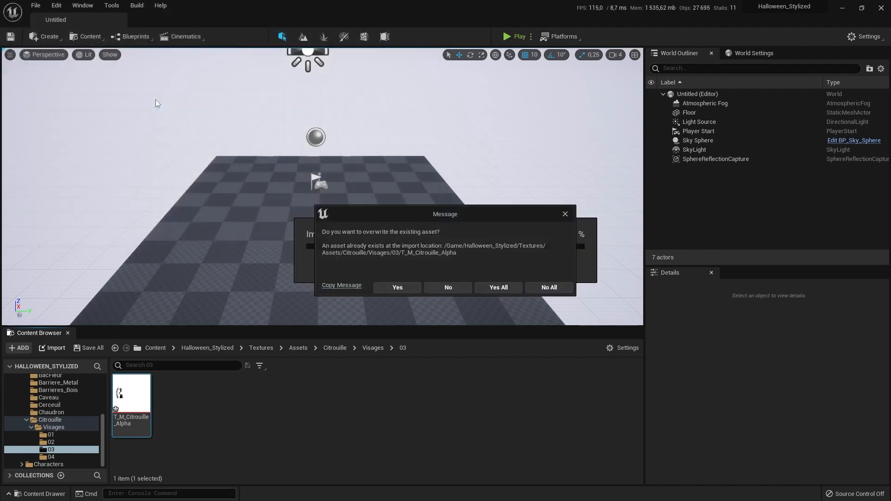
{"action": "left_click", "coordinate": [507, 288]}
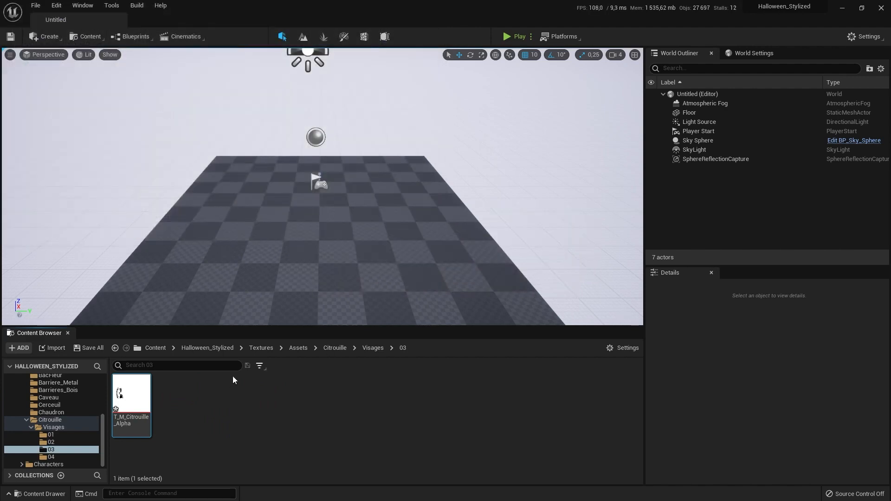
Import T_M_Citrouille_Alpha.png from the Citrouille/Visage 4 export folder into Visages/04
{"action": "left_click", "coordinate": [372, 348]}
{"action": "double_click", "coordinate": [268, 398]}
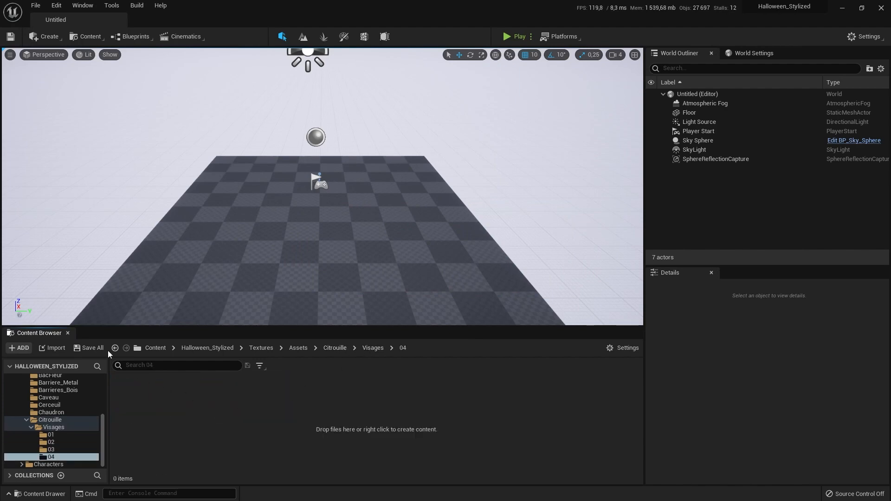
{"action": "left_click", "coordinate": [55, 347]}
{"action": "double_click", "coordinate": [151, 96]}
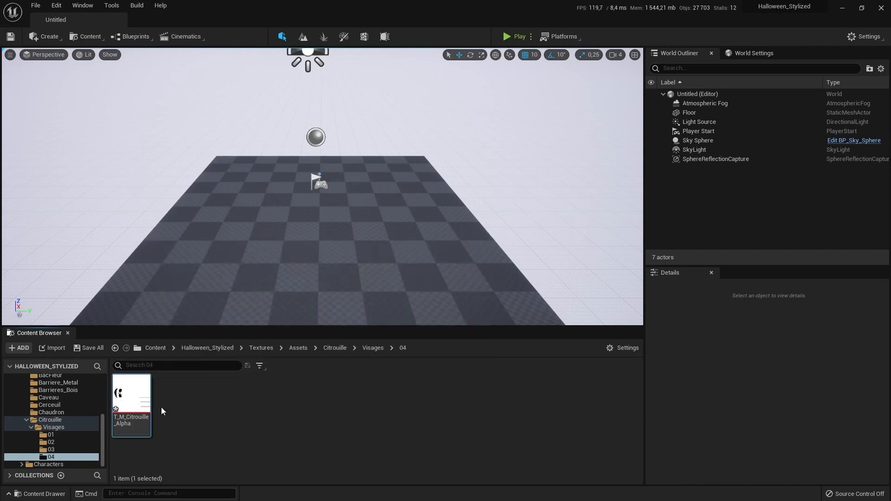
Set the Brightness of the T_M_Citrouille_Alpha texture in Visages/04 to 10, save the texture and close it
{"action": "double_click", "coordinate": [124, 400]}
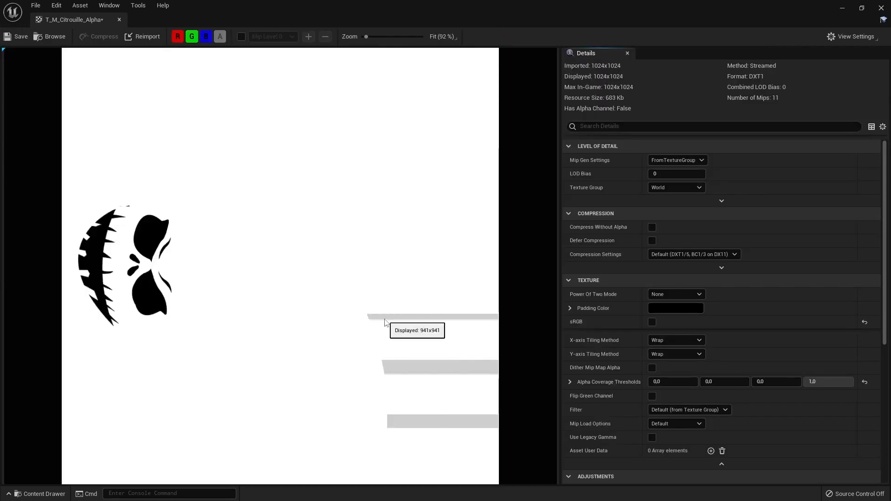
{"action": "scroll", "coordinate": [674, 411], "scroll_direction": "down", "scroll_amount": 3}
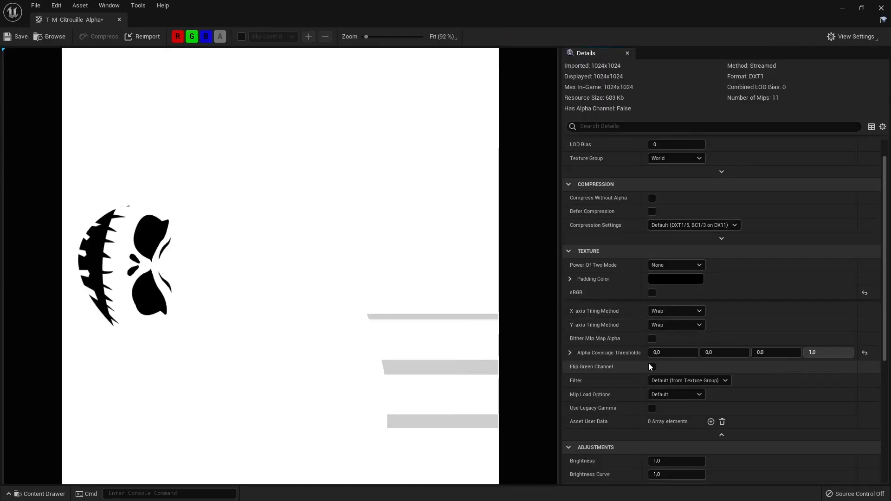
{"action": "left_click", "coordinate": [673, 431]}
{"action": "type", "text": "10"}
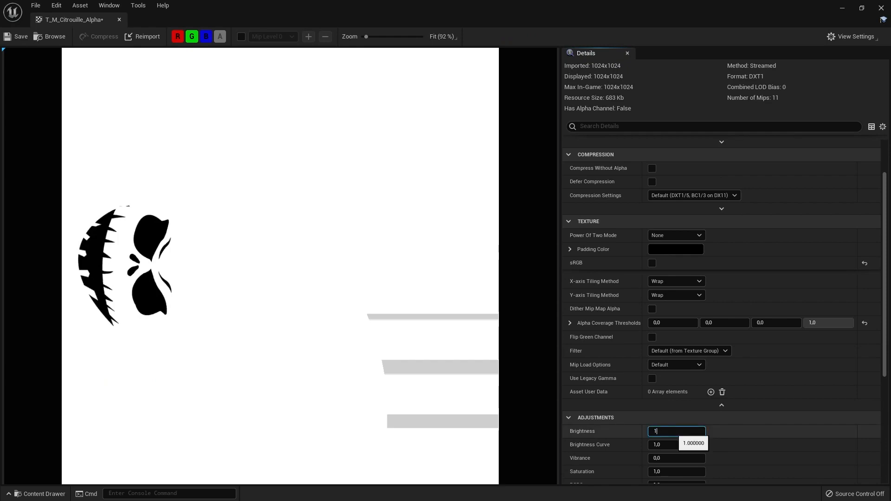
{"action": "key", "text": "Return"}
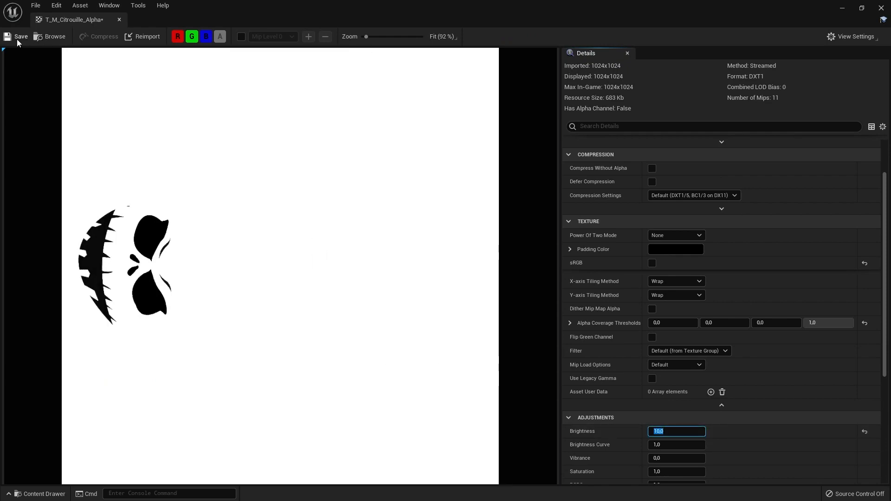
{"action": "left_click", "coordinate": [119, 20]}
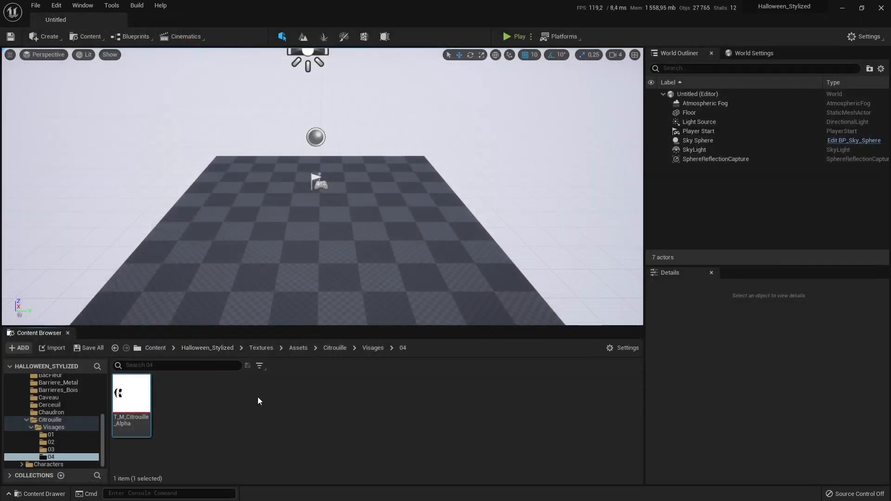
Import the CraneStylized Color, MSRAO and Normal textures from the Crane export folder into Textures/Assets
{"action": "left_click", "coordinate": [374, 349]}
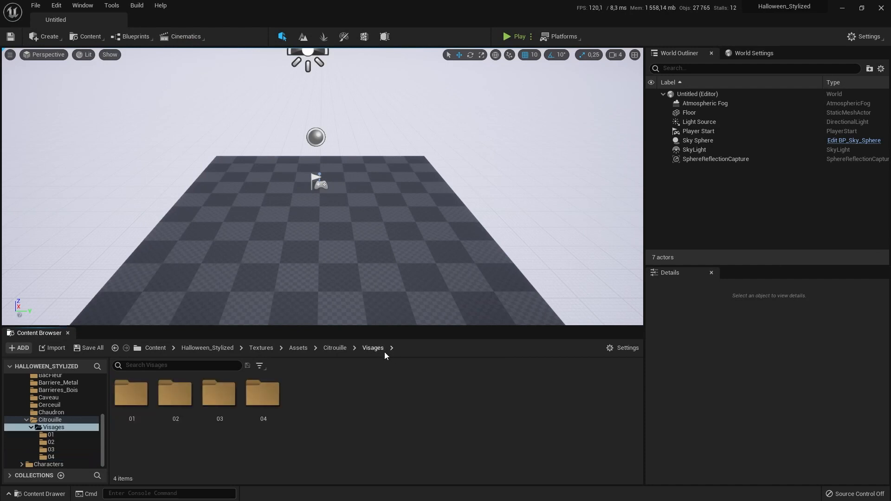
{"action": "left_click", "coordinate": [333, 353]}
{"action": "left_click", "coordinate": [298, 348]}
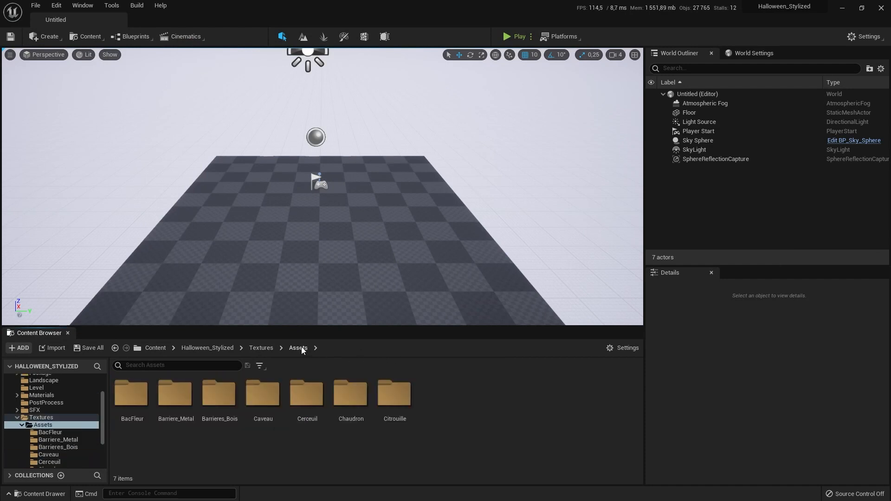
{"action": "right_click", "coordinate": [286, 448]}
{"action": "left_click", "coordinate": [68, 350]}
{"action": "left_click", "coordinate": [54, 348]}
{"action": "left_click", "coordinate": [221, 24]}
{"action": "left_click", "coordinate": [195, 23]}
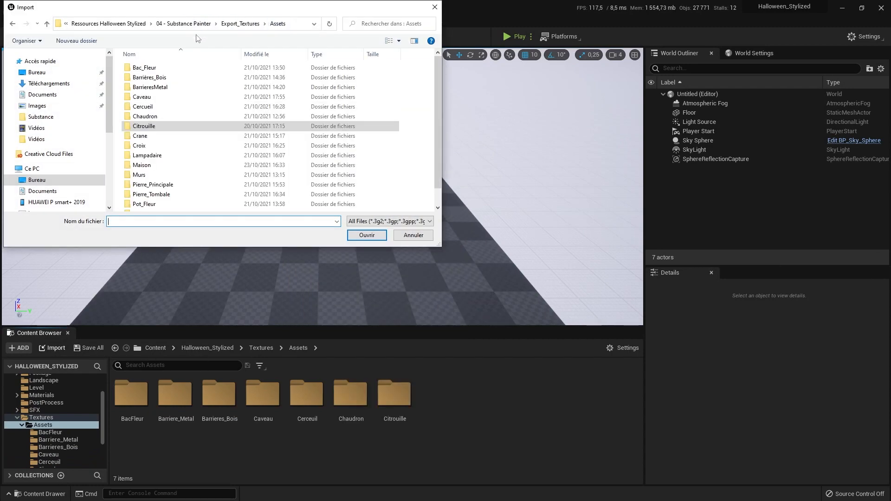
{"action": "double_click", "coordinate": [153, 136]}
{"action": "left_click_drag", "start_coordinate": [236, 117], "coordinate": [159, 93]}
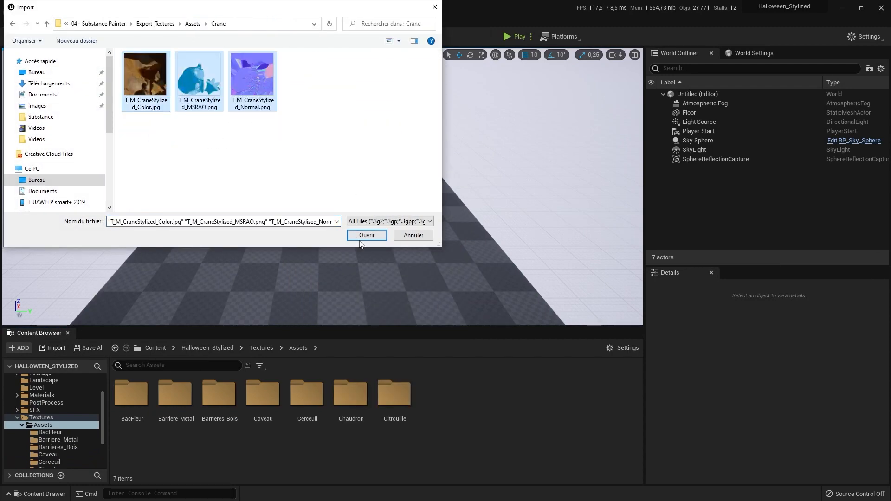
{"action": "left_click", "coordinate": [366, 235]}
Create a folder named Crane in Textures/Assets
{"action": "right_click", "coordinate": [515, 432]}
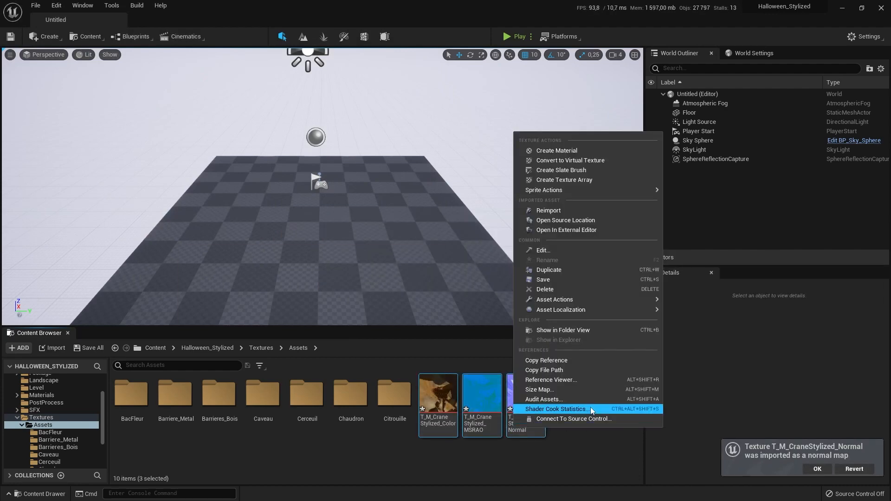
{"action": "mouse_move", "coordinate": [559, 190]}
{"action": "right_click", "coordinate": [369, 454]}
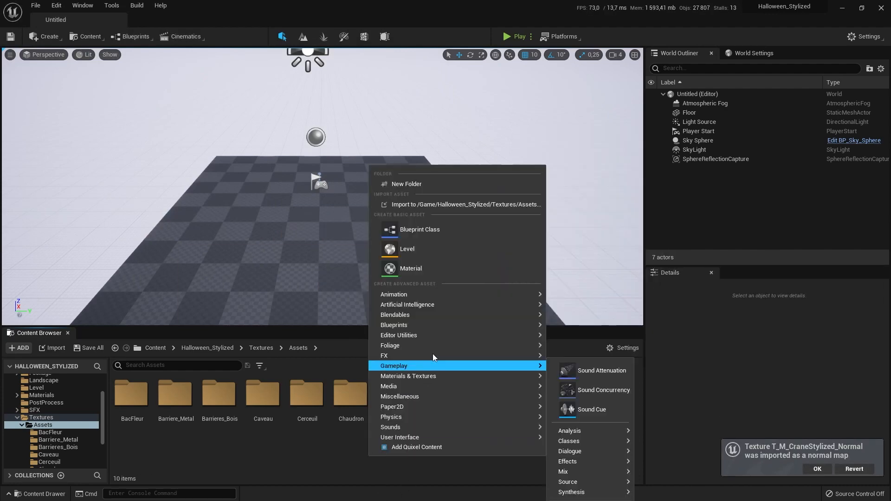
{"action": "left_click", "coordinate": [416, 183]}
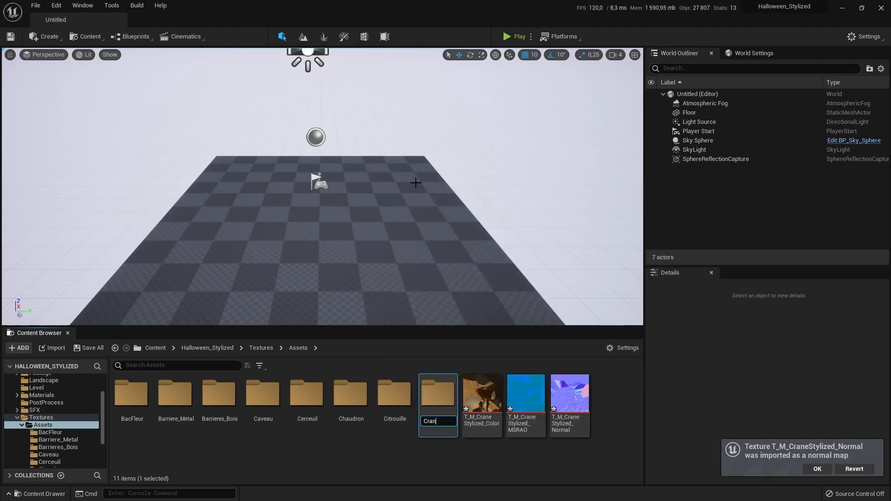
{"action": "left_click", "coordinate": [509, 422]}
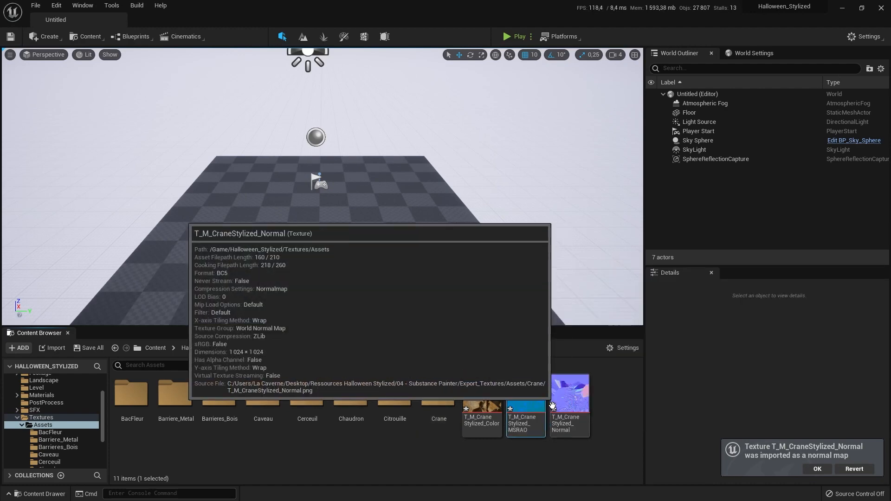
Move the three CraneStylized textures into the Crane folder and save everything
{"action": "left_click", "coordinate": [491, 408]}
{"action": "left_click", "coordinate": [560, 404], "text": "shift"}
{"action": "left_click_drag", "start_coordinate": [509, 410], "coordinate": [434, 414]}
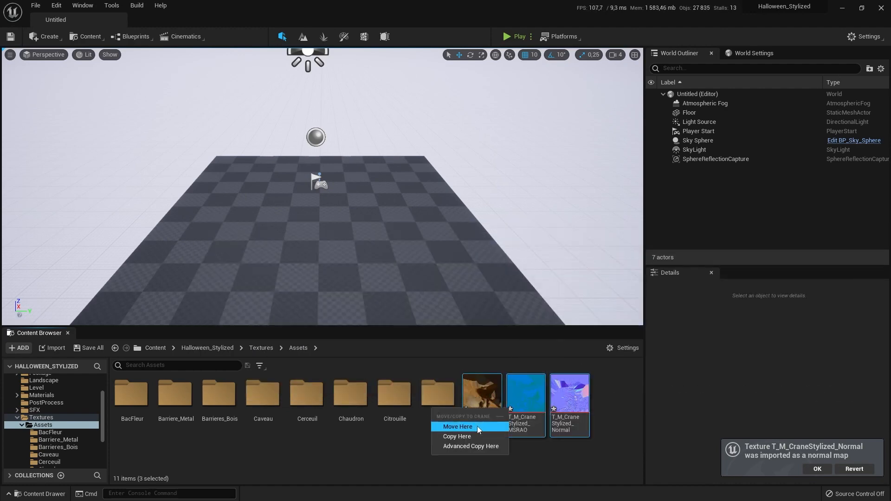
{"action": "left_click", "coordinate": [477, 426]}
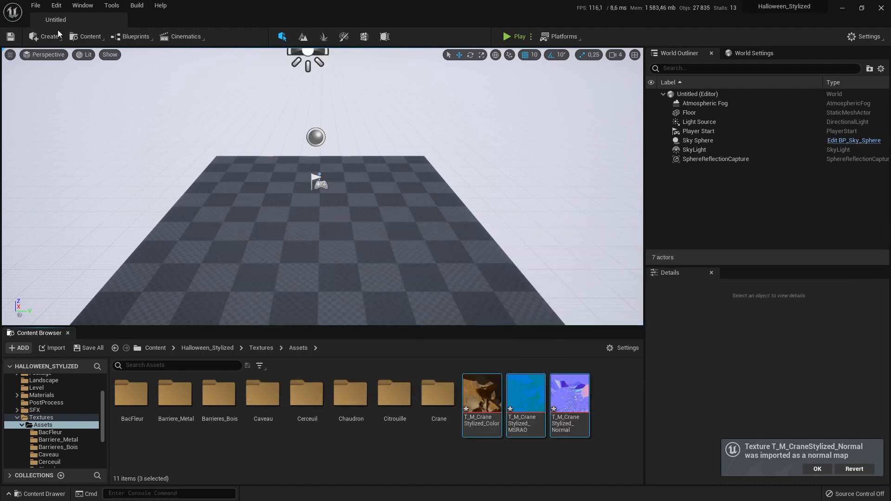
{"action": "left_click", "coordinate": [36, 5]}
{"action": "left_click", "coordinate": [73, 101]}
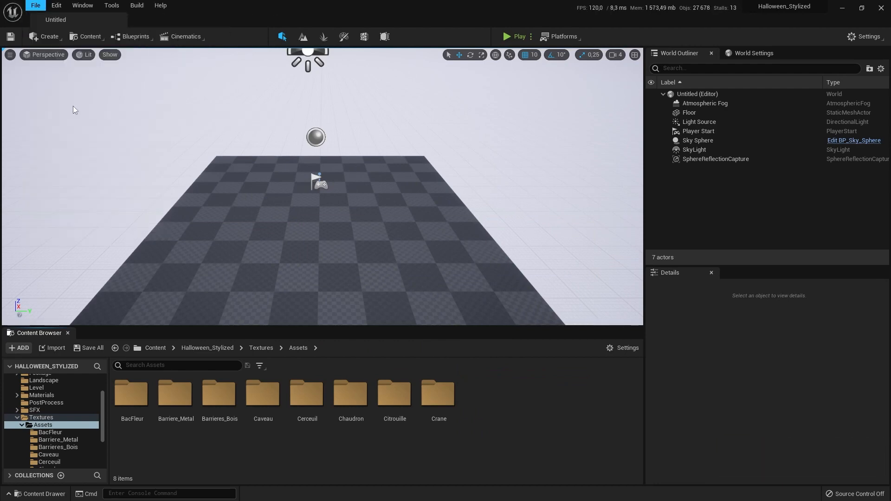
Import all textures from the Croix export folder into Textures/Assets
{"action": "left_click", "coordinate": [53, 348]}
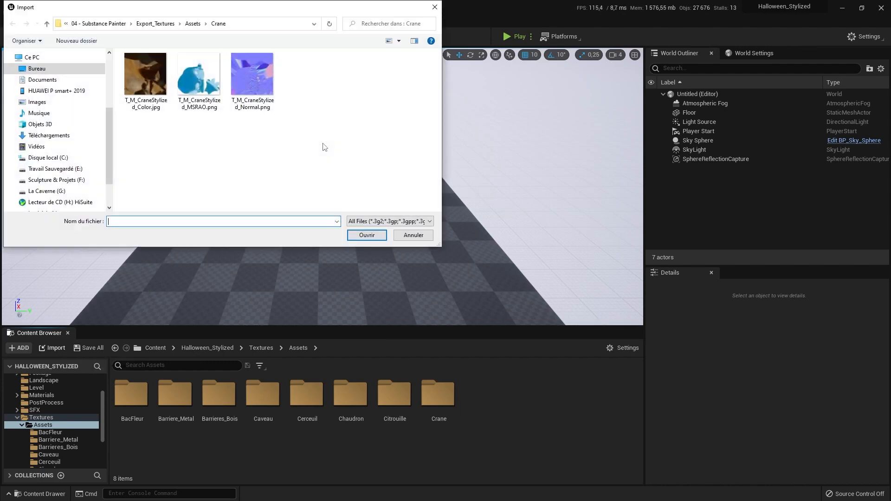
{"action": "left_click", "coordinate": [196, 26]}
{"action": "double_click", "coordinate": [209, 145]}
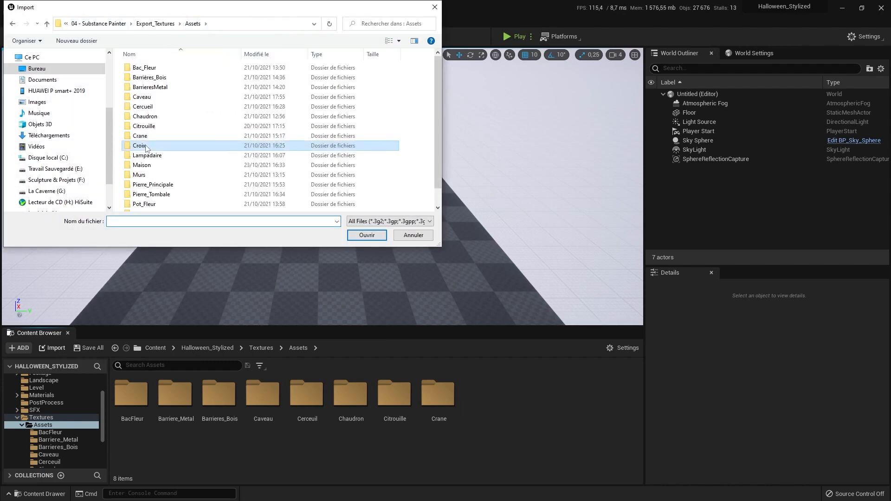
{"action": "key", "text": "ctrl+a"}
{"action": "left_click", "coordinate": [368, 235]}
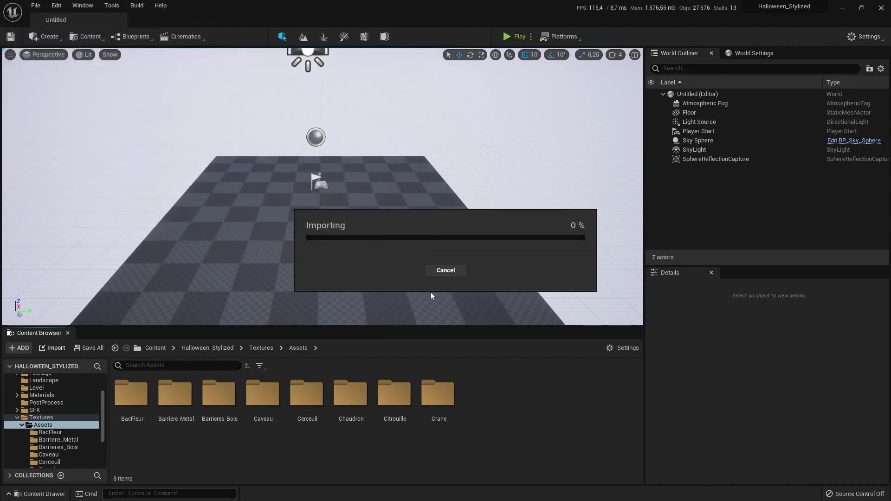
Create a folder named Croix and move the T_M_Croix Color, MSRAO and Normal textures into it
{"action": "right_click", "coordinate": [495, 464]}
{"action": "left_click", "coordinate": [543, 194]}
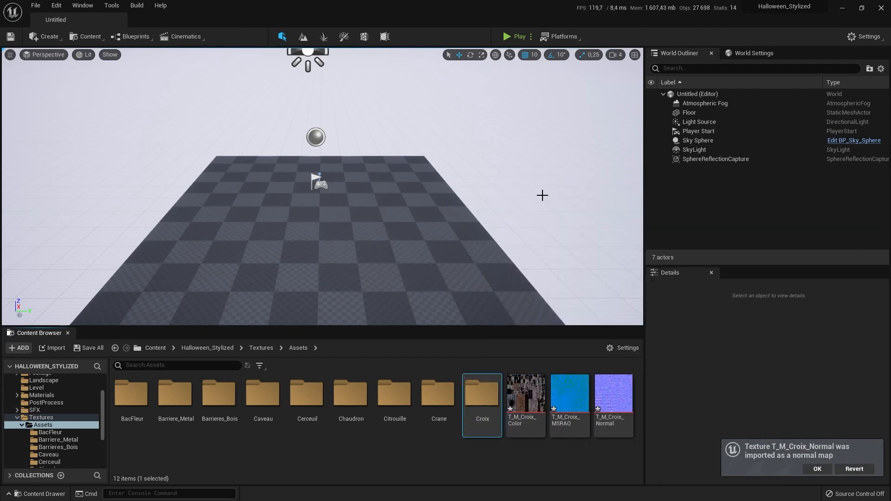
{"action": "left_click", "coordinate": [526, 393]}
{"action": "left_click", "coordinate": [613, 393], "text": "shift"}
{"action": "left_click_drag", "start_coordinate": [614, 395], "coordinate": [492, 402]}
{"action": "left_click", "coordinate": [517, 419]}
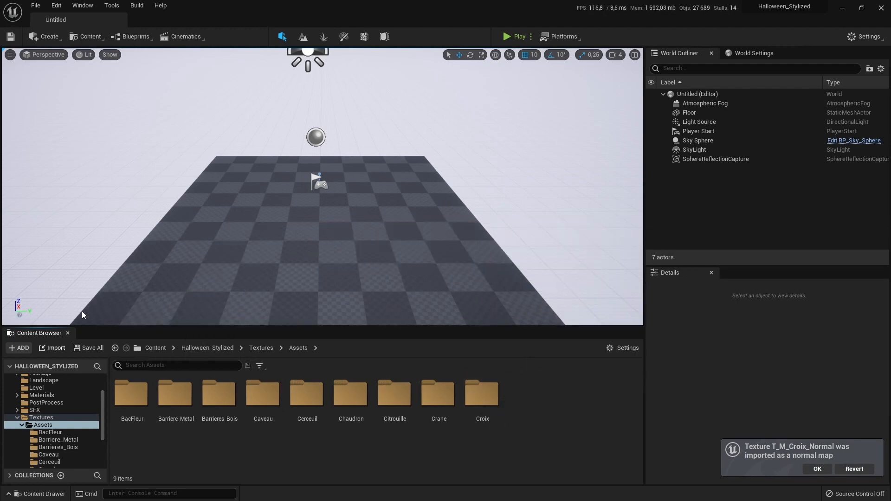
Import all textures from the Lampadaire export folder into Textures/Assets
{"action": "left_click", "coordinate": [52, 348]}
{"action": "left_click", "coordinate": [192, 24]}
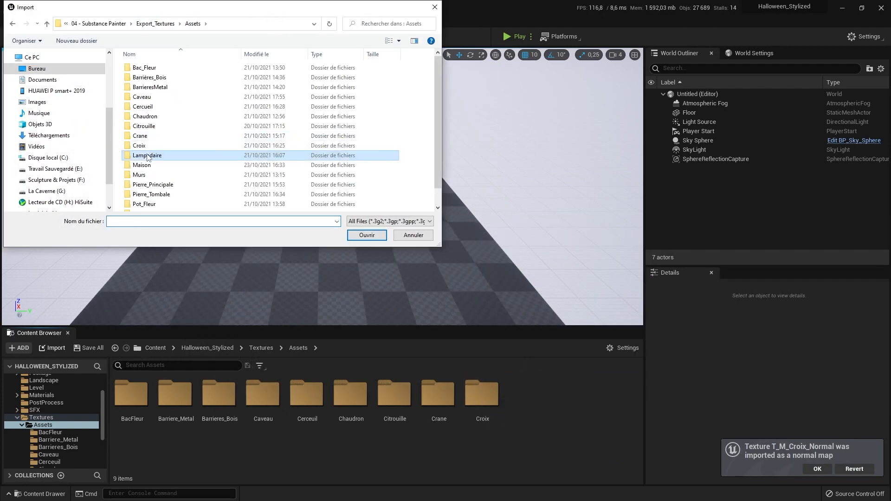
{"action": "double_click", "coordinate": [368, 151]}
{"action": "left_click_drag", "start_coordinate": [367, 149], "coordinate": [123, 52]}
{"action": "left_click", "coordinate": [367, 236]}
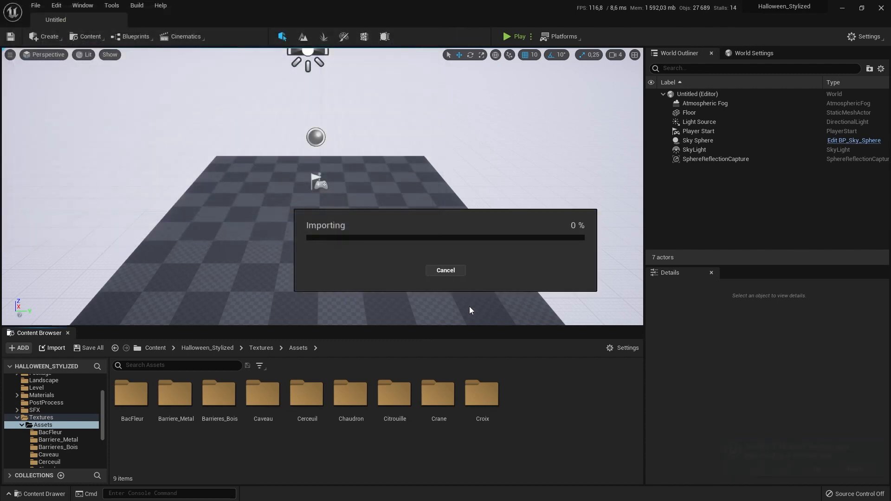
Create a folder named Lampadaire in Textures/Assets
{"action": "right_click", "coordinate": [447, 461]}
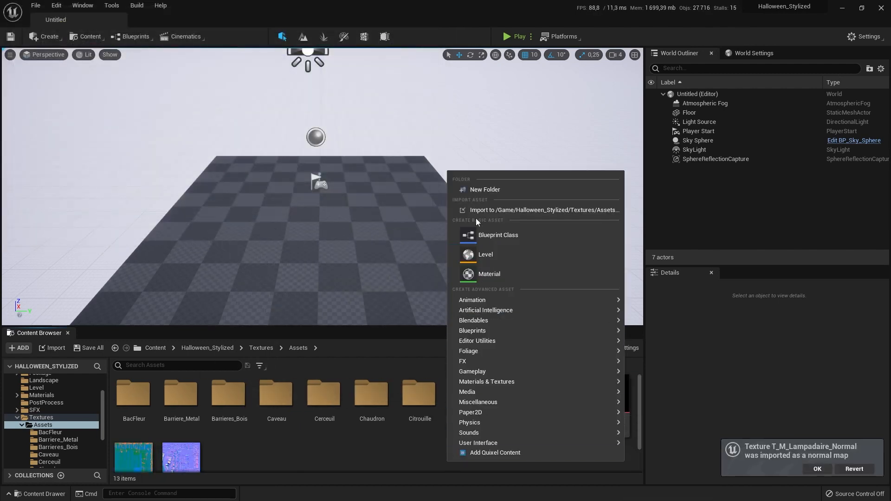
{"action": "left_click", "coordinate": [492, 191]}
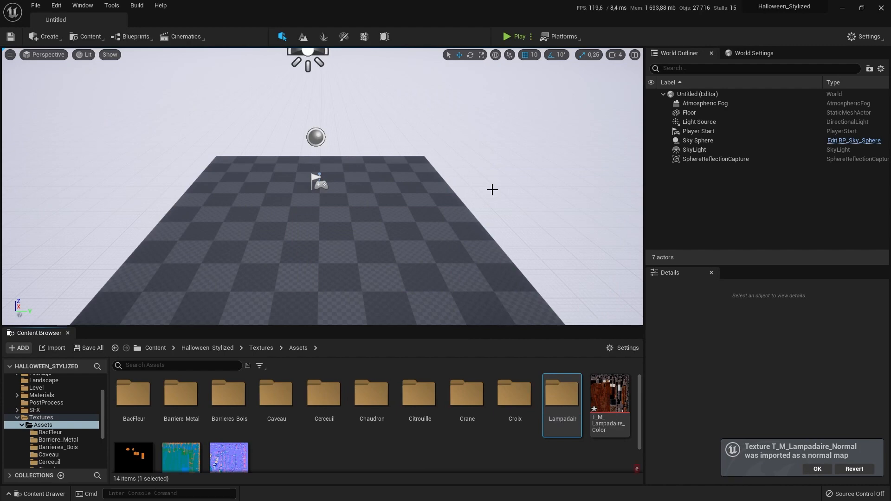
{"action": "left_click", "coordinate": [570, 421]}
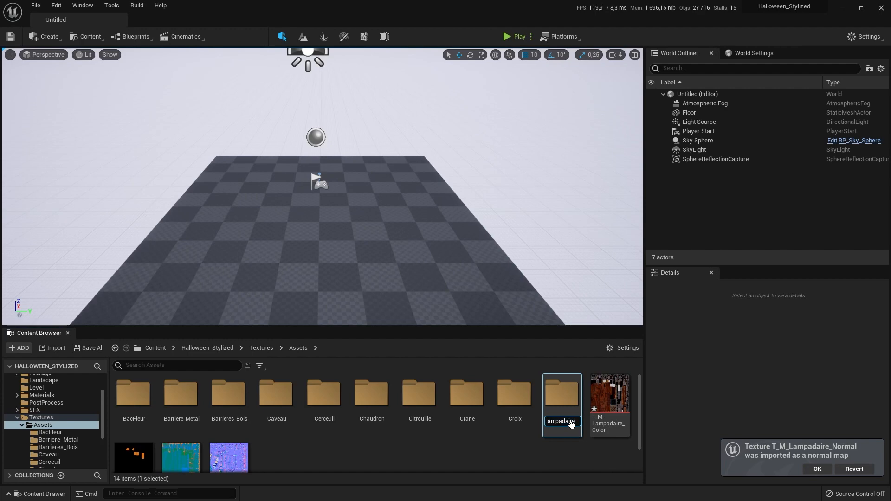
{"action": "key", "text": "Return"}
Move the T_M_Lampadaire Color, Emissive, MSRAO and Normal textures into the Lampadaire folder
{"action": "left_click", "coordinate": [615, 421]}
{"action": "scroll", "coordinate": [417, 446], "scroll_direction": "down", "scroll_amount": 2}
{"action": "left_click", "coordinate": [235, 433], "text": "shift"}
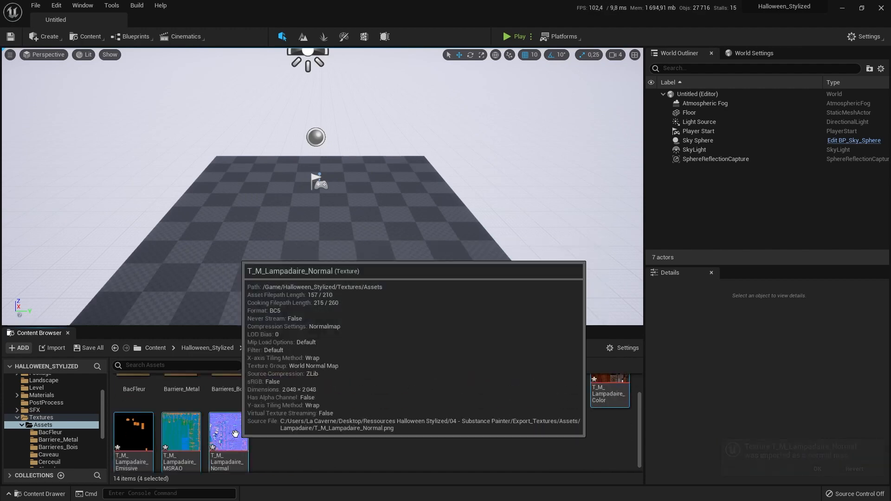
{"action": "scroll", "coordinate": [561, 398], "scroll_direction": "up", "scroll_amount": 2}
{"action": "left_click_drag", "start_coordinate": [615, 416], "coordinate": [578, 411]}
{"action": "left_click", "coordinate": [595, 433]}
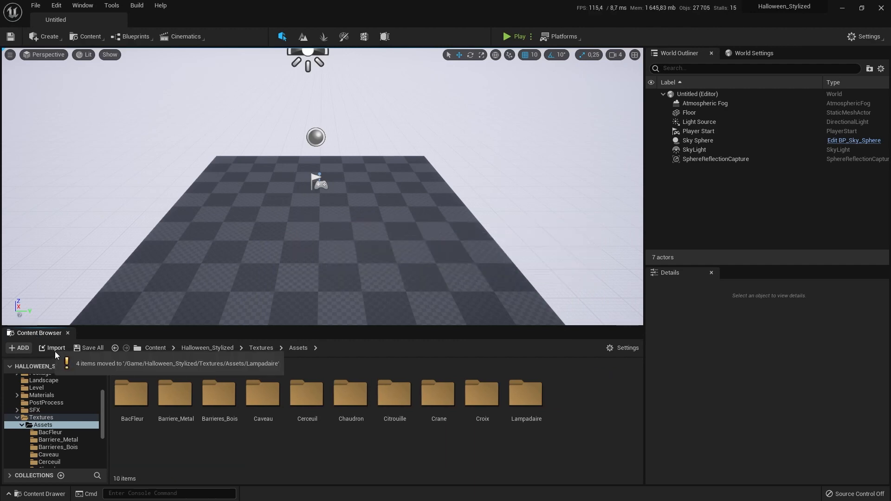
Import all Fenetres, Maison and Porte textures from the Maison export folder into Textures/Assets
{"action": "left_click", "coordinate": [55, 350]}
{"action": "left_click", "coordinate": [191, 23]}
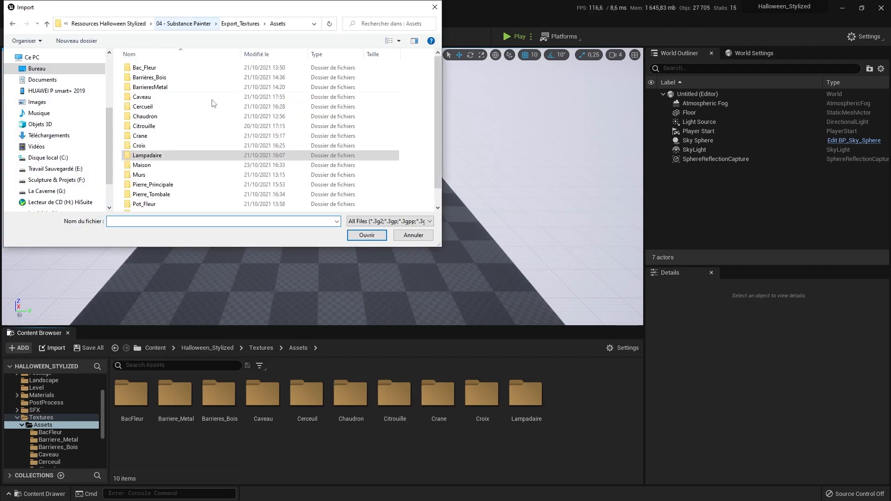
{"action": "double_click", "coordinate": [138, 166]}
{"action": "left_click_drag", "start_coordinate": [420, 188], "coordinate": [153, 65]}
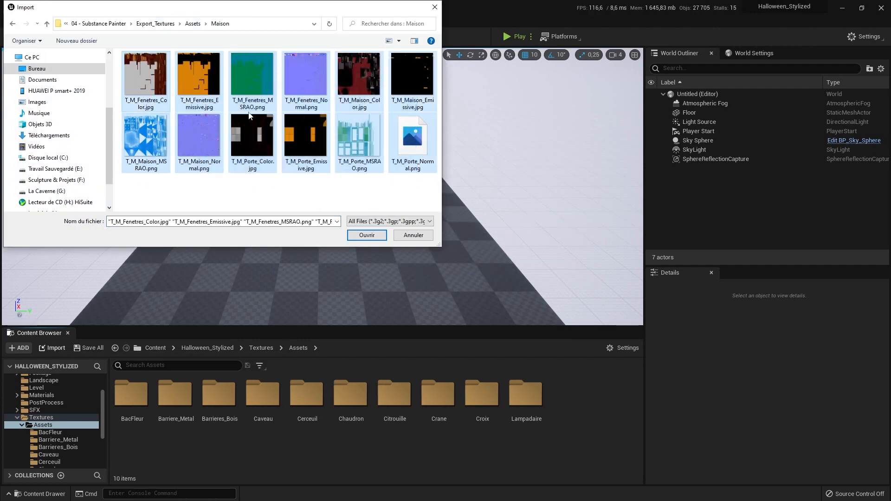
{"action": "left_click", "coordinate": [379, 235]}
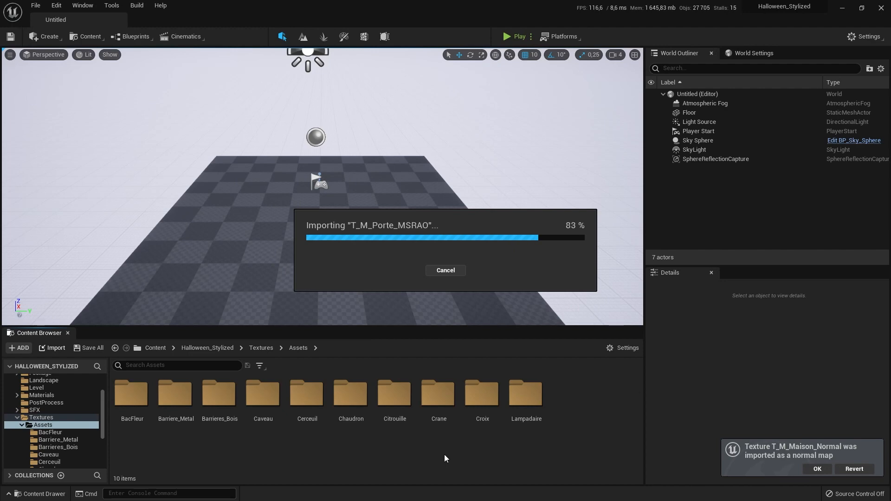
Create a new folder inside the Crane texture folder, keeping its default name
{"action": "scroll", "coordinate": [515, 403], "scroll_direction": "down", "scroll_amount": 3}
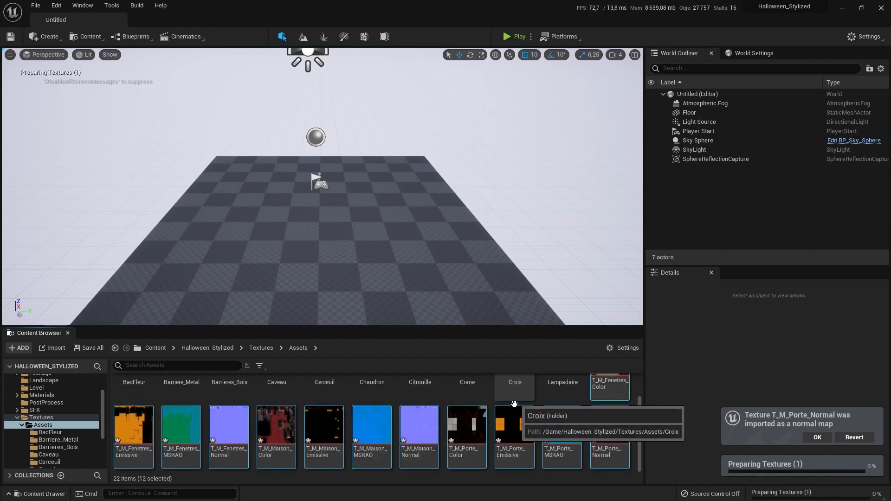
{"action": "right_click", "coordinate": [484, 397]}
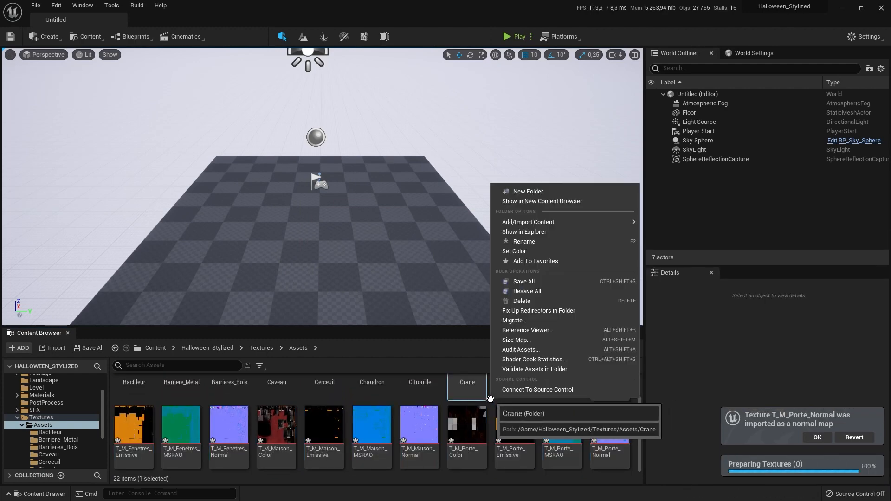
{"action": "left_click", "coordinate": [537, 190]}
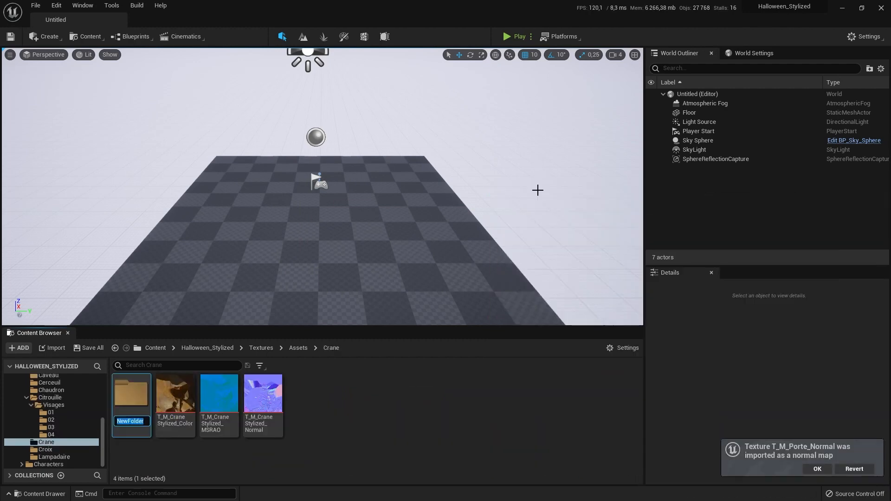
{"action": "key", "text": "Return"}
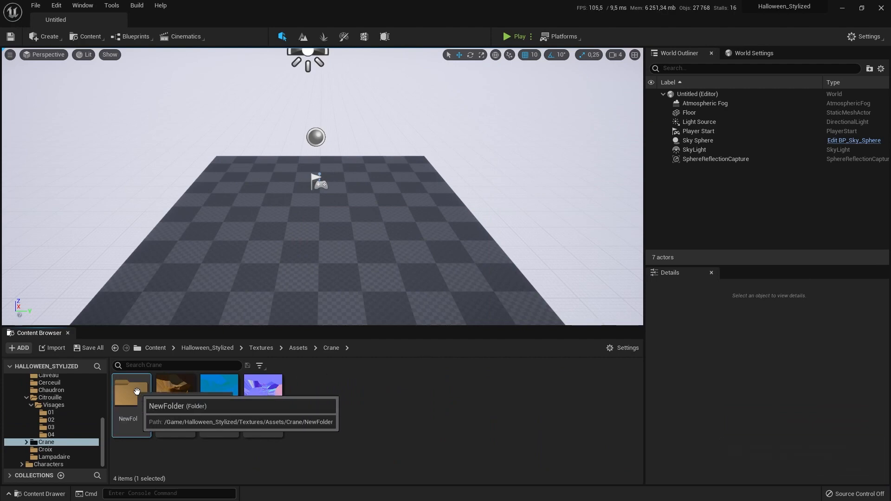
Delete the NewFolder folder from the Crane texture folder and return to Textures/Assets
{"action": "key", "text": "Delete"}
{"action": "left_click", "coordinate": [176, 412]}
{"action": "left_click", "coordinate": [300, 348]}
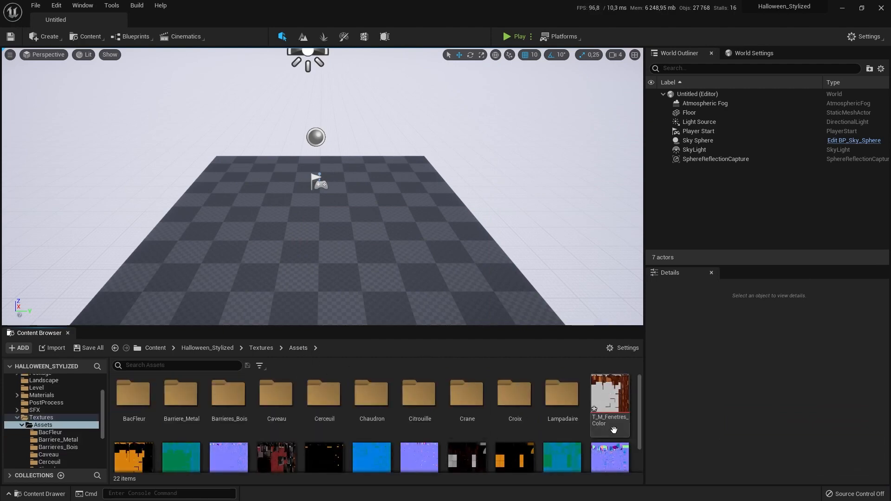
Create a folder named Maison in Textures/Assets
{"action": "scroll", "coordinate": [589, 432], "scroll_direction": "down", "scroll_amount": 2}
{"action": "right_click", "coordinate": [586, 467]}
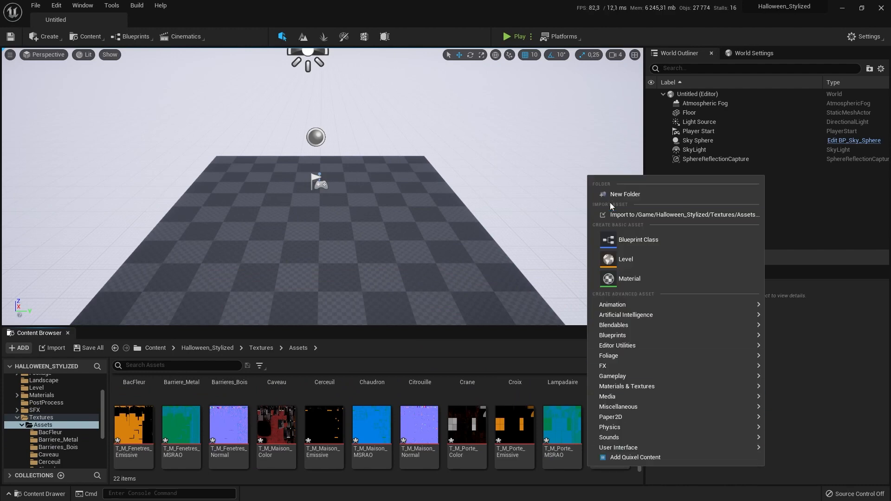
{"action": "left_click", "coordinate": [610, 202]}
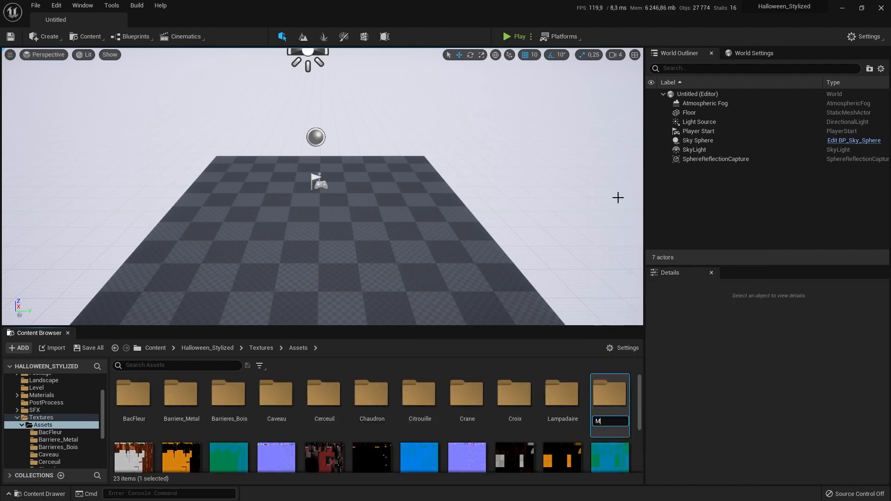
{"action": "type", "text": "Maison"}
{"action": "key", "text": "Return"}
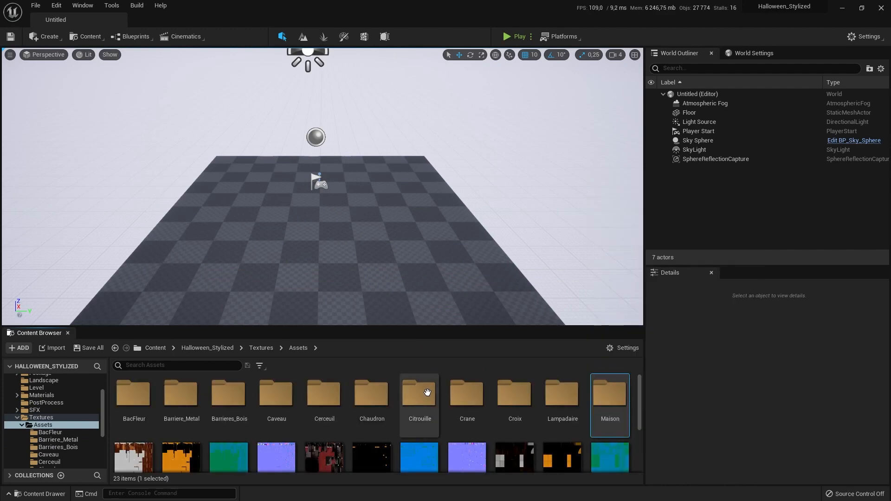
Move all the T_M_Fenetres, T_M_Maison and T_M_Porte textures into the Maison folder
{"action": "scroll", "coordinate": [420, 403], "scroll_direction": "down", "scroll_amount": 1}
{"action": "scroll", "coordinate": [568, 422], "scroll_direction": "down", "scroll_amount": 2}
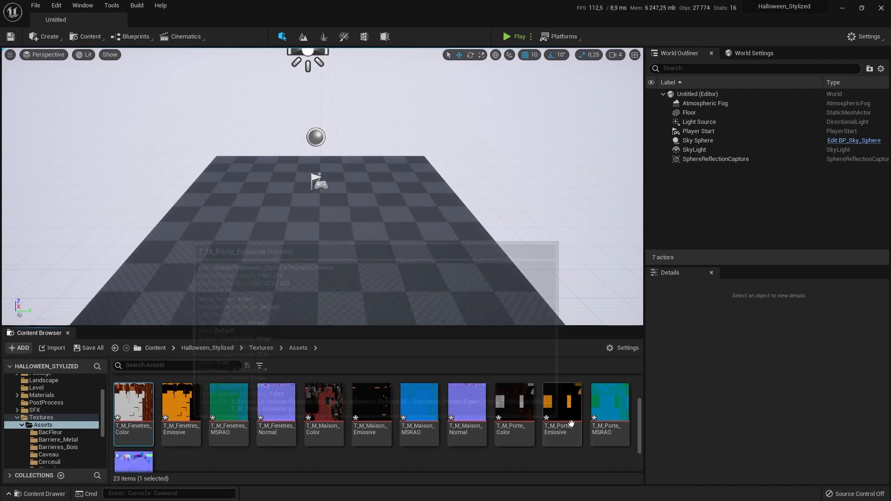
{"action": "left_click", "coordinate": [138, 426], "text": "shift"}
{"action": "scroll", "coordinate": [297, 420], "scroll_direction": "up", "scroll_amount": 1}
{"action": "left_click_drag", "start_coordinate": [474, 414], "coordinate": [605, 387]}
{"action": "left_click", "coordinate": [622, 404]}
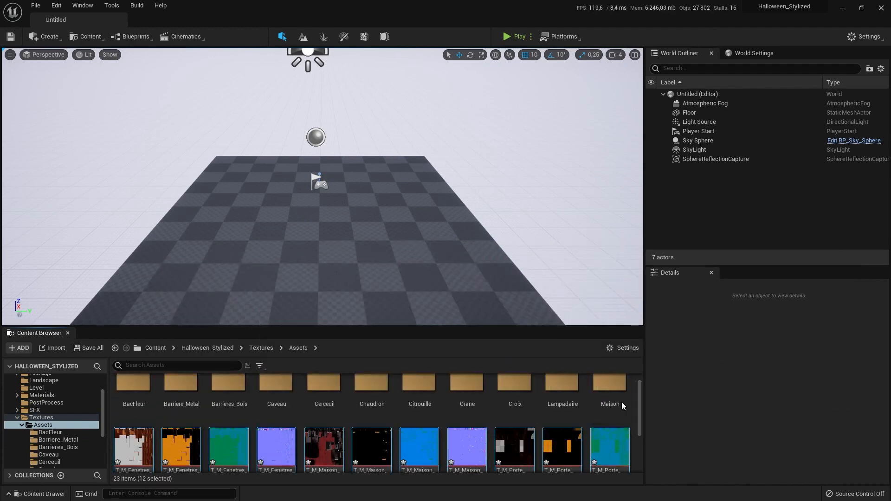
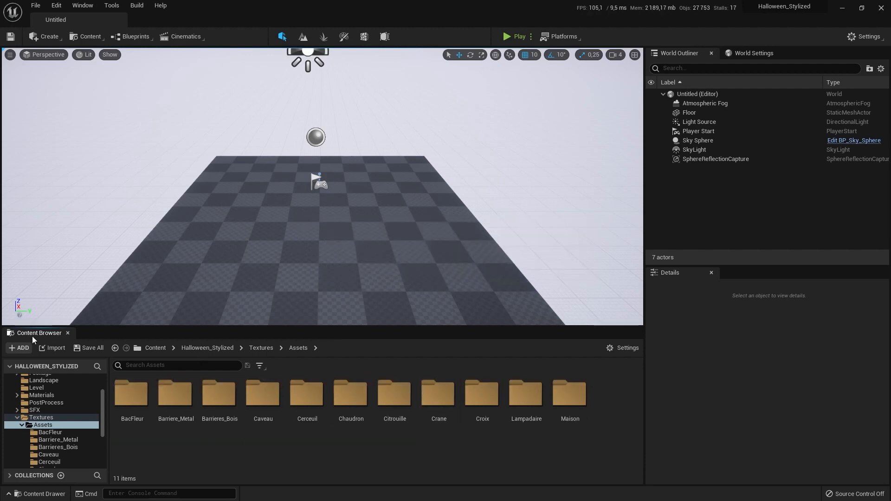
Start an import into Textures/Assets and browse to the Export_Textures/Assets source folder
{"action": "left_click", "coordinate": [52, 348]}
{"action": "left_click", "coordinate": [192, 23]}
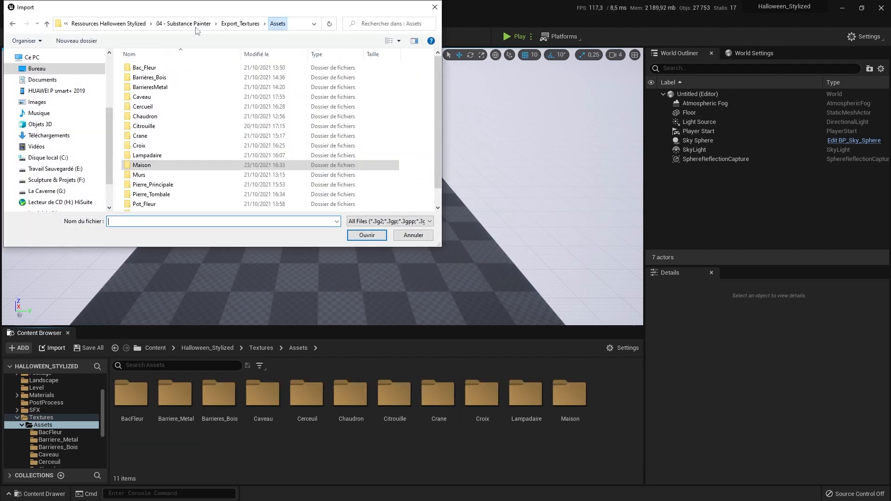
{"action": "double_click", "coordinate": [235, 174]}
{"action": "left_click_drag", "start_coordinate": [234, 167], "coordinate": [125, 87]}
{"action": "left_click", "coordinate": [193, 23]}
Import the T_SM_RocheMain_low Color, MSRAO and Normal textures from the Pierre_Principale export folder
{"action": "double_click", "coordinate": [144, 185]}
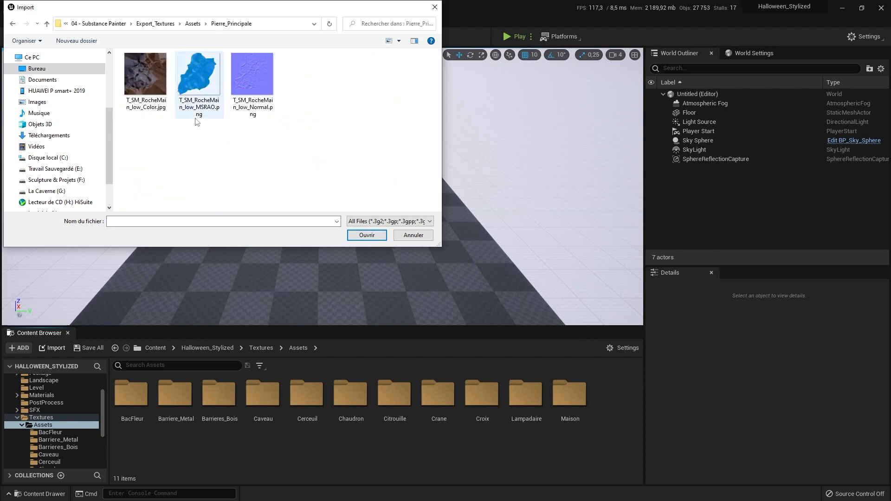
{"action": "left_click_drag", "start_coordinate": [316, 151], "coordinate": [135, 65]}
{"action": "left_click", "coordinate": [367, 235]}
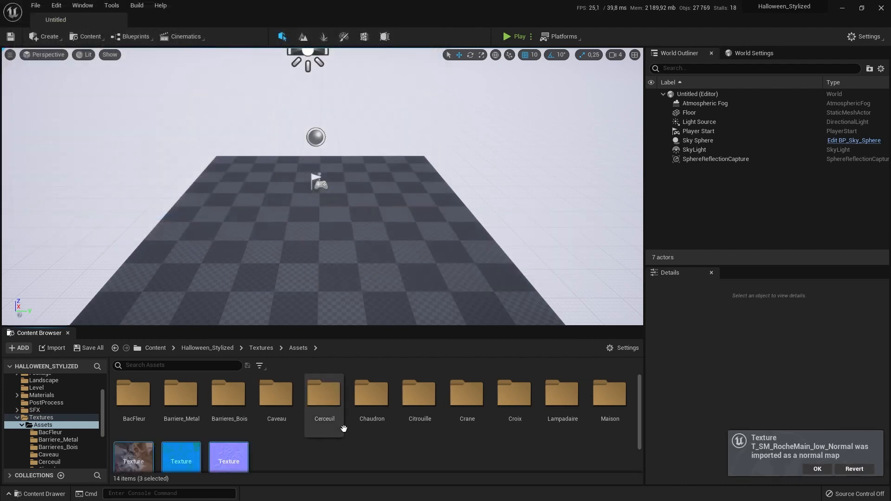
Create a folder named PierreMain in Textures/Assets, correcting any misspelling in its name
{"action": "right_click", "coordinate": [336, 454]}
{"action": "left_click", "coordinate": [395, 182]}
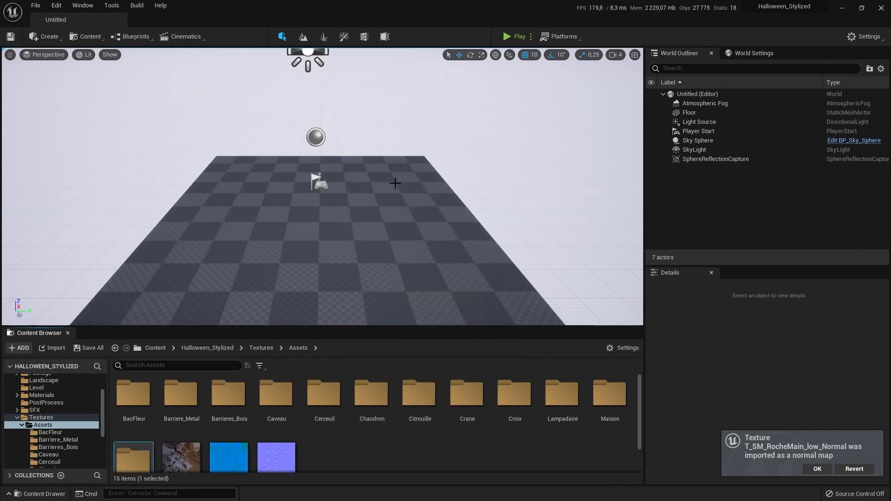
{"action": "scroll", "coordinate": [395, 183], "scroll_direction": "up", "scroll_amount": 1}
{"action": "scroll", "coordinate": [410, 424], "scroll_direction": "down", "scroll_amount": 2}
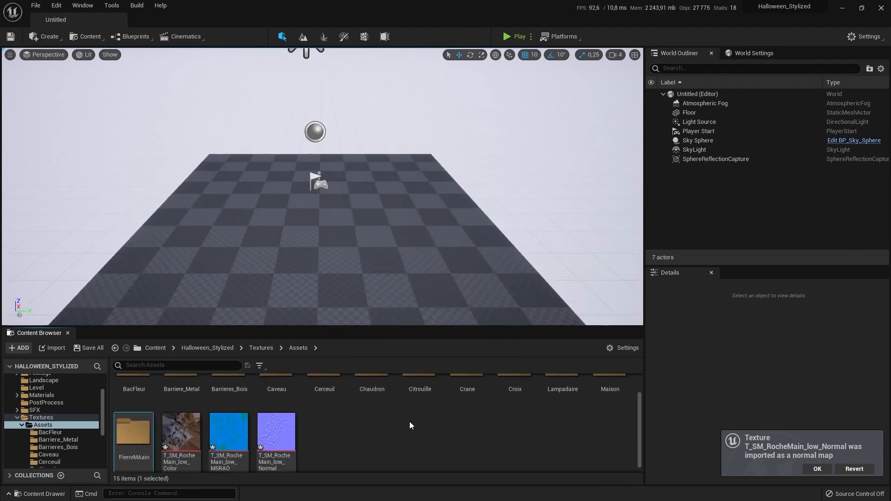
{"action": "left_click", "coordinate": [140, 458]}
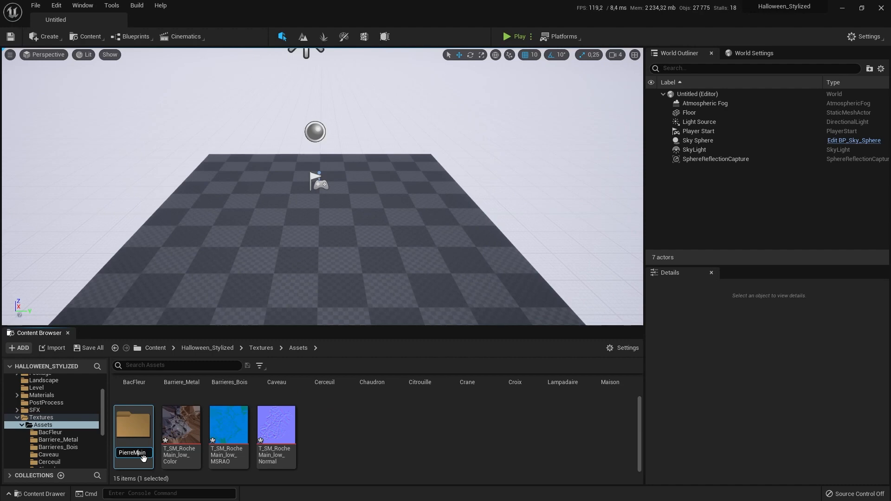
Move the T_SM_RocheMain_low Color, MSRAO and Normal textures into the PierreMain folder
{"action": "left_click", "coordinate": [181, 425]}
{"action": "left_click", "coordinate": [276, 424], "text": "shift"}
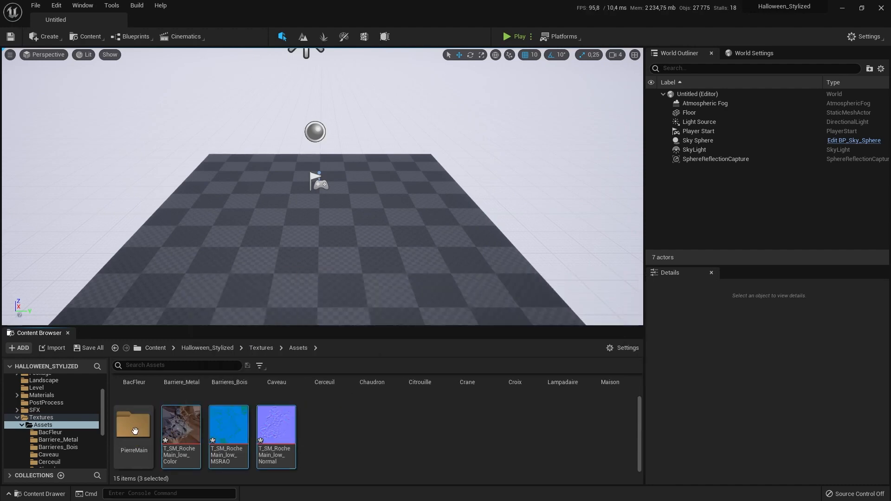
{"action": "left_click_drag", "start_coordinate": [149, 431], "coordinate": [144, 437]}
{"action": "left_click", "coordinate": [169, 462]}
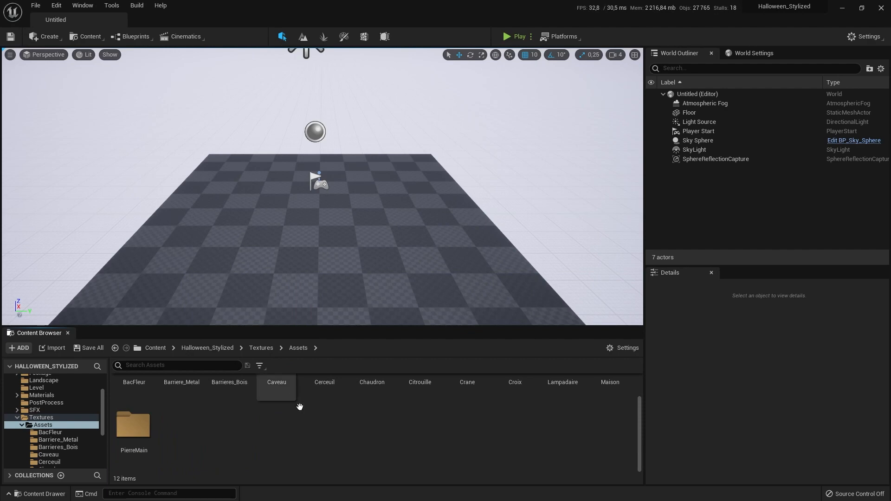
Import the T_M_PierreTombale Color, MSRAO and Normal textures from the Pierre_Tombale export folder into Textures/Assets
{"action": "left_click", "coordinate": [46, 350]}
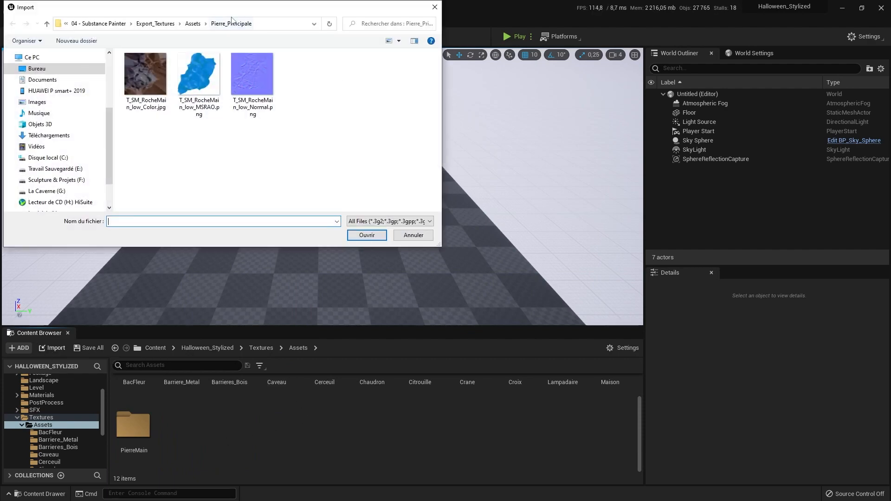
{"action": "left_click", "coordinate": [194, 24]}
{"action": "double_click", "coordinate": [218, 177]}
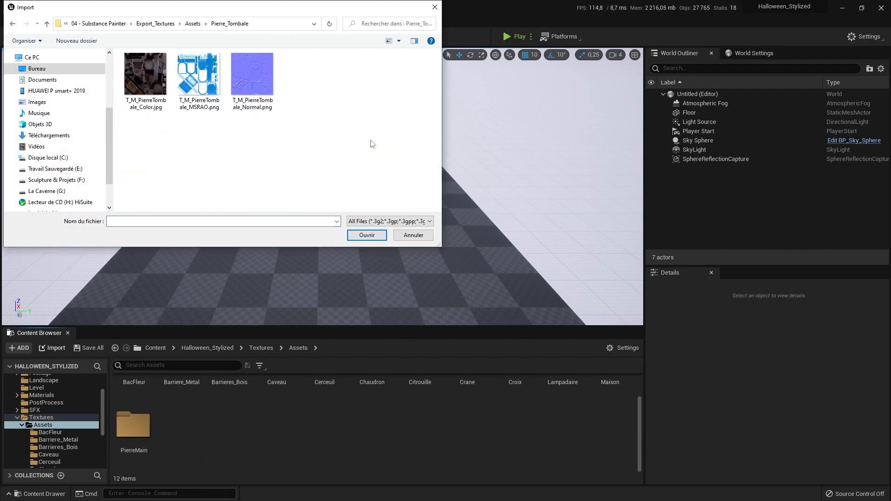
{"action": "key", "text": "ctrl+a"}
{"action": "left_click", "coordinate": [370, 239]}
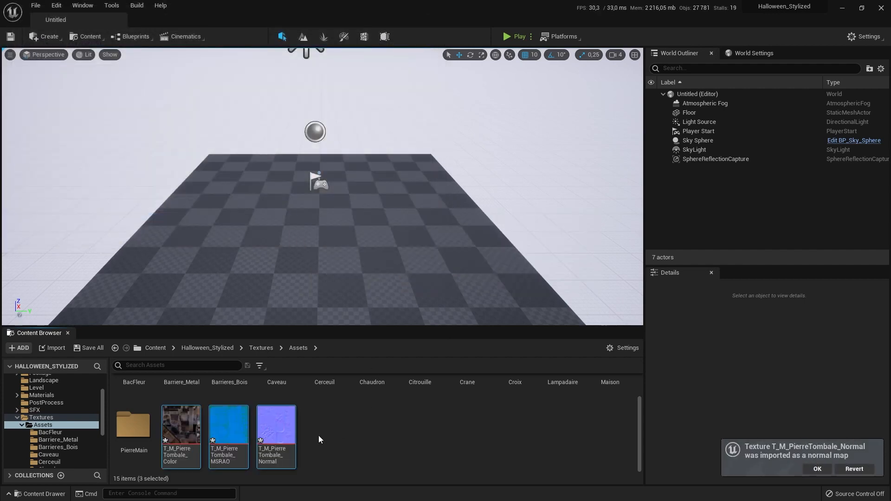
Create a folder named PierreTombale in Textures/Assets
{"action": "right_click", "coordinate": [319, 436]}
{"action": "left_click", "coordinate": [367, 167]}
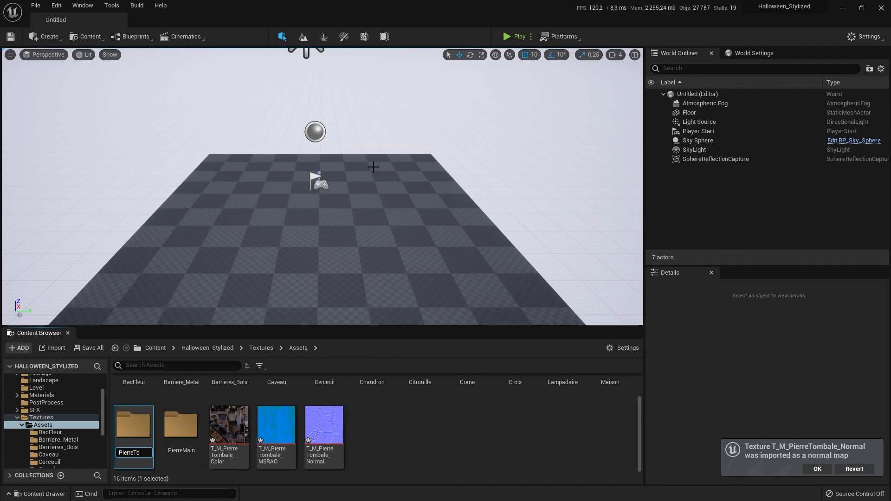
{"action": "type", "text": "PierreTombale"}
{"action": "key", "text": "Return"}
Move the T_M_PierreTombale Color, MSRAO and Normal textures into the PierreTombale folder
{"action": "scroll", "coordinate": [353, 232], "scroll_direction": "down", "scroll_amount": 3}
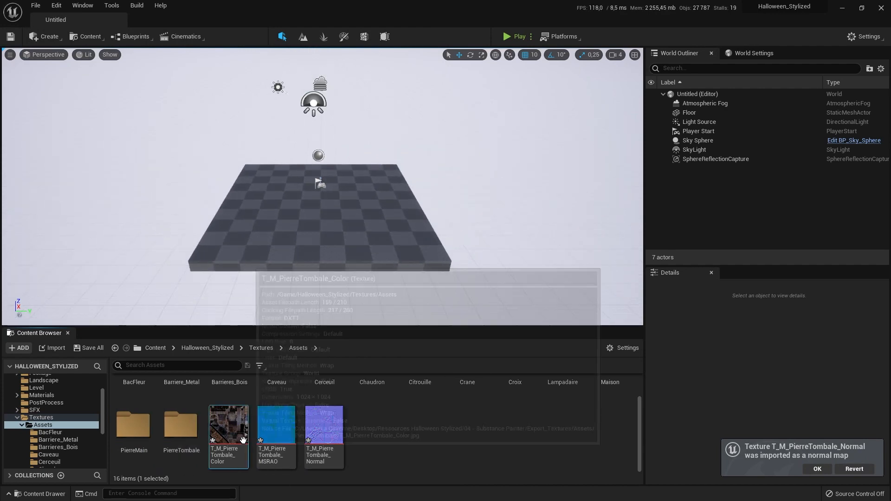
{"action": "left_click_drag", "start_coordinate": [309, 442], "coordinate": [194, 427]}
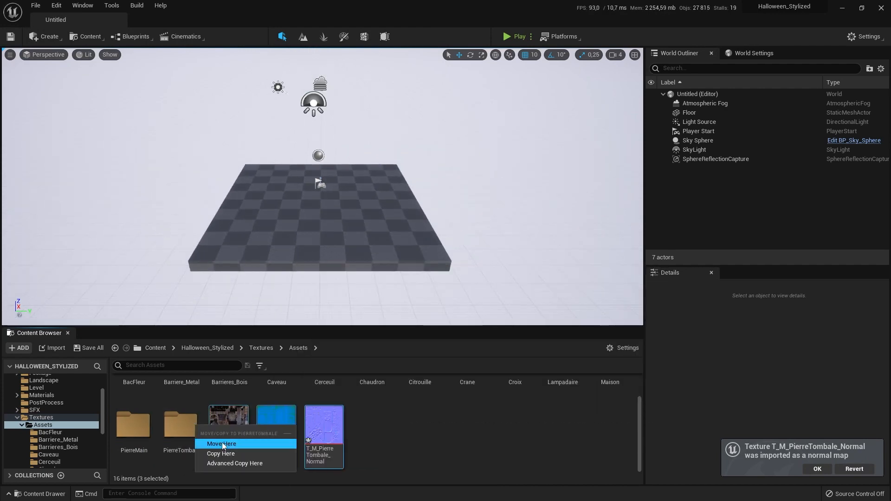
{"action": "left_click", "coordinate": [223, 444]}
Import the T_M_PotFleur Color, MSRAO and Normal textures from the Pot_Fleur export folder into Textures/Assets
{"action": "left_click", "coordinate": [52, 348]}
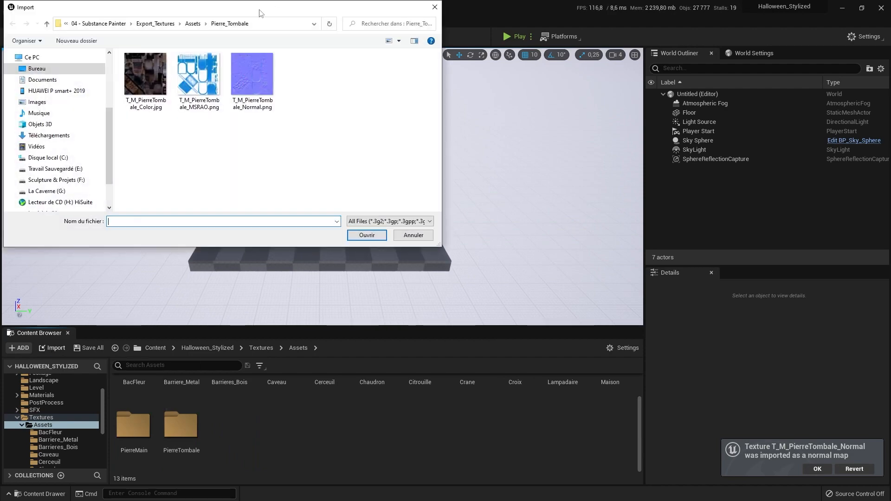
{"action": "left_click", "coordinate": [192, 24]}
{"action": "scroll", "coordinate": [154, 195], "scroll_direction": "down", "scroll_amount": 2}
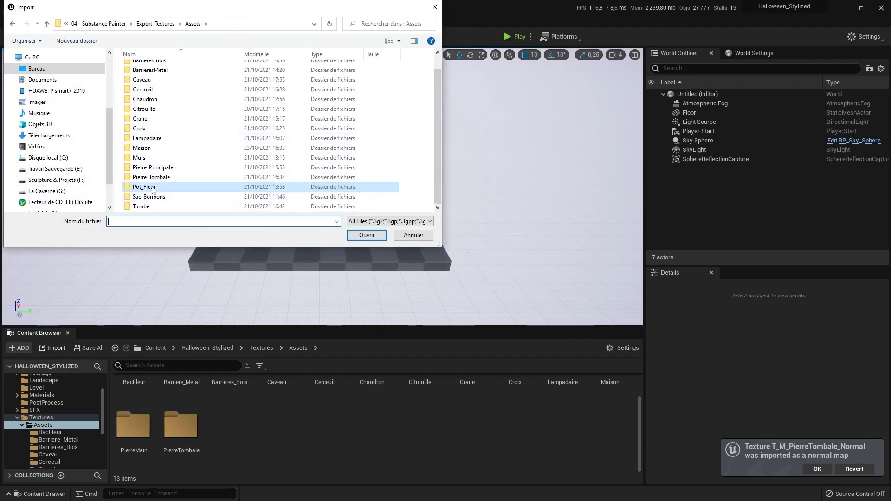
{"action": "double_click", "coordinate": [156, 188]}
{"action": "left_click_drag", "start_coordinate": [287, 133], "coordinate": [134, 61]}
{"action": "left_click", "coordinate": [363, 234]}
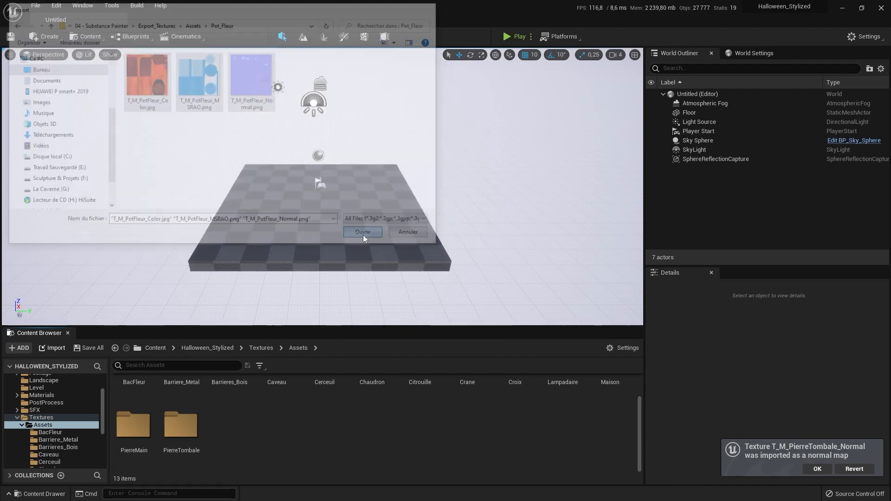
Create a folder named PotFleur in Textures/Assets
{"action": "right_click", "coordinate": [382, 424]}
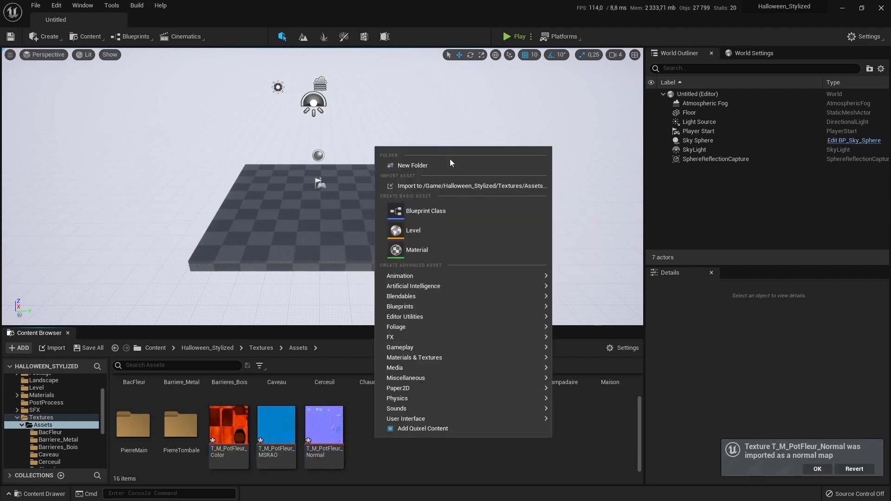
{"action": "left_click", "coordinate": [449, 162]}
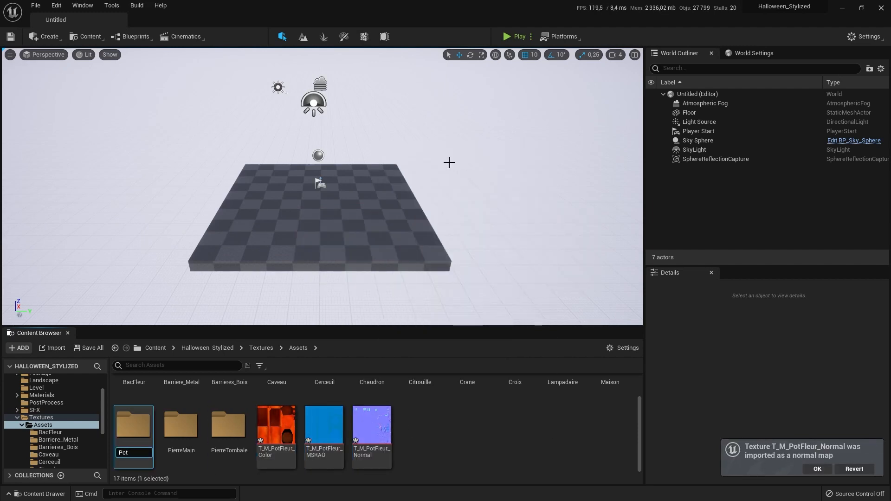
{"action": "key", "text": "Return"}
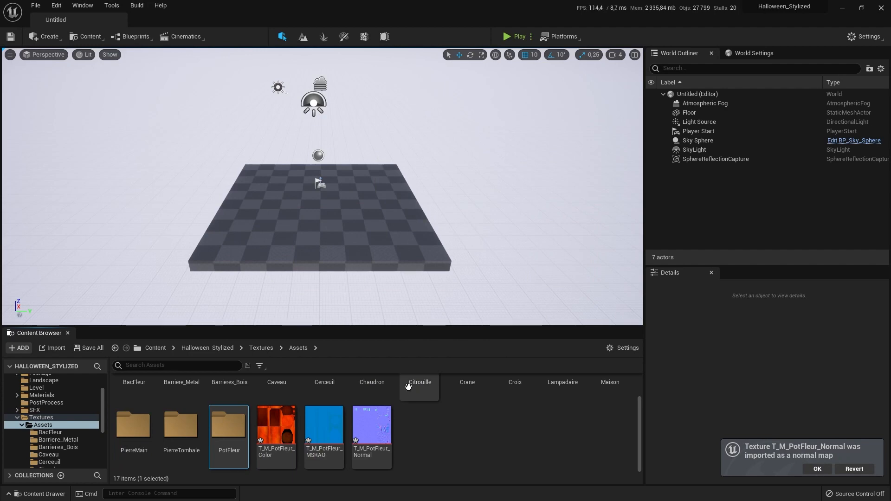
Move the T_M_PotFleur Color, MSRAO and Normal textures into the PotFleur folder
{"action": "left_click", "coordinate": [276, 425]}
{"action": "left_click", "coordinate": [324, 424], "text": "ctrl"}
{"action": "left_click", "coordinate": [366, 428], "text": "ctrl"}
{"action": "left_click_drag", "start_coordinate": [303, 429], "coordinate": [254, 441]}
{"action": "left_click", "coordinate": [283, 449]}
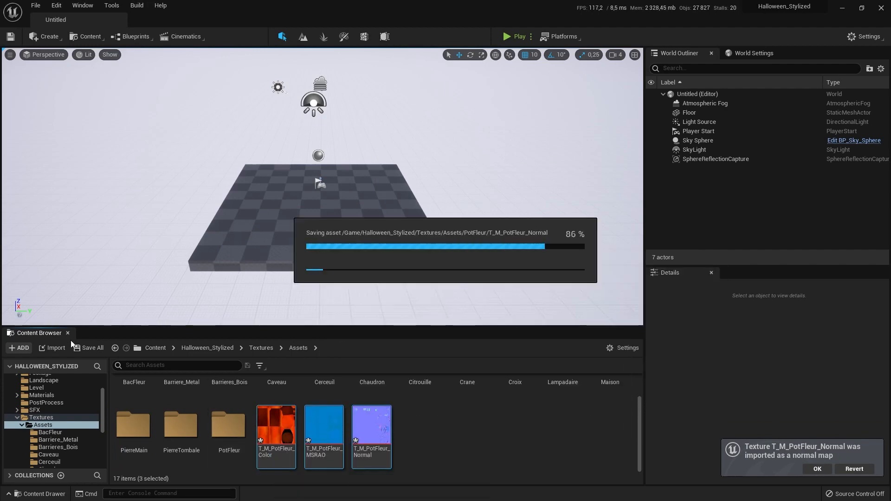
Import all T_M_Bonbons and T_M_SacBonbons textures from the Sac_Bonbons export folder into Textures/Assets
{"action": "left_click", "coordinate": [59, 347]}
{"action": "left_click", "coordinate": [193, 24]}
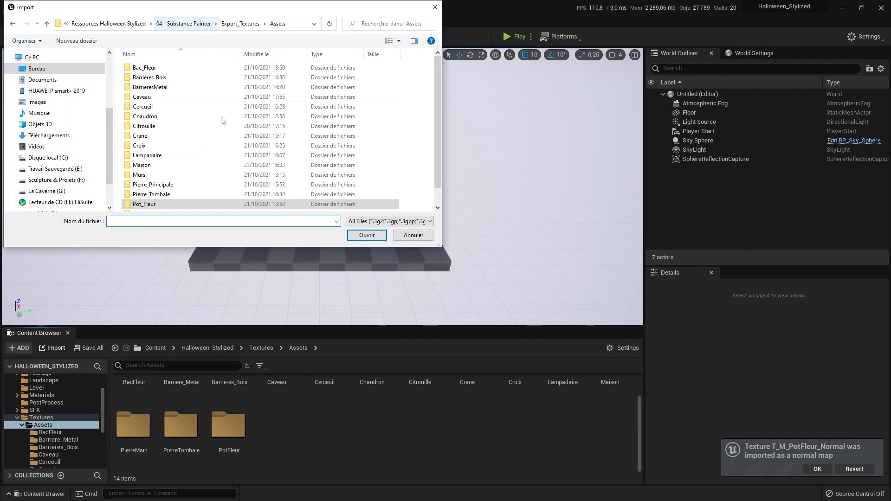
{"action": "scroll", "coordinate": [204, 177], "scroll_direction": "down", "scroll_amount": 1}
{"action": "double_click", "coordinate": [146, 198]}
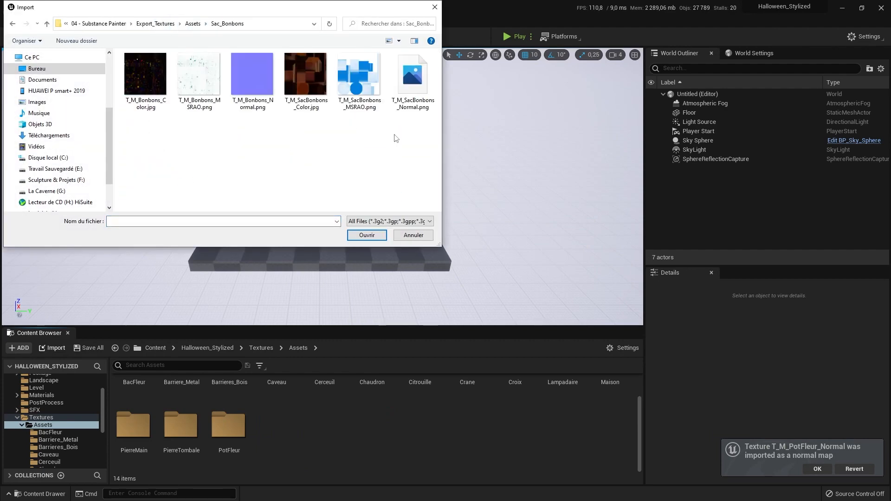
{"action": "left_click_drag", "start_coordinate": [428, 132], "coordinate": [153, 63]}
{"action": "left_click", "coordinate": [361, 233]}
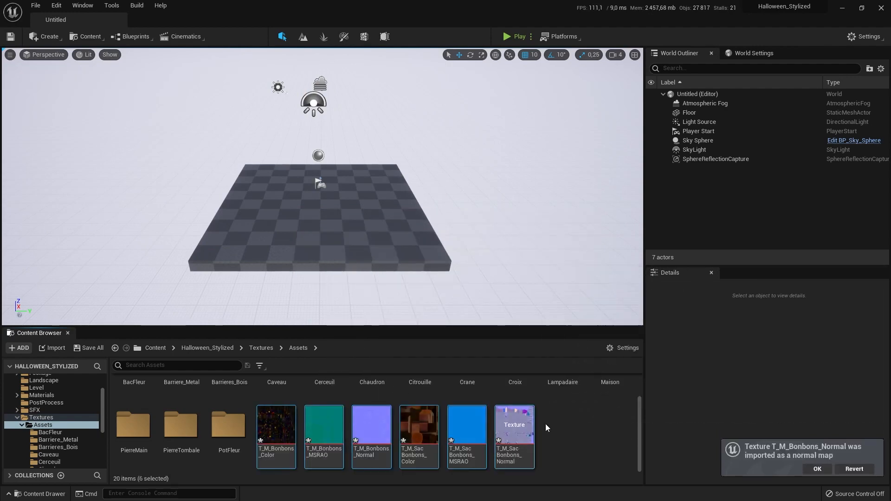
Create a folder named SacBonbons in Textures/Assets
{"action": "right_click", "coordinate": [555, 423]}
{"action": "left_click", "coordinate": [600, 148]}
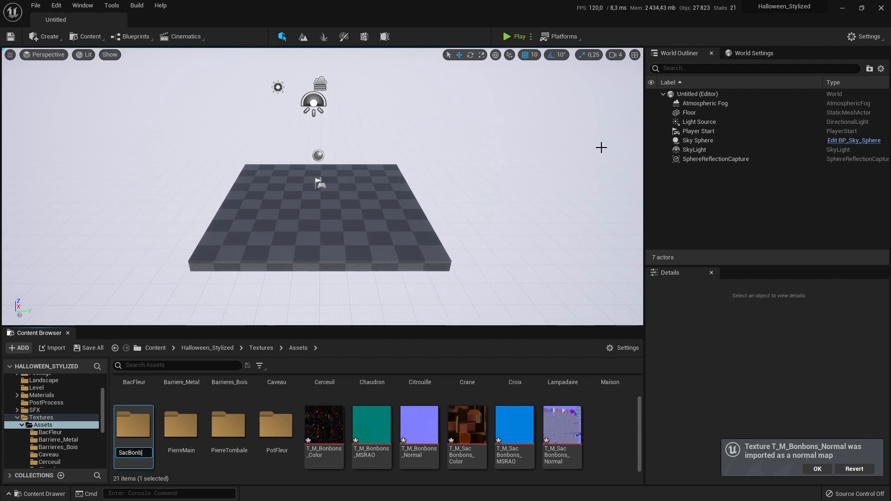
{"action": "key", "text": "Return"}
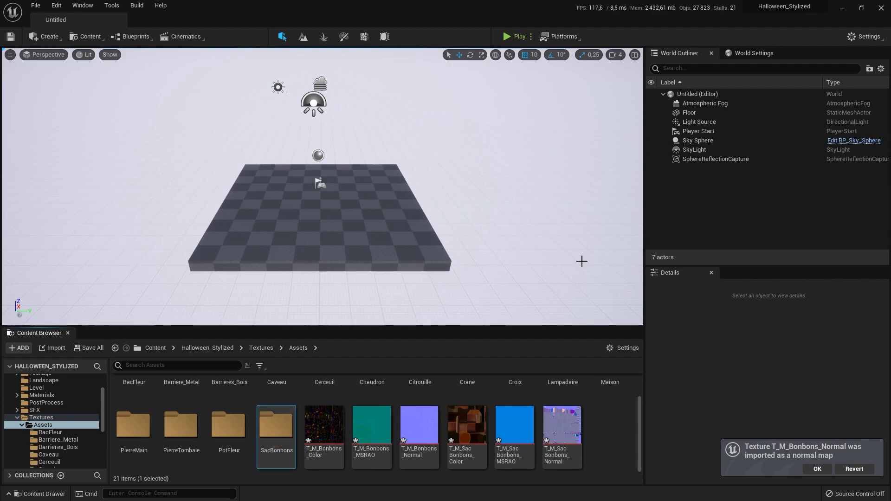
Move the T_M_Bonbons and T_M_SacBonbons Color, MSRAO and Normal textures into the SacBonbons folder
{"action": "left_click", "coordinate": [324, 425]}
{"action": "left_click_drag", "start_coordinate": [562, 425], "coordinate": [293, 437], "text": "shift"}
{"action": "left_click", "coordinate": [321, 447]}
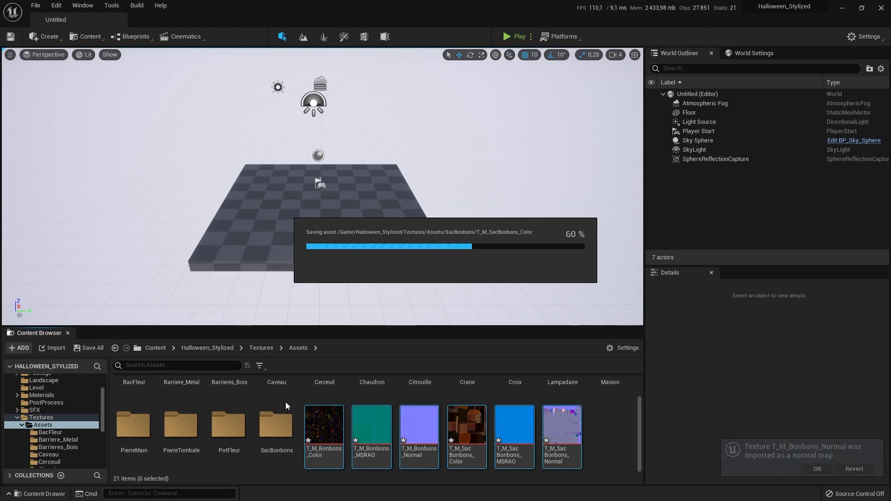
Import the T_M_Tombe Color, MSRAO and Normal textures from the Tombe export folder into Textures/Assets
{"action": "left_click", "coordinate": [60, 349]}
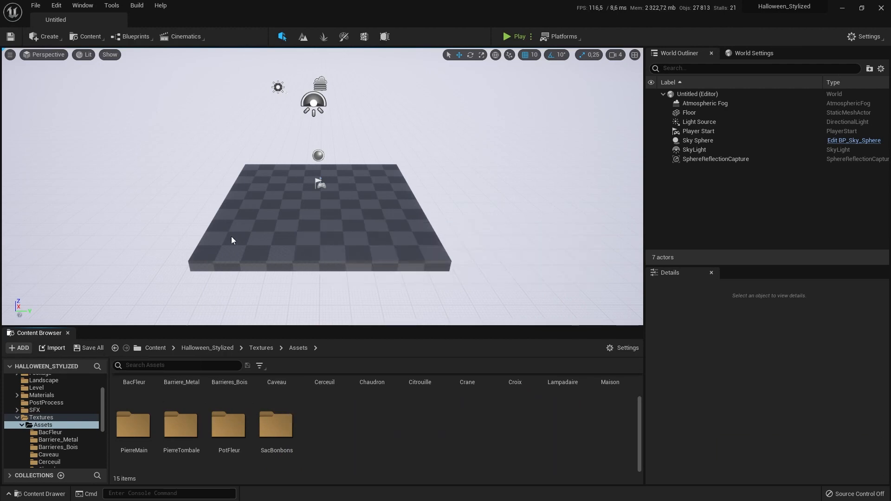
{"action": "left_click", "coordinate": [180, 25]}
{"action": "left_click", "coordinate": [193, 24]}
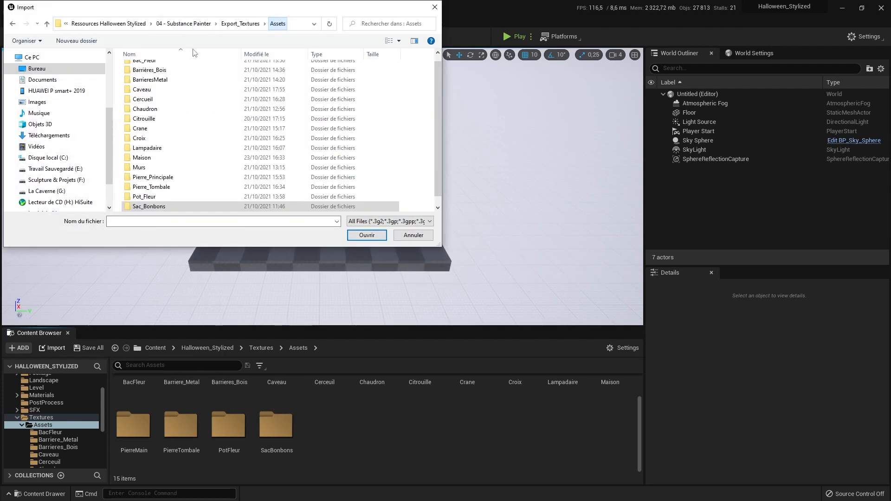
{"action": "double_click", "coordinate": [159, 203]}
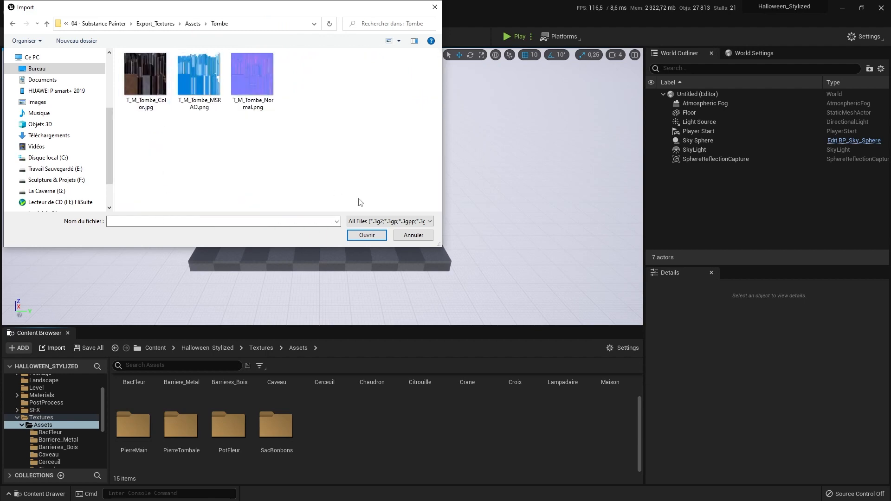
{"action": "left_click_drag", "start_coordinate": [342, 166], "coordinate": [121, 68]}
{"action": "left_click", "coordinate": [366, 235]}
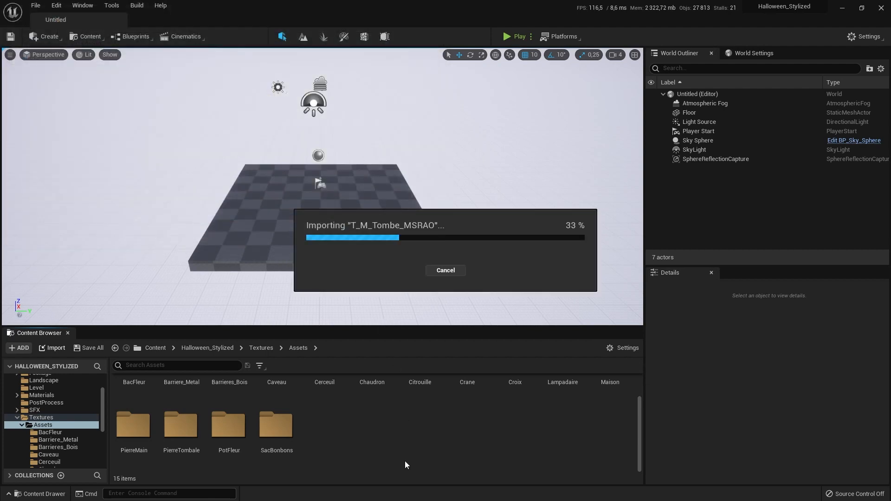
Create a folder named Tombe in Textures/Assets
{"action": "right_click", "coordinate": [472, 445]}
{"action": "left_click", "coordinate": [500, 173]}
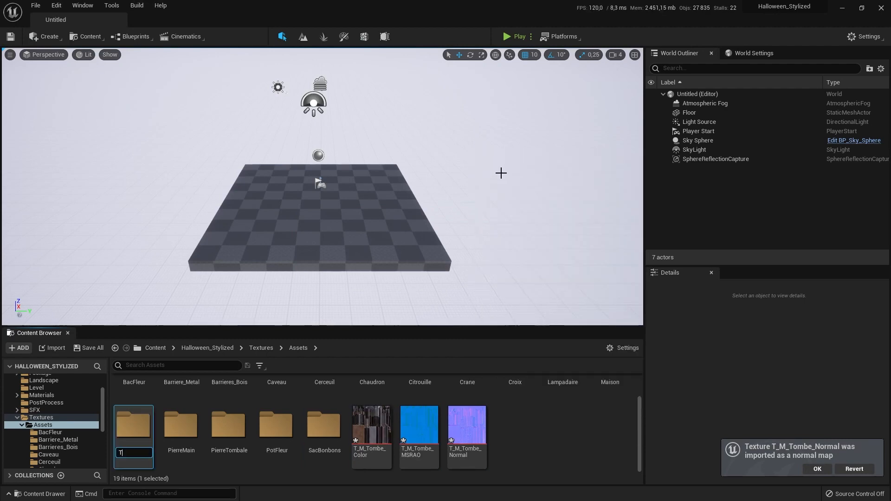
{"action": "type", "text": "Tombe"}
{"action": "key", "text": "Return"}
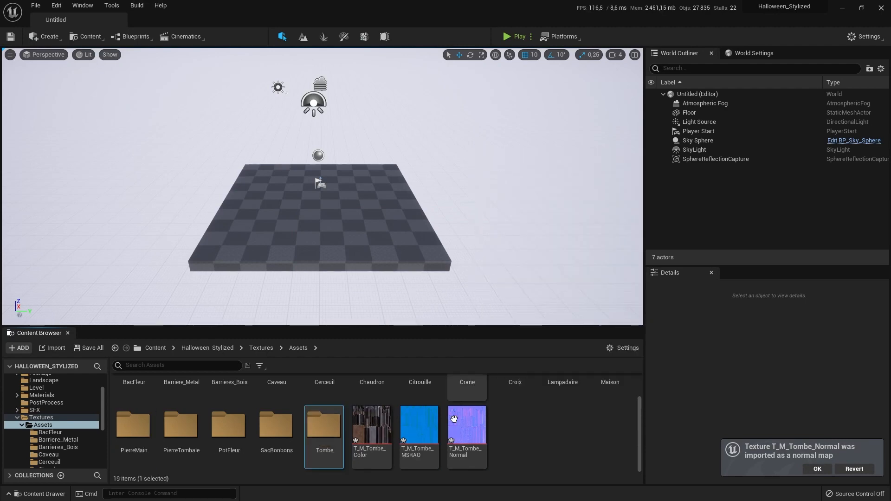
Move the T_M_Tombe Color, MSRAO and Normal textures into the Tombe folder
{"action": "left_click", "coordinate": [371, 425]}
{"action": "left_click", "coordinate": [467, 425], "text": "shift"}
{"action": "left_click_drag", "start_coordinate": [413, 437], "coordinate": [327, 427]}
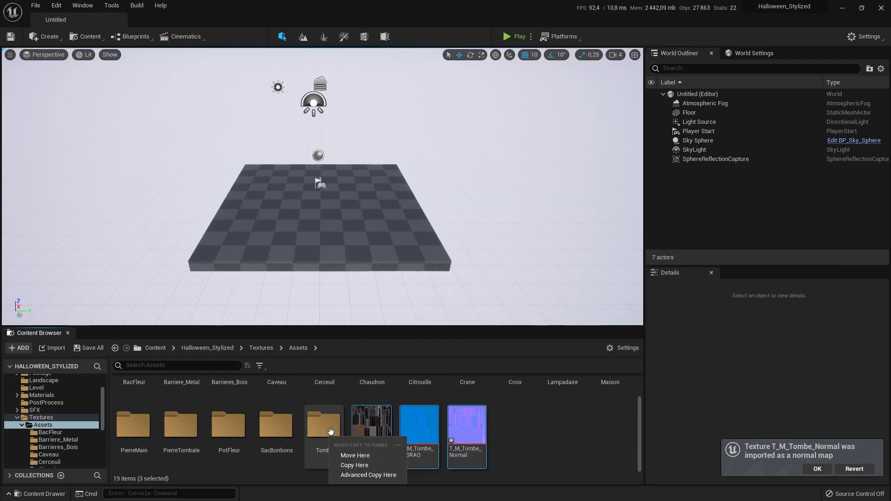
{"action": "left_click", "coordinate": [353, 456]}
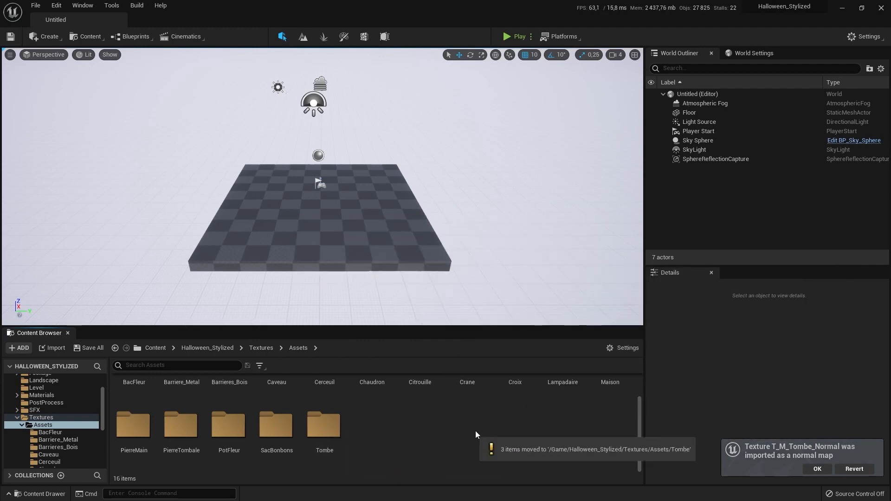
Create a folder named Tronc in Textures/Assets
{"action": "right_click", "coordinate": [413, 427]}
{"action": "left_click", "coordinate": [449, 157]}
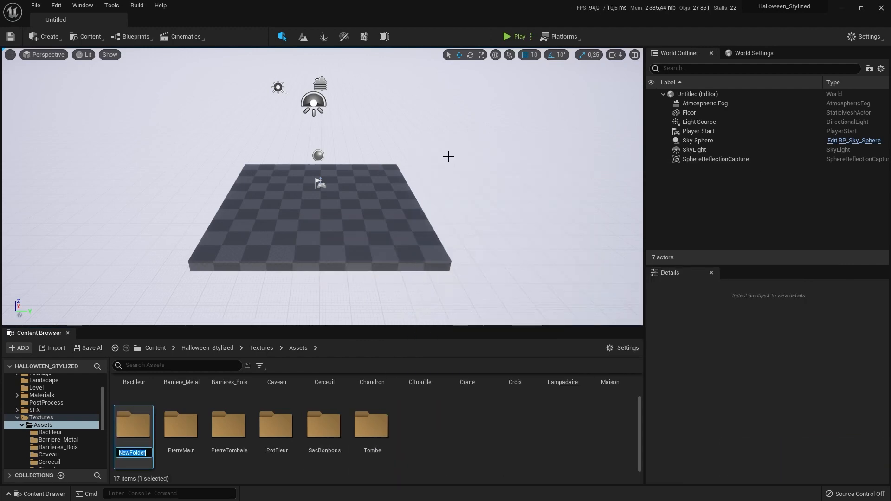
{"action": "type", "text": "Tronc"}
{"action": "key", "text": "Return"}
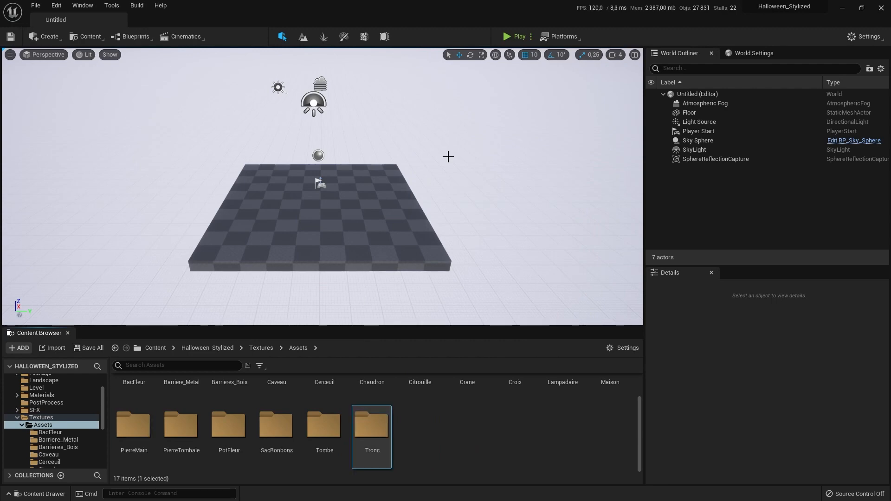
Create a folder named Fooliage in Textures/Assets
{"action": "right_click", "coordinate": [479, 424]}
{"action": "left_click", "coordinate": [513, 171]}
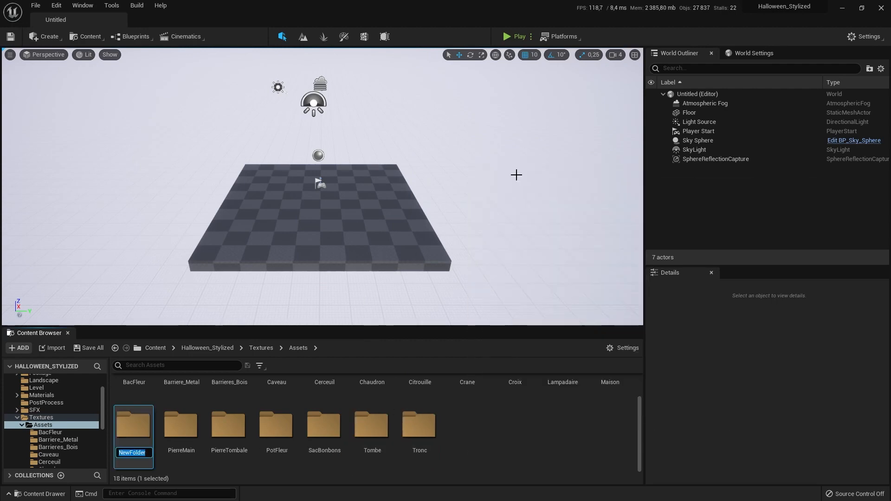
{"action": "type", "text": "Fooliage"}
{"action": "key", "text": "Return"}
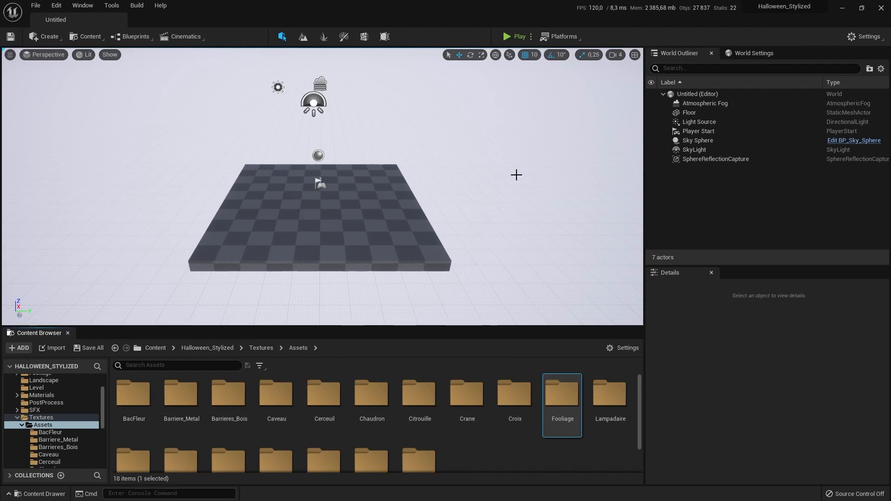
Create a folder named Fronds in Textures/Assets
{"action": "right_click", "coordinate": [530, 464]}
{"action": "left_click", "coordinate": [565, 196]}
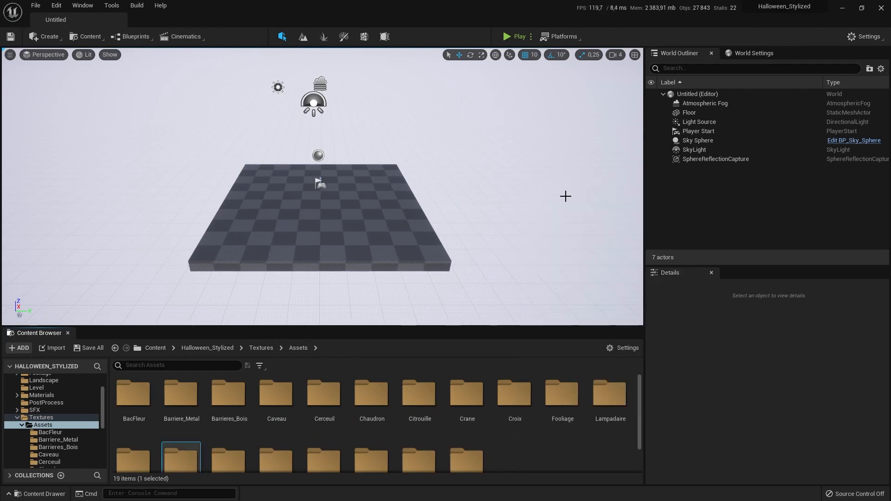
{"action": "type", "text": "Fronds"}
{"action": "key", "text": "Return"}
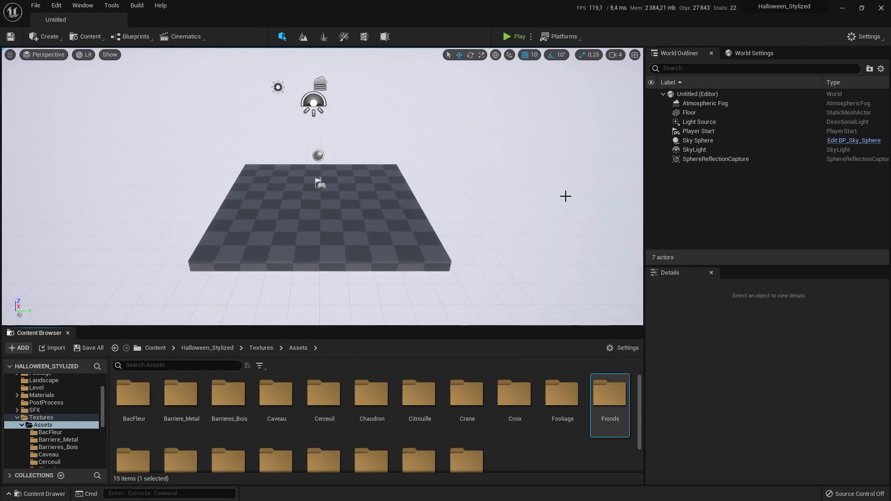
Open the Fooliage folder and start an import, browsing to the Ressources Halloween Stylized directory
{"action": "double_click", "coordinate": [564, 399]}
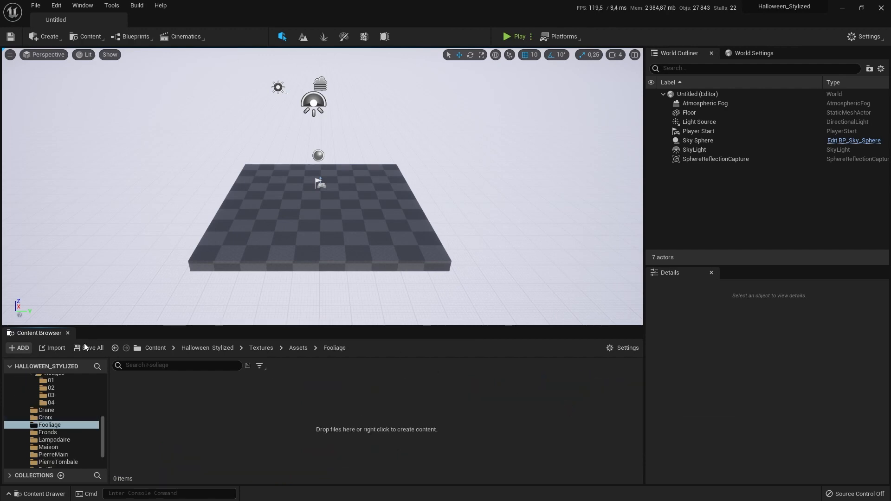
{"action": "left_click", "coordinate": [53, 347]}
{"action": "left_click", "coordinate": [113, 24]}
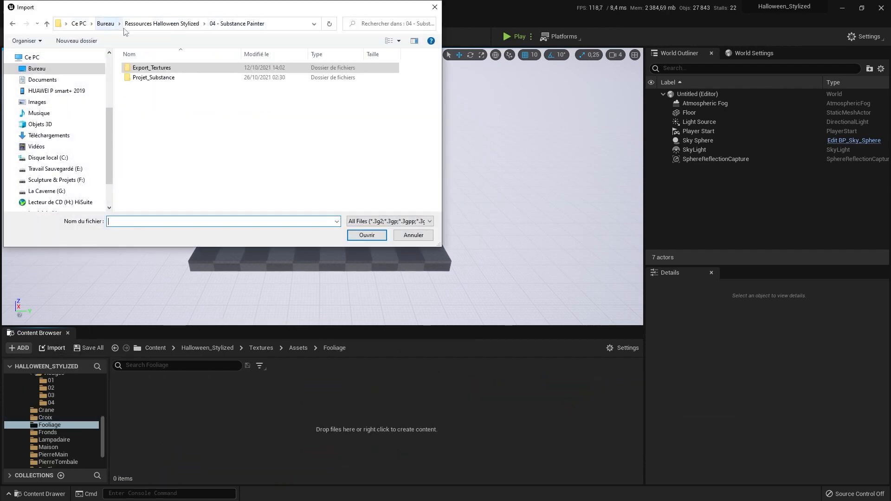
{"action": "left_click", "coordinate": [179, 26]}
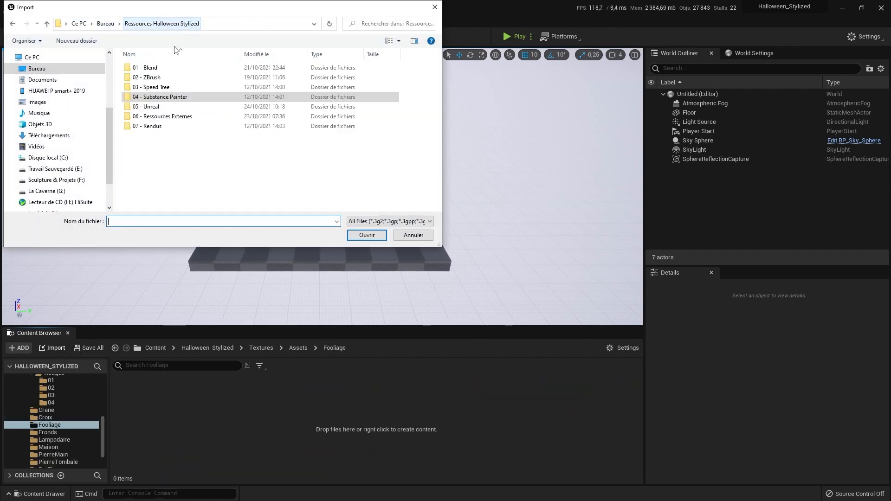
{"action": "double_click", "coordinate": [158, 87]}
{"action": "double_click", "coordinate": [141, 68]}
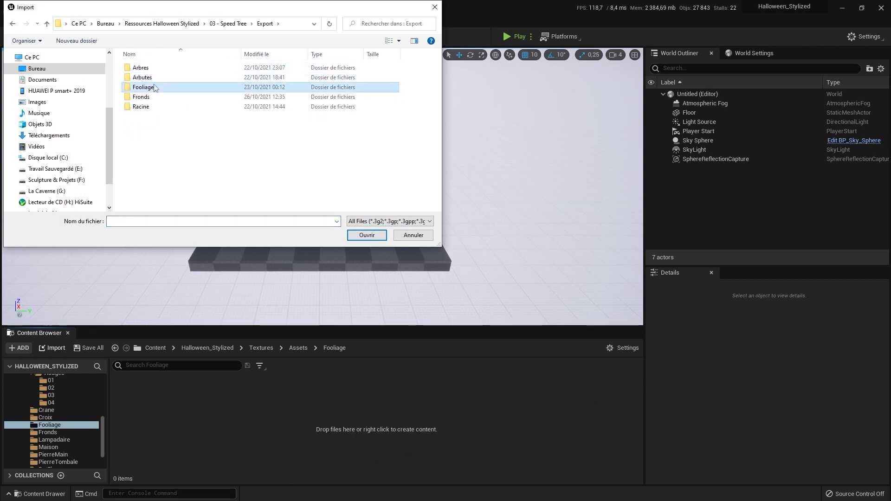
{"action": "double_click", "coordinate": [164, 87]}
{"action": "double_click", "coordinate": [147, 77]}
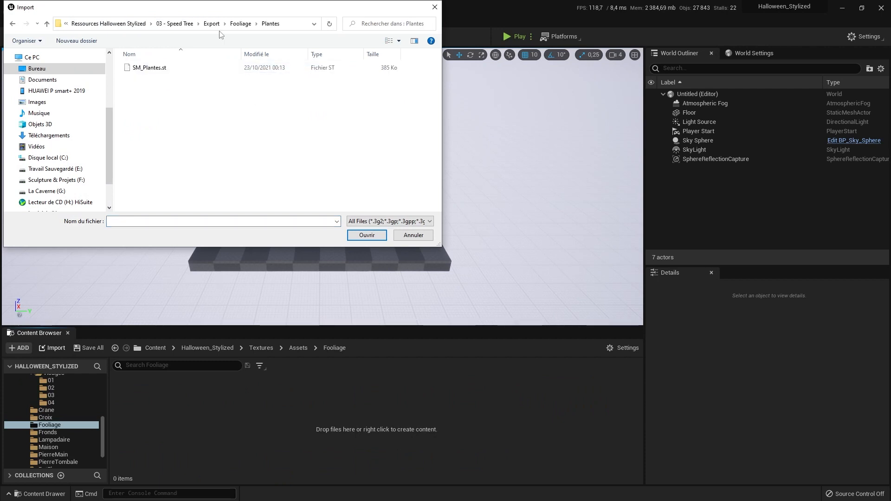
{"action": "left_click", "coordinate": [176, 23]}
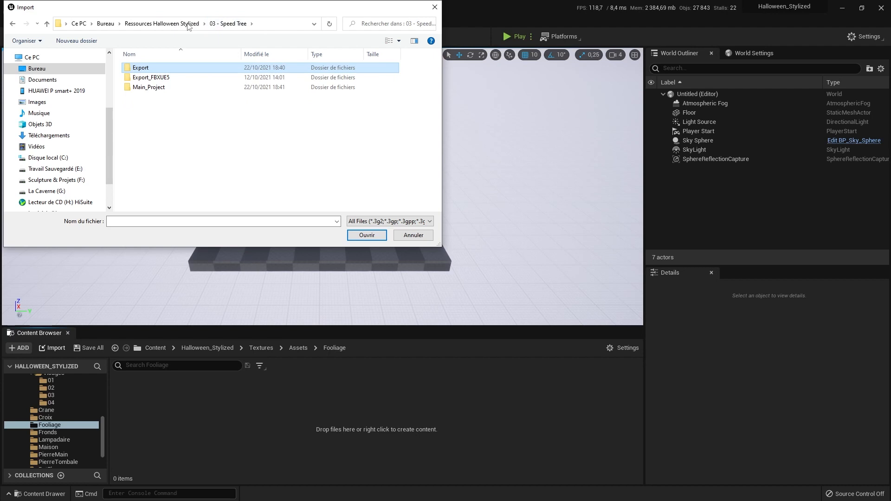
{"action": "left_click", "coordinate": [188, 24]}
Import T_DefaultMaterial_Color.jpg, T_DefaultMaterial_MSRAO.png and T_DefaultMaterial_Normal.png from 04 - Substance Painter/Export_Textures/Atlas into the Fooliage folder
{"action": "double_click", "coordinate": [150, 97]}
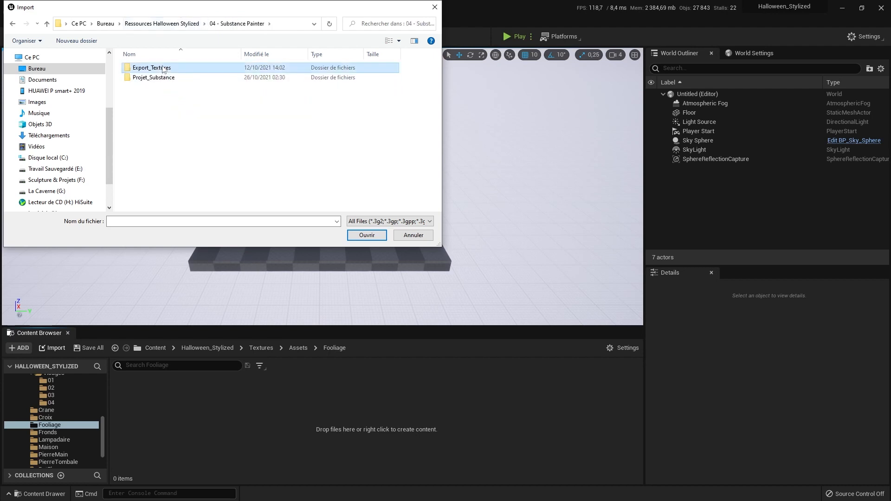
{"action": "double_click", "coordinate": [163, 68]}
{"action": "double_click", "coordinate": [165, 77]}
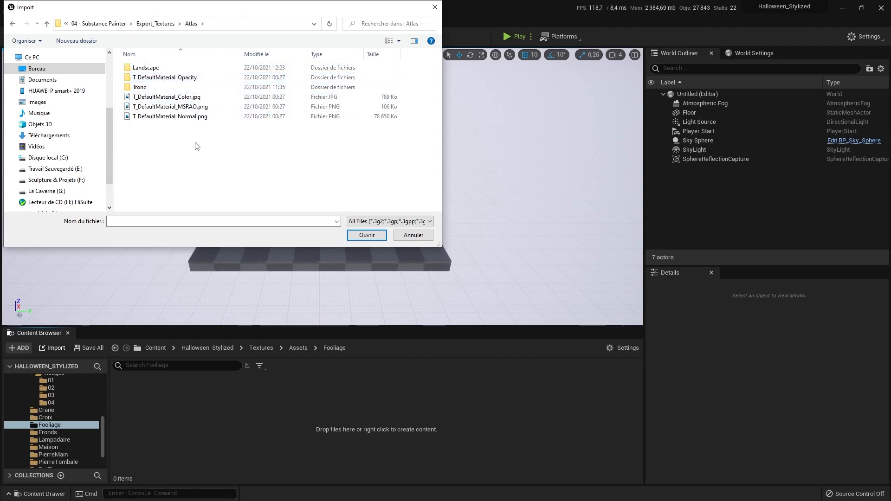
{"action": "left_click_drag", "start_coordinate": [176, 133], "coordinate": [179, 98]}
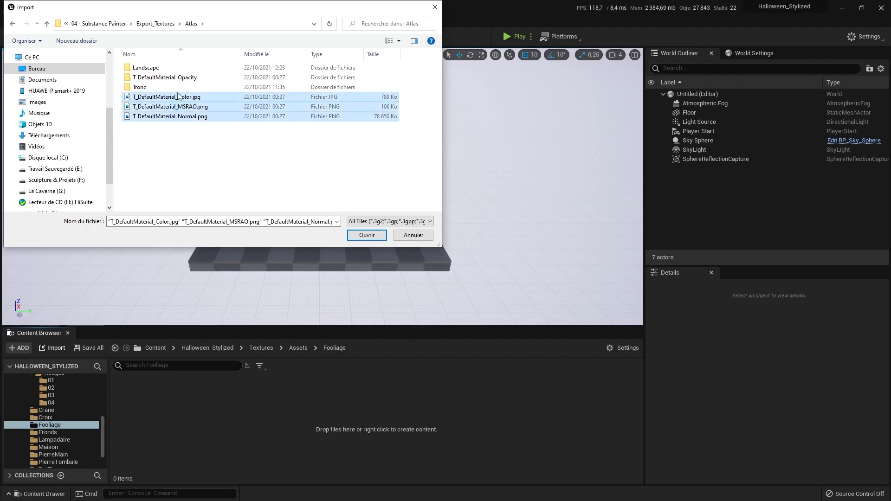
{"action": "left_click", "coordinate": [368, 235]}
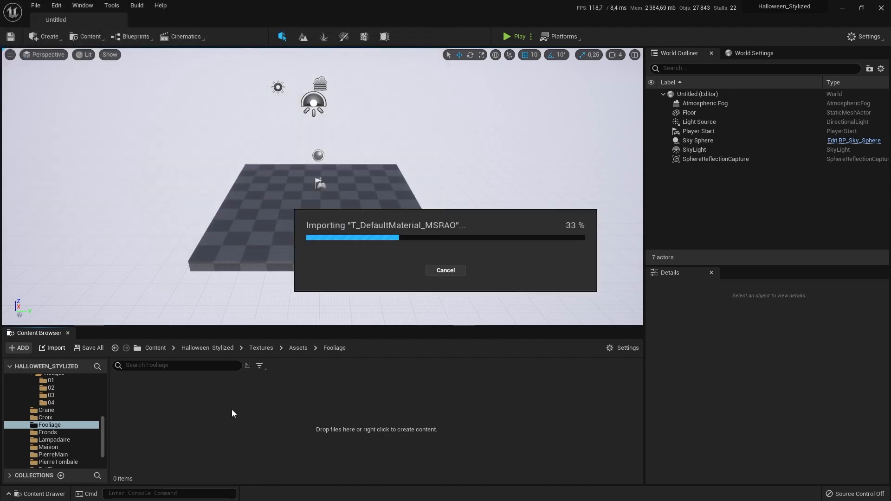
Import Alpha.png from the Atlas export's T_DefaultMaterial_Opacity folder into the Fooliage folder
{"action": "left_click", "coordinate": [55, 349]}
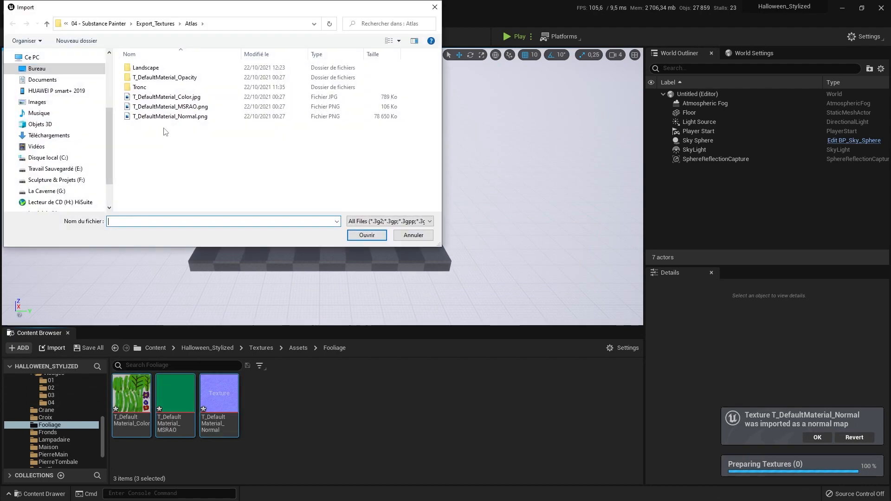
{"action": "double_click", "coordinate": [180, 76]}
{"action": "double_click", "coordinate": [163, 85]}
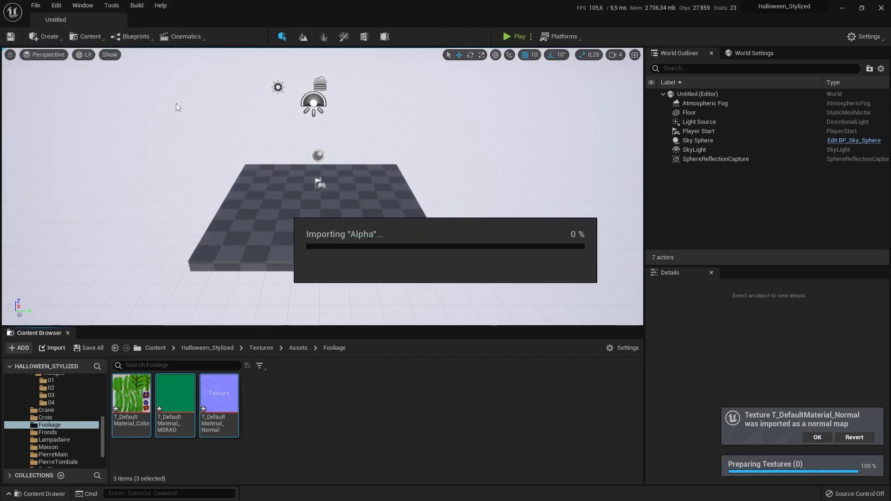
Open the Fronds folder in Textures/Assets and start an import, browsing to 03 - Speed Tree/Export/Fronds
{"action": "left_click", "coordinate": [298, 348]}
{"action": "double_click", "coordinate": [604, 400]}
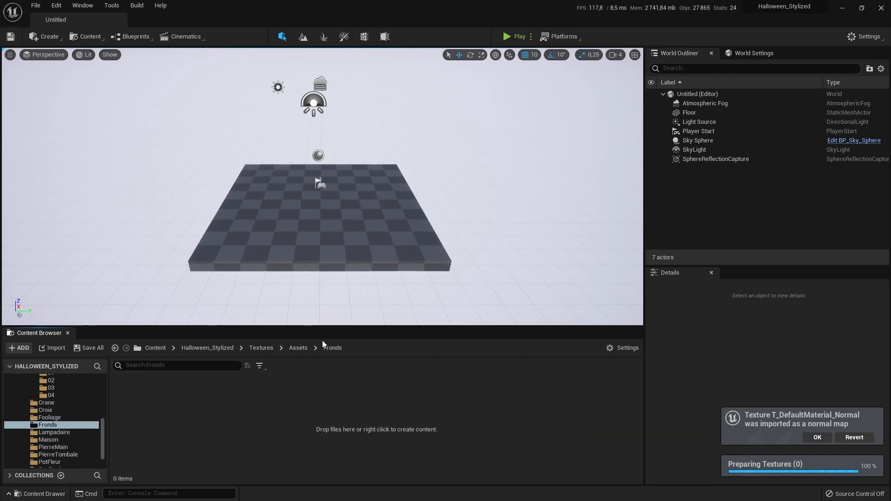
{"action": "left_click", "coordinate": [56, 348]}
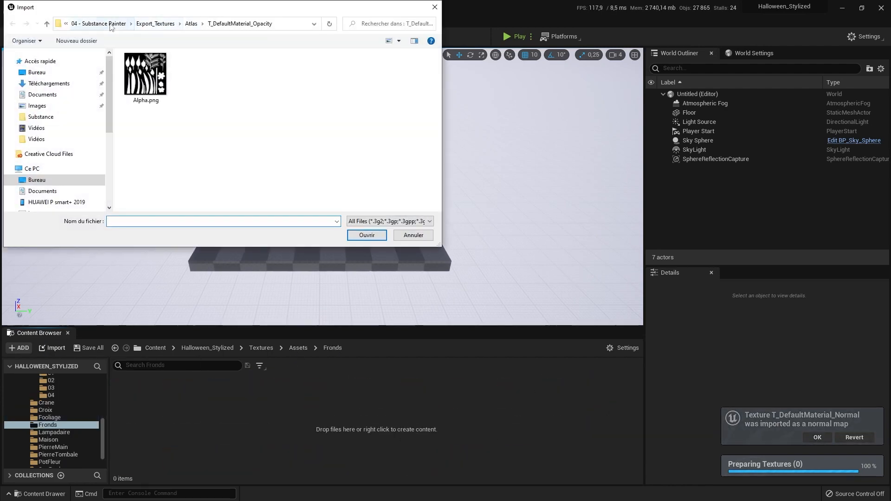
{"action": "left_click", "coordinate": [169, 26]}
{"action": "left_click", "coordinate": [169, 24]}
{"action": "double_click", "coordinate": [148, 87]}
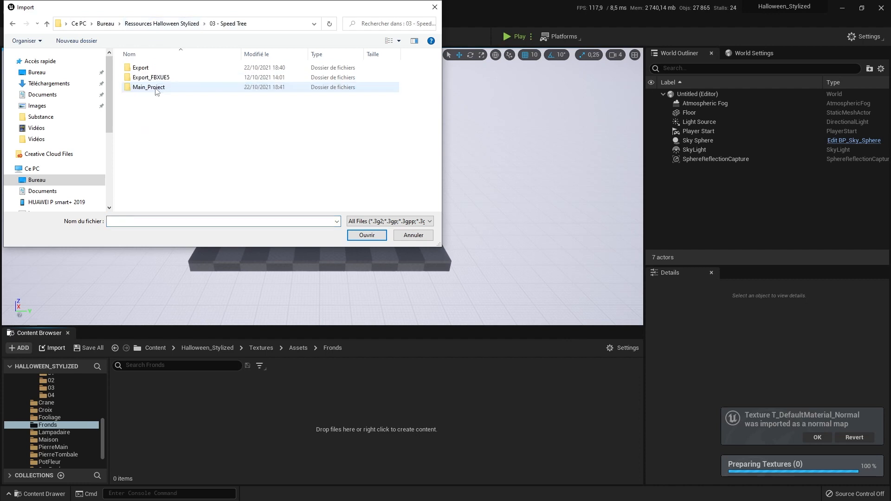
{"action": "double_click", "coordinate": [147, 69]}
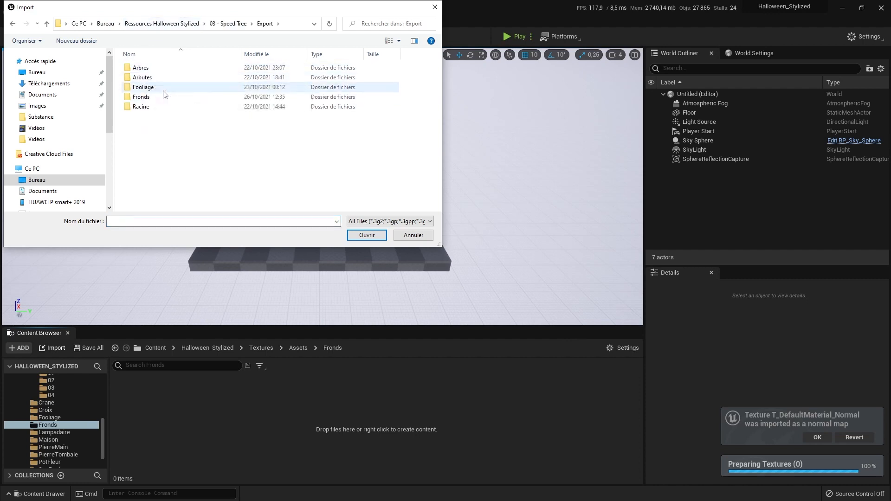
{"action": "double_click", "coordinate": [141, 97]}
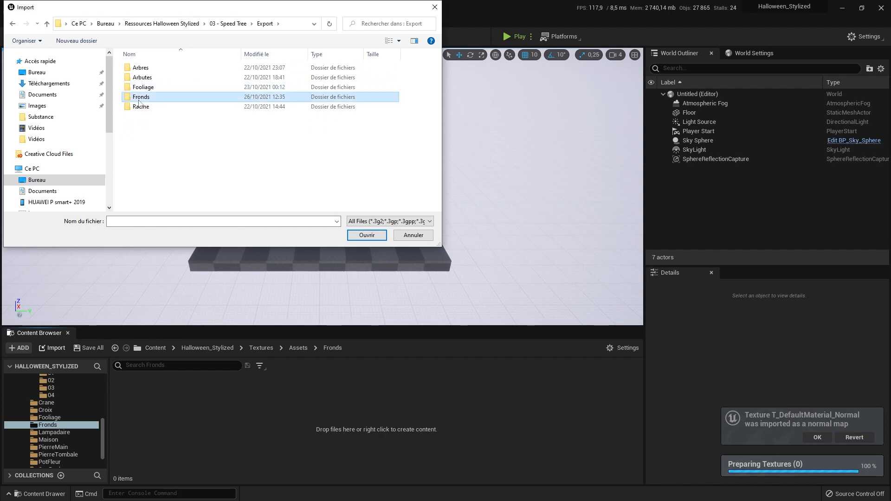
Delete the SubsurfaceAmount PNGs of T_ArbusteFrond01, T_ArbusteFrond02 and T_ArbusteFrond03 from the Fronds export folder
{"action": "left_click", "coordinate": [153, 81]}
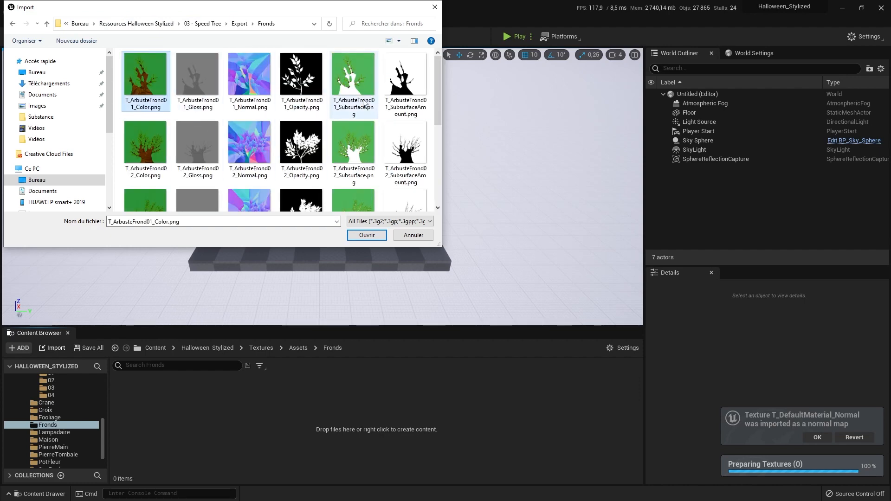
{"action": "scroll", "coordinate": [364, 103], "scroll_direction": "down", "scroll_amount": 1}
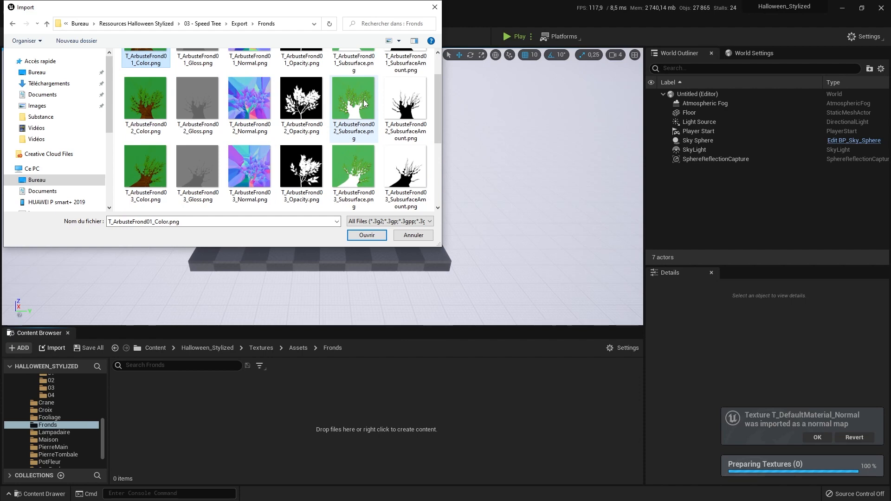
{"action": "scroll", "coordinate": [364, 103], "scroll_direction": "up", "scroll_amount": 1}
{"action": "left_click", "coordinate": [399, 88]}
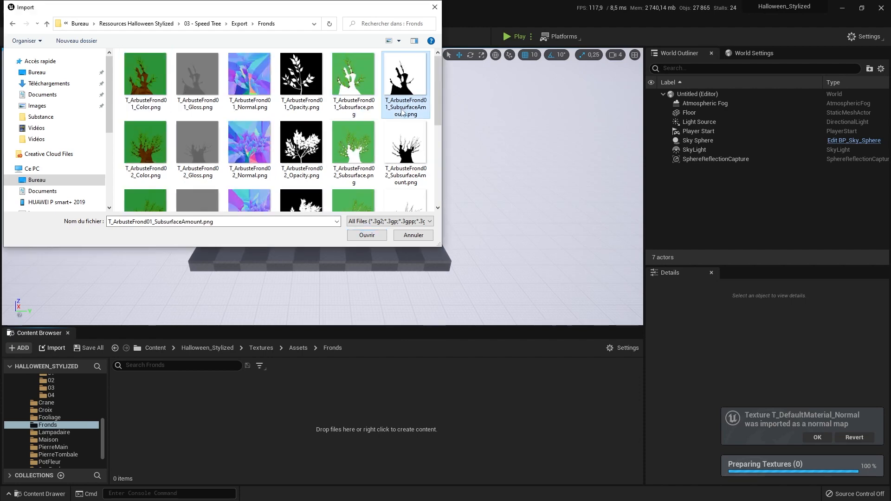
{"action": "key", "text": "Delete"}
{"action": "left_click", "coordinate": [357, 142]}
{"action": "key", "text": "Delete"}
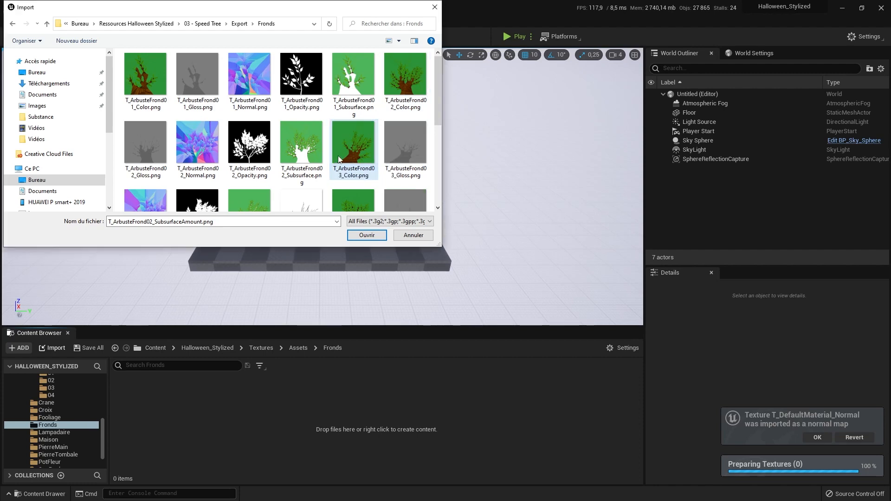
{"action": "scroll", "coordinate": [305, 157], "scroll_direction": "down", "scroll_amount": 1}
{"action": "left_click", "coordinate": [305, 157]}
{"action": "key", "text": "Delete"}
Delete the SubsurfaceAmount PNGs of T_ArbusteFrond04 and T_ArbusteFrond05, and import all remaining frond textures into the Fronds folder
{"action": "scroll", "coordinate": [305, 158], "scroll_direction": "down", "scroll_amount": 2}
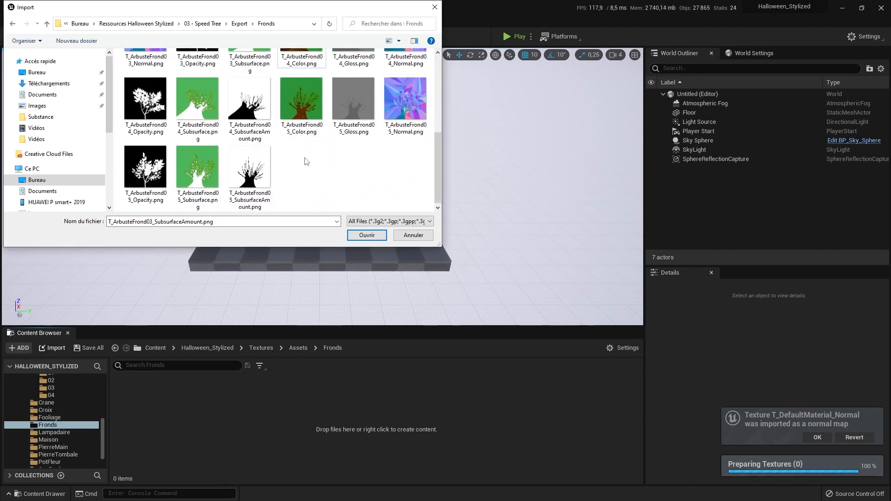
{"action": "left_click", "coordinate": [262, 124]}
{"action": "key", "text": "Delete"}
{"action": "left_click", "coordinate": [195, 180]}
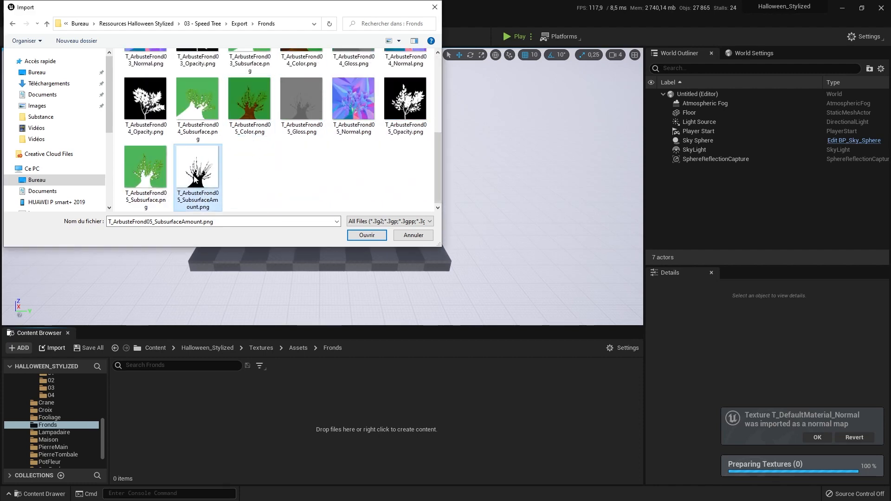
{"action": "key", "text": "Delete"}
{"action": "key", "text": "ctrl+a"}
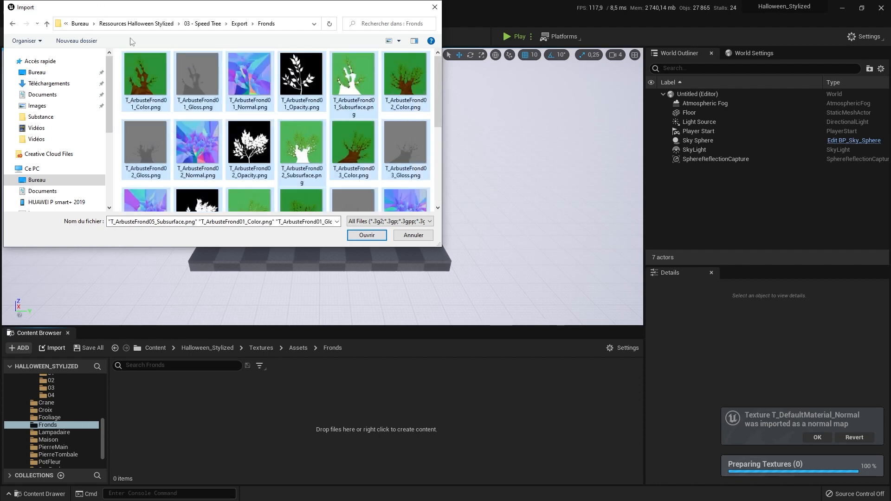
{"action": "left_click", "coordinate": [367, 235]}
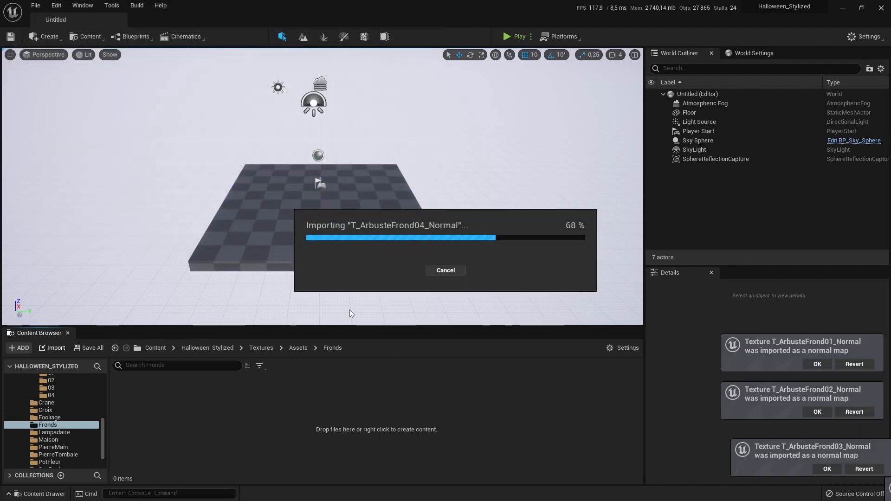
Open the Tronc folder in Textures/Assets and start an import, browsing to 04 - Substance Painter/Export_Textures/Atlas/Tronc
{"action": "left_click", "coordinate": [300, 348]}
{"action": "scroll", "coordinate": [528, 442], "scroll_direction": "down", "scroll_amount": 2}
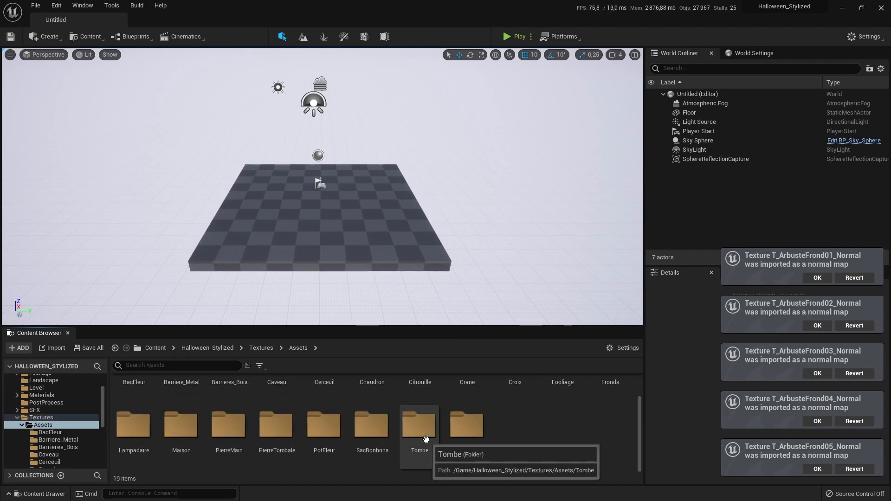
{"action": "double_click", "coordinate": [452, 429]}
{"action": "left_click", "coordinate": [54, 348]}
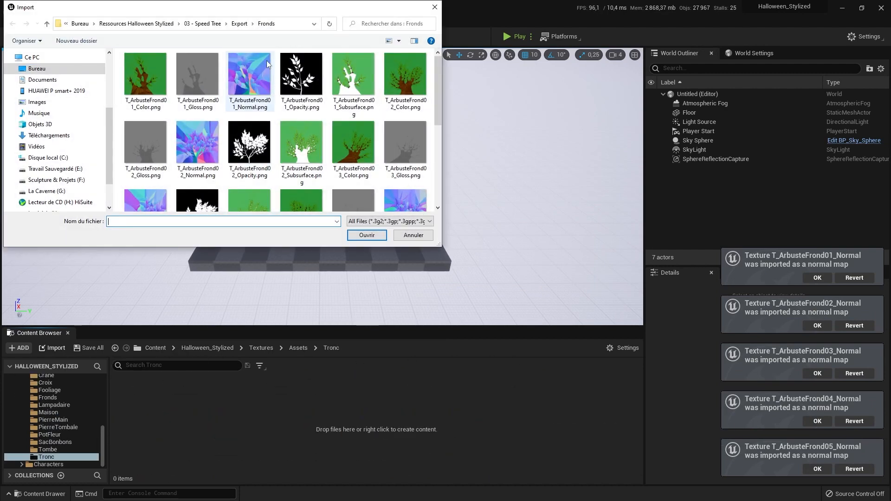
{"action": "left_click", "coordinate": [238, 23]}
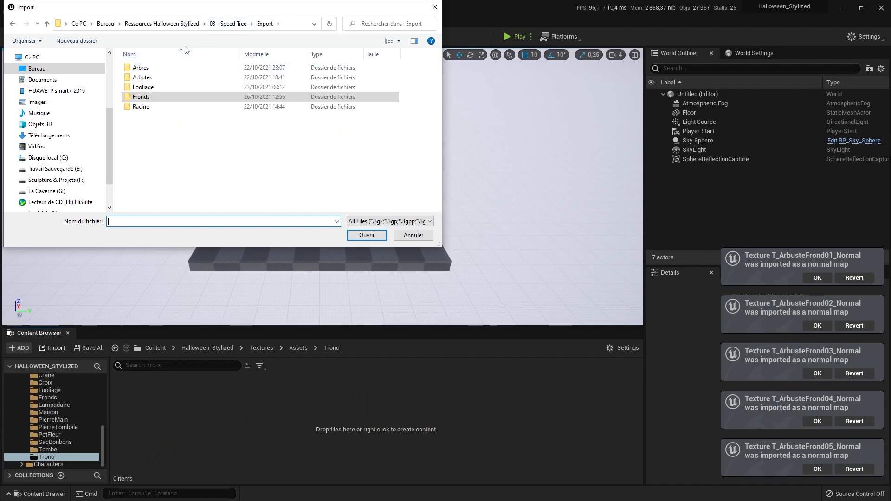
{"action": "left_click", "coordinate": [232, 25]}
{"action": "left_click", "coordinate": [180, 25]}
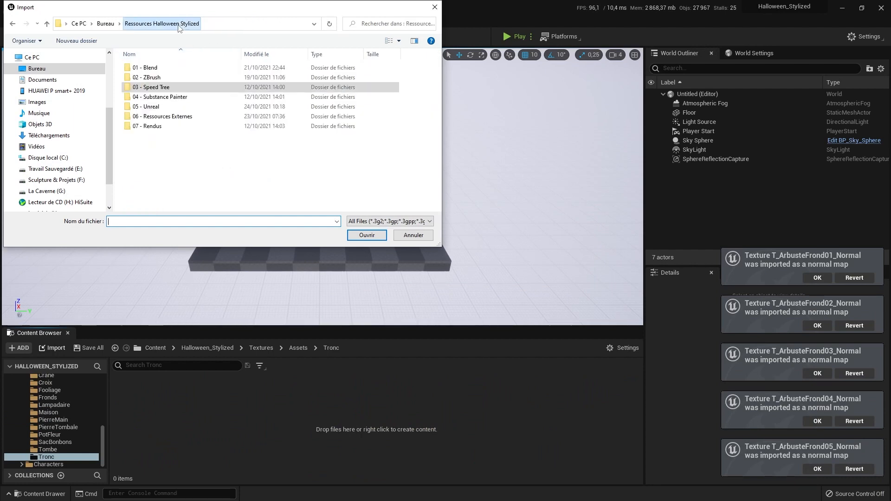
{"action": "double_click", "coordinate": [159, 96]}
{"action": "double_click", "coordinate": [158, 68]}
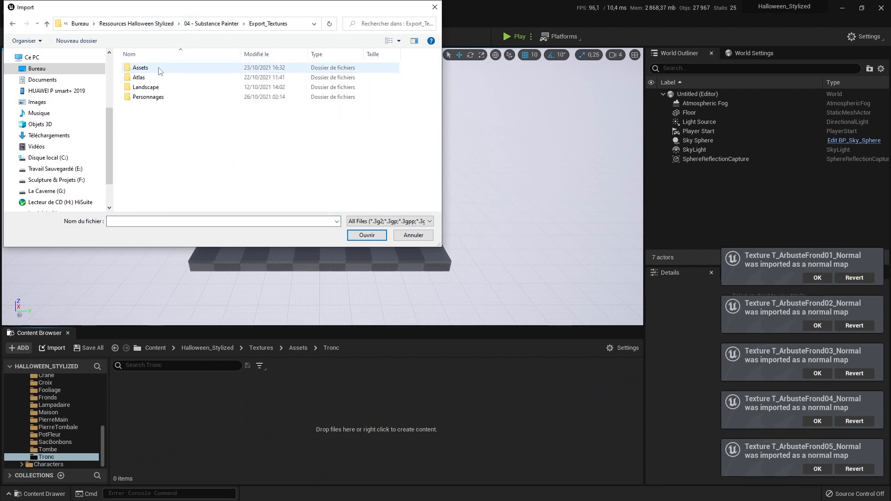
{"action": "double_click", "coordinate": [150, 78]}
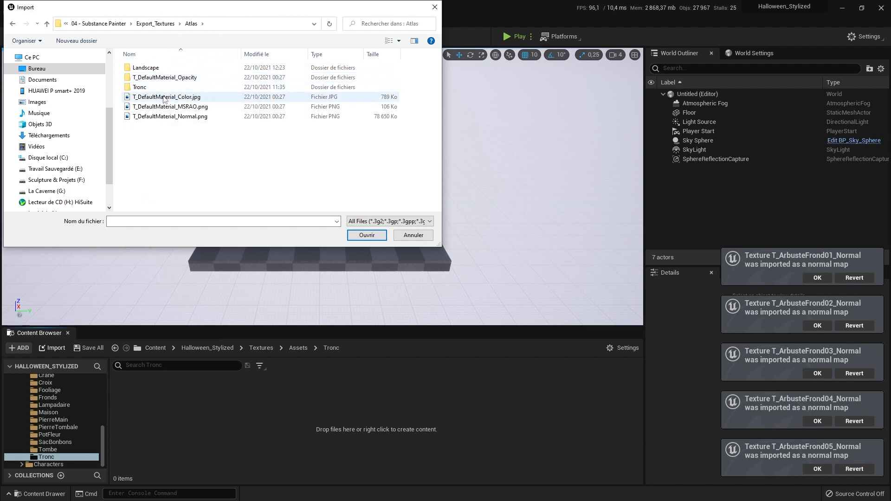
{"action": "double_click", "coordinate": [139, 87]}
Import the trunk's T_DefaultMaterial_Color.jpg, T_DefaultMaterial_MSRAO.png and T_DefaultMaterial_Normal.png into the Tronc folder
{"action": "left_click_drag", "start_coordinate": [396, 138], "coordinate": [196, 81]}
{"action": "left_click", "coordinate": [211, 81]}
{"action": "left_click", "coordinate": [308, 79], "text": "ctrl"}
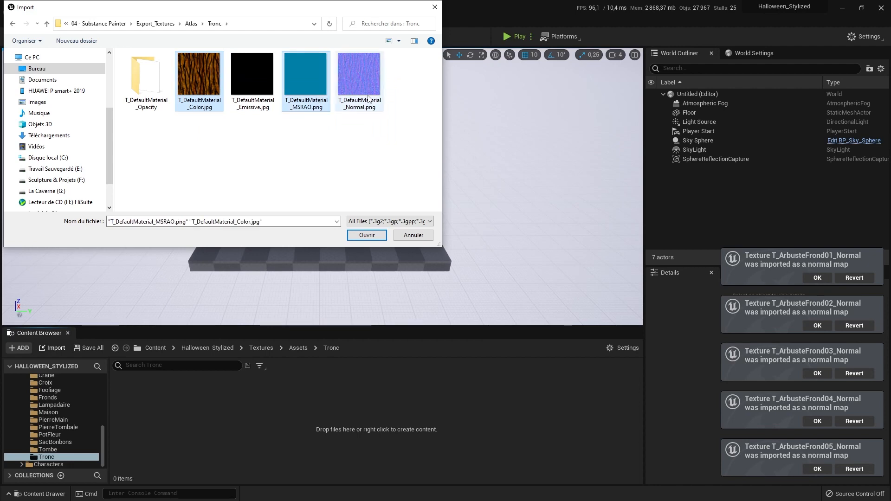
{"action": "left_click", "coordinate": [359, 79], "text": "ctrl"}
{"action": "left_click", "coordinate": [366, 235]}
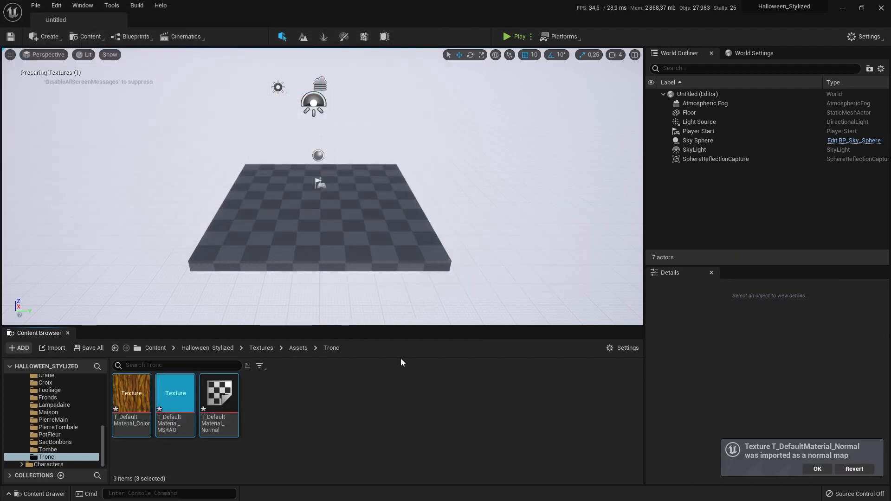
Create a new folder named Landscape inside the Textures folder
{"action": "scroll", "coordinate": [63, 437], "scroll_direction": "up", "scroll_amount": 5}
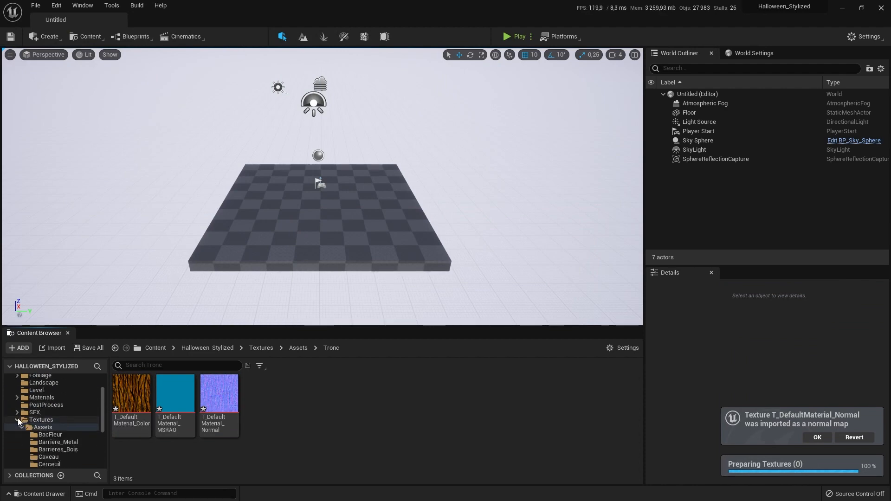
{"action": "left_click", "coordinate": [23, 419]}
{"action": "left_click", "coordinate": [22, 427]}
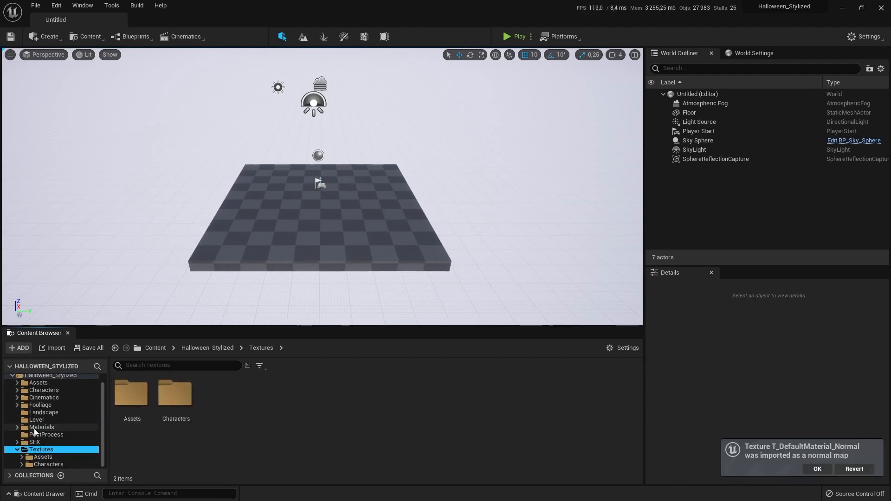
{"action": "right_click", "coordinate": [211, 416]}
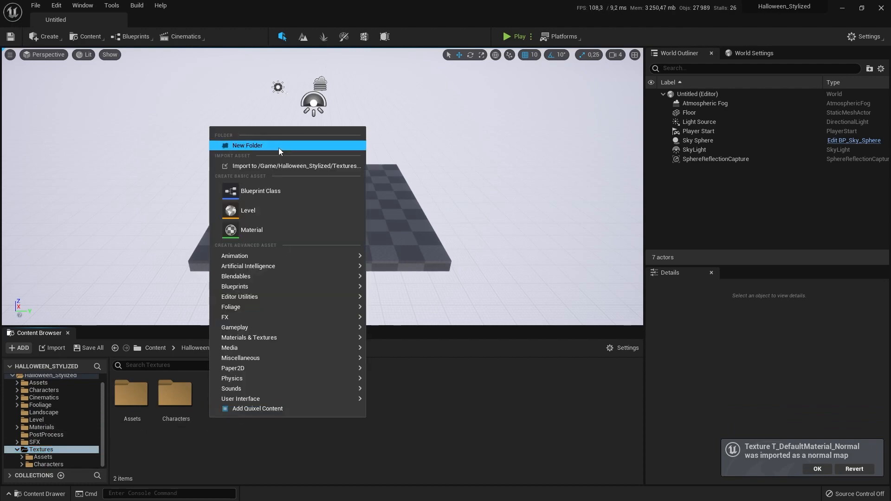
{"action": "left_click", "coordinate": [278, 145]}
{"action": "type", "text": "Land"}
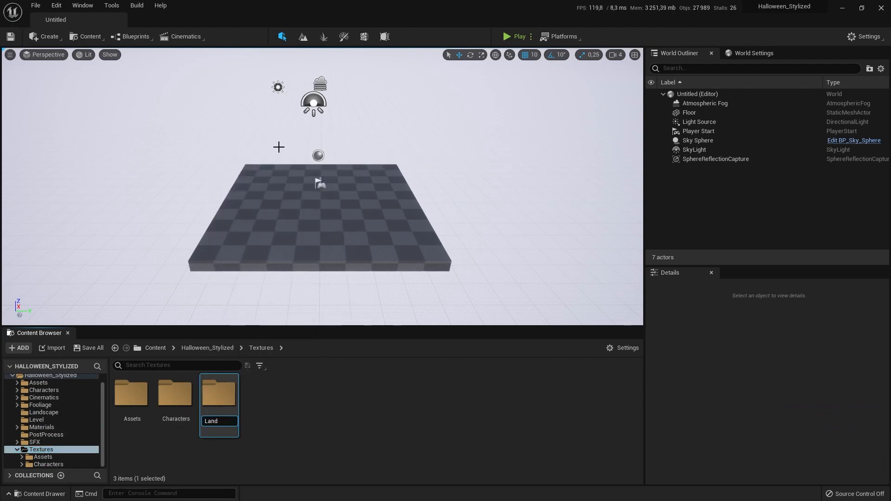
{"action": "type", "text": "scape"}
{"action": "key", "text": "Return"}
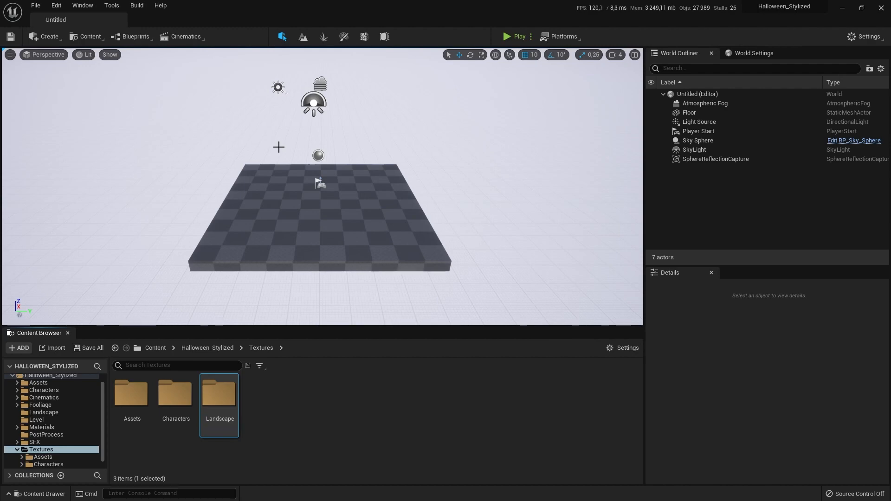
Open Textures/Landscape and start an import, browsing to Export_Textures/Atlas/Landscape/Herbe
{"action": "double_click", "coordinate": [219, 394]}
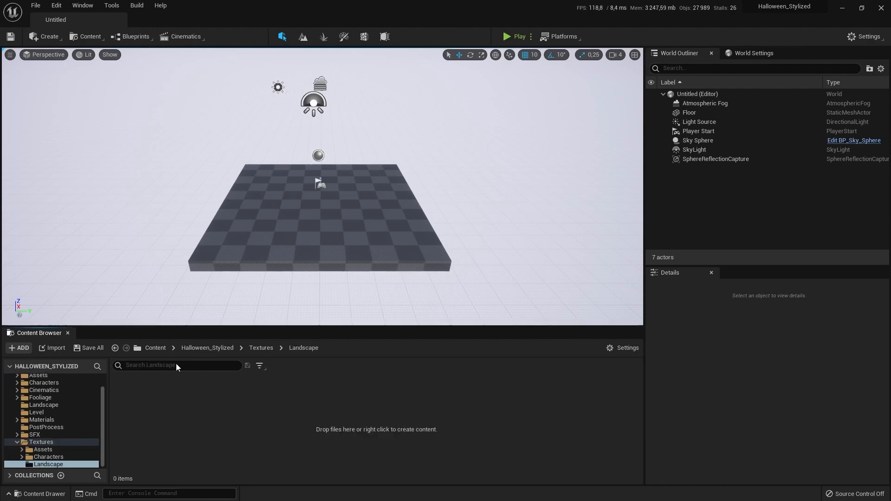
{"action": "left_click", "coordinate": [52, 348]}
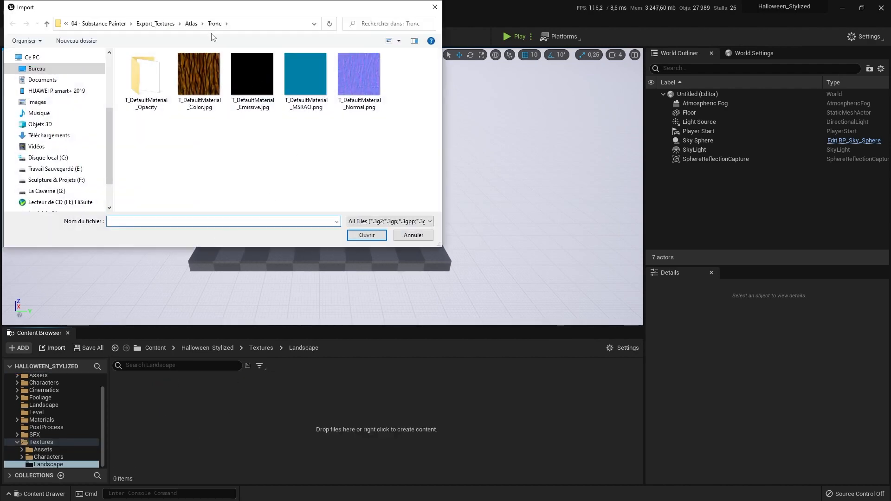
{"action": "left_click", "coordinate": [192, 24]}
{"action": "left_click", "coordinate": [157, 23]}
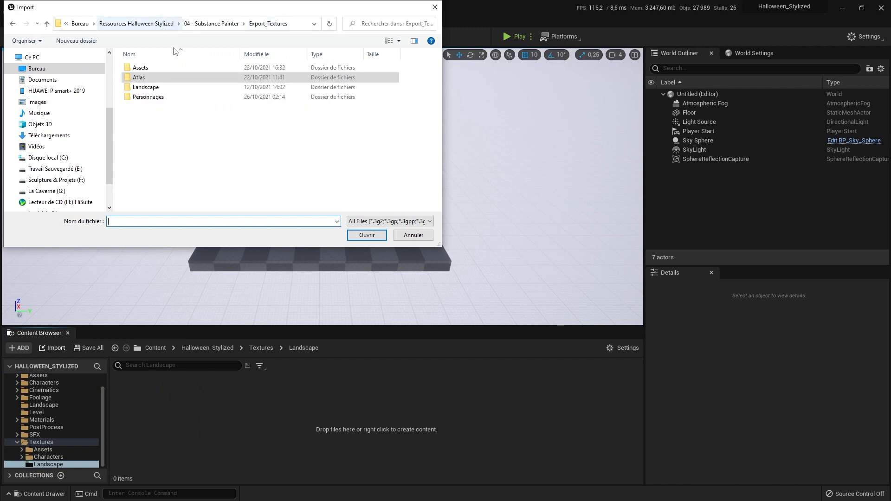
{"action": "double_click", "coordinate": [144, 87]}
{"action": "left_click", "coordinate": [165, 24]}
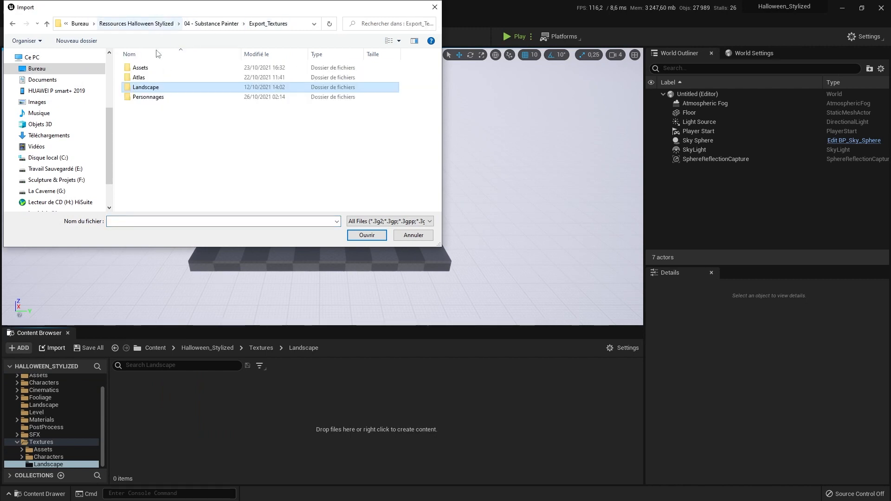
{"action": "double_click", "coordinate": [155, 77]}
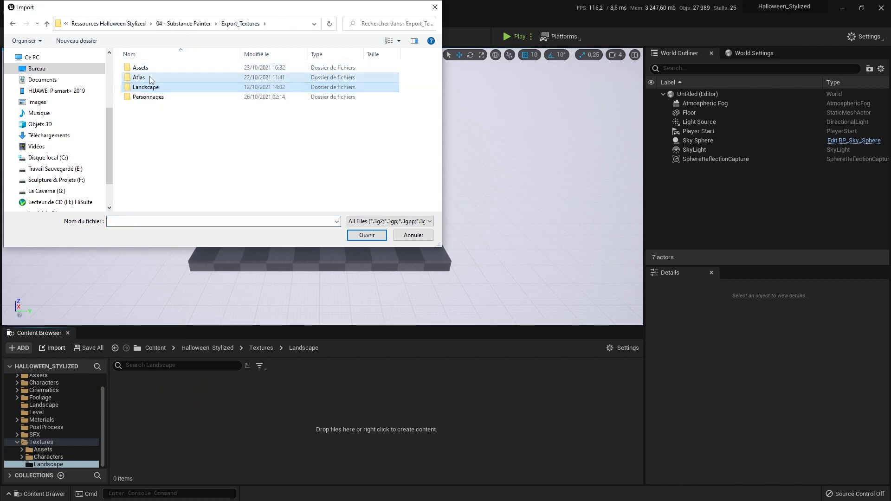
{"action": "double_click", "coordinate": [156, 68]}
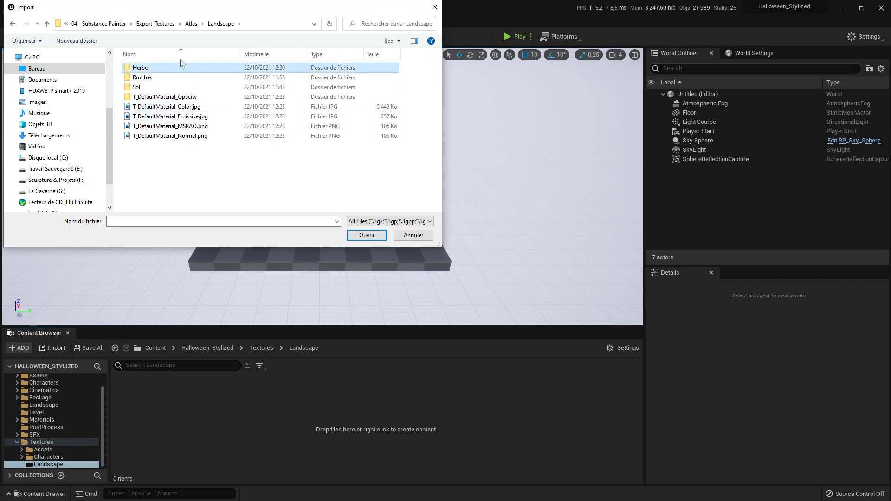
{"action": "double_click", "coordinate": [179, 67]}
Import the grass T_DefaultMaterial_Color.jpg, T_DefaultMaterial_MSRAO.png and T_DefaultMaterial_Normal.png into the Landscape folder
{"action": "left_click", "coordinate": [193, 79]}
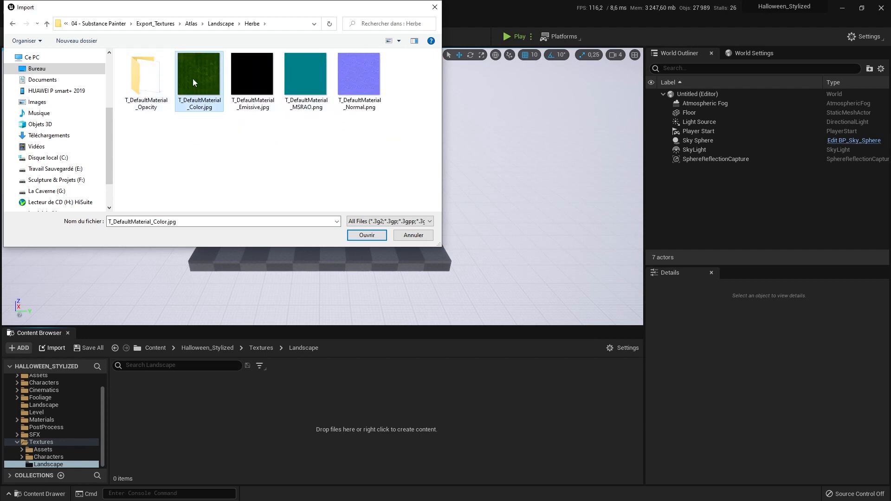
{"action": "left_click", "coordinate": [310, 94], "text": "ctrl"}
{"action": "left_click", "coordinate": [363, 86], "text": "ctrl"}
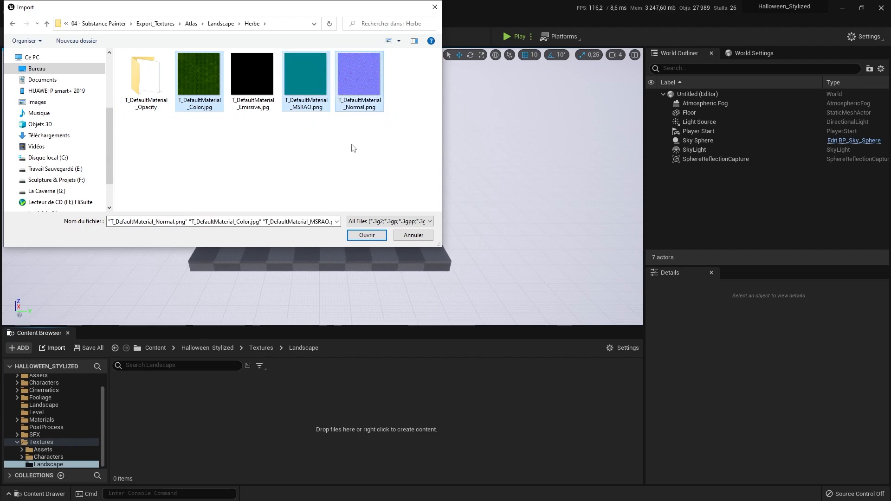
{"action": "left_click", "coordinate": [367, 235]}
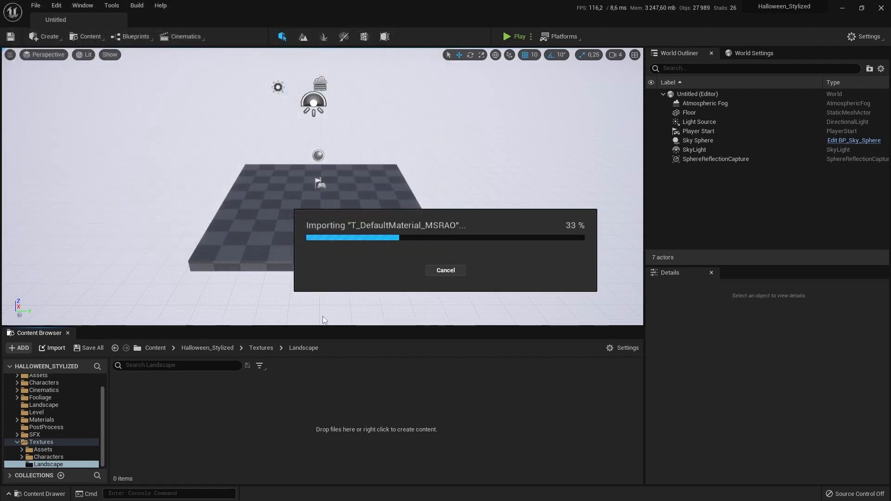
Create a subfolder named Herbe inside Textures/Landscape
{"action": "right_click", "coordinate": [282, 413]}
{"action": "left_click", "coordinate": [336, 149]}
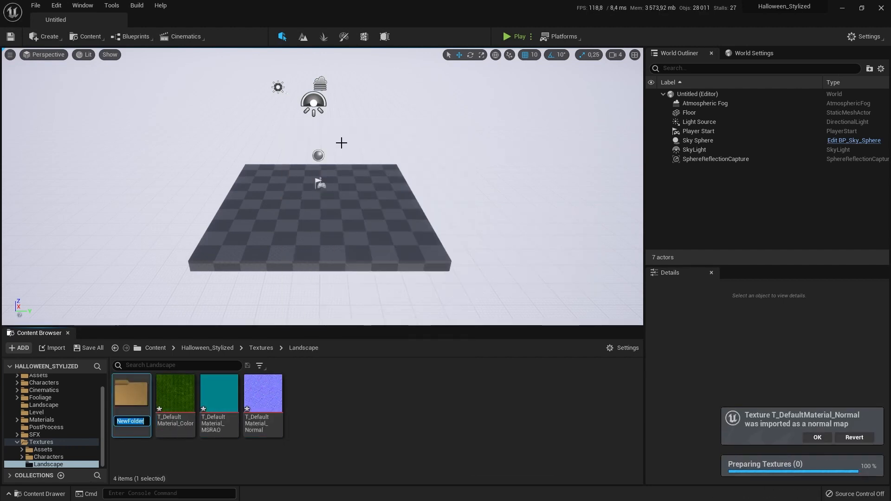
{"action": "type", "text": "Herbe"}
{"action": "key", "text": "Return"}
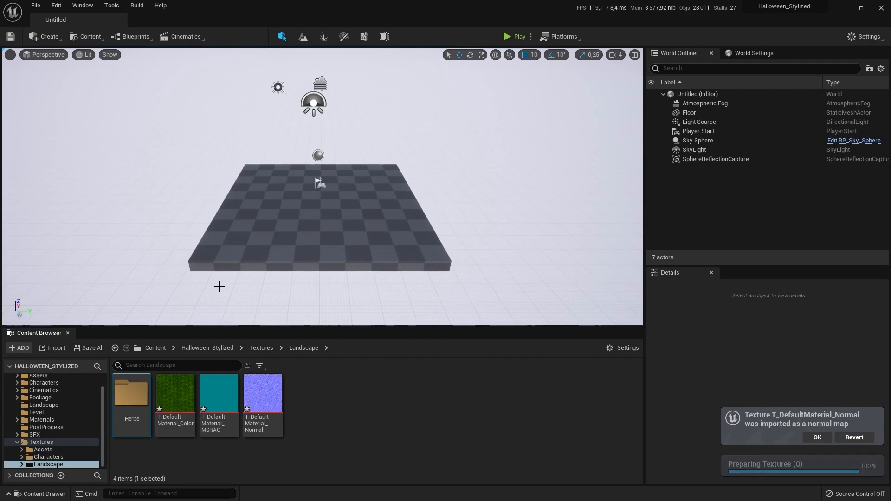
Move the imported Color, MSRAO and Normal grass textures into the Herbe folder
{"action": "left_click", "coordinate": [176, 395]}
{"action": "left_click", "coordinate": [263, 394], "text": "shift"}
{"action": "left_click_drag", "start_coordinate": [263, 395], "coordinate": [129, 407]}
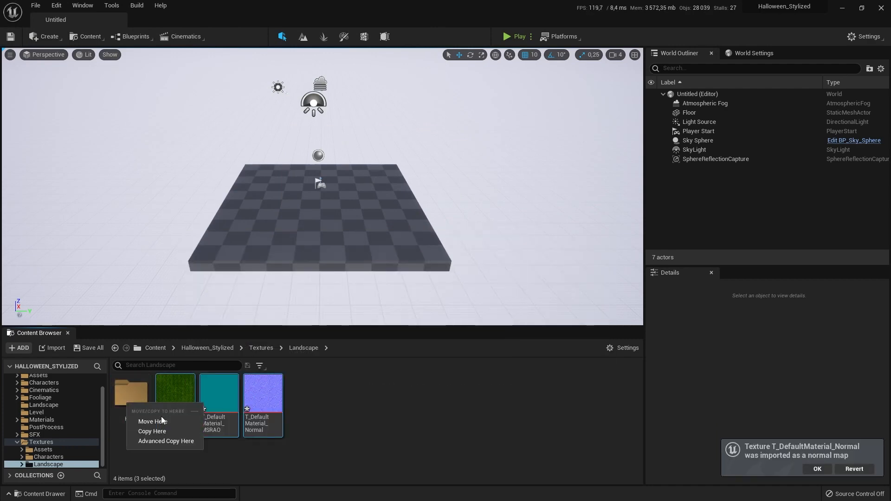
{"action": "left_click", "coordinate": [152, 421]}
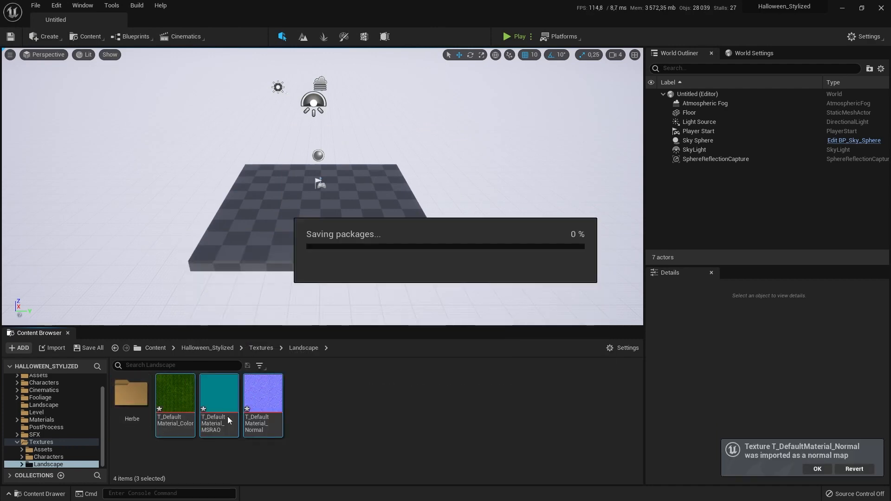
Import the rock BaseColor, Normal and OcclusionRoughnessMetallic PNG textures from Atlas/Landscape/Rroches into Textures/Landscape
{"action": "left_click", "coordinate": [56, 347]}
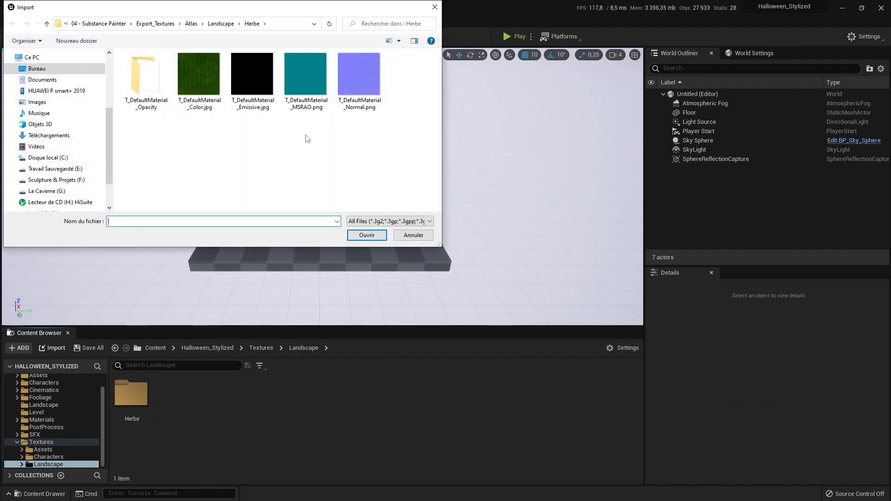
{"action": "left_click", "coordinate": [221, 23]}
{"action": "double_click", "coordinate": [158, 74]}
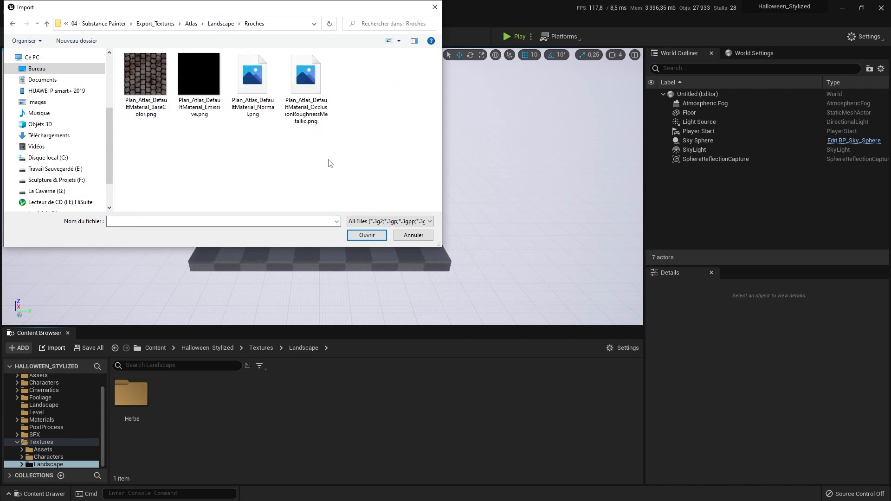
{"action": "left_click", "coordinate": [156, 98]}
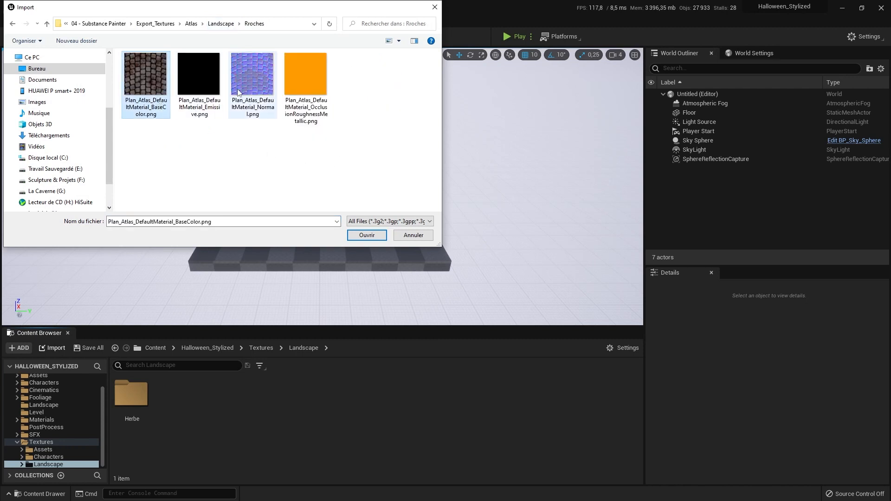
{"action": "left_click", "coordinate": [253, 86], "text": "ctrl"}
{"action": "left_click", "coordinate": [305, 88], "text": "ctrl"}
{"action": "left_click", "coordinate": [382, 236]}
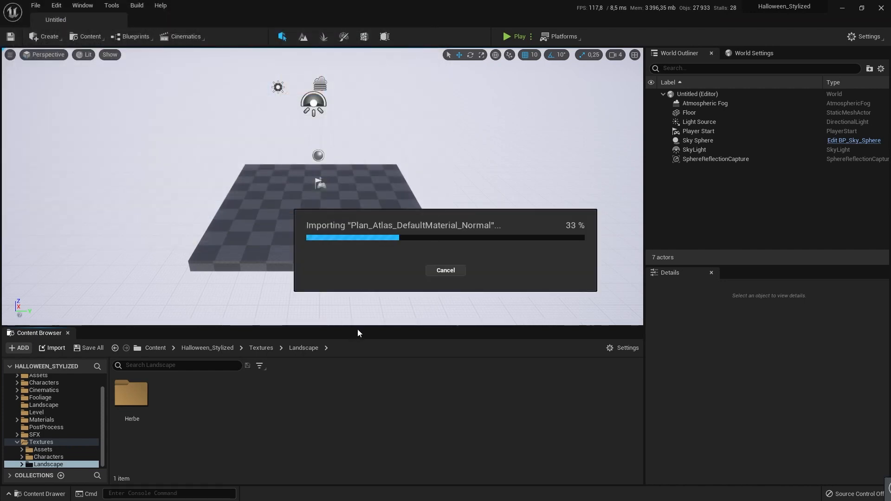
Create a subfolder named Roche inside Textures/Landscape
{"action": "right_click", "coordinate": [347, 417]}
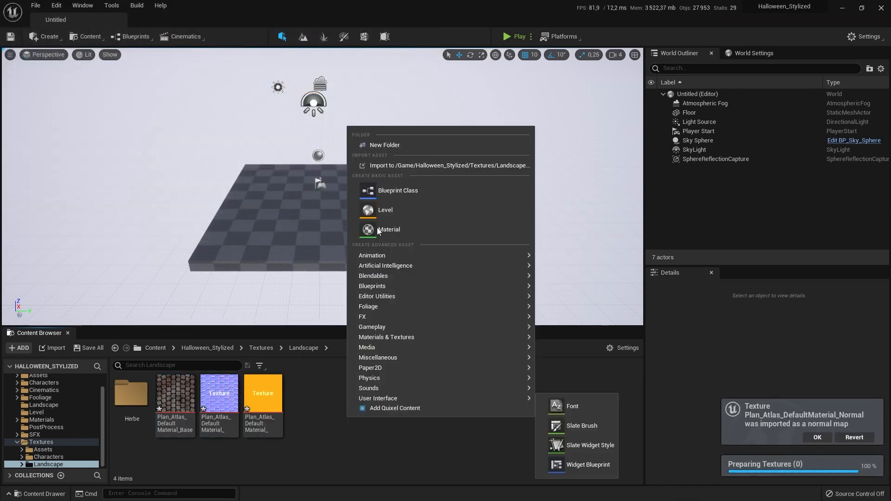
{"action": "left_click", "coordinate": [399, 146]}
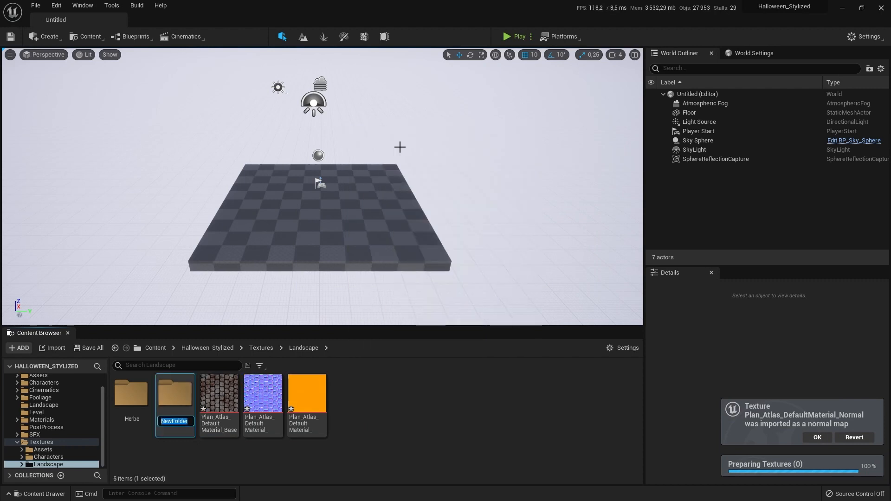
{"action": "type", "text": "Roche"}
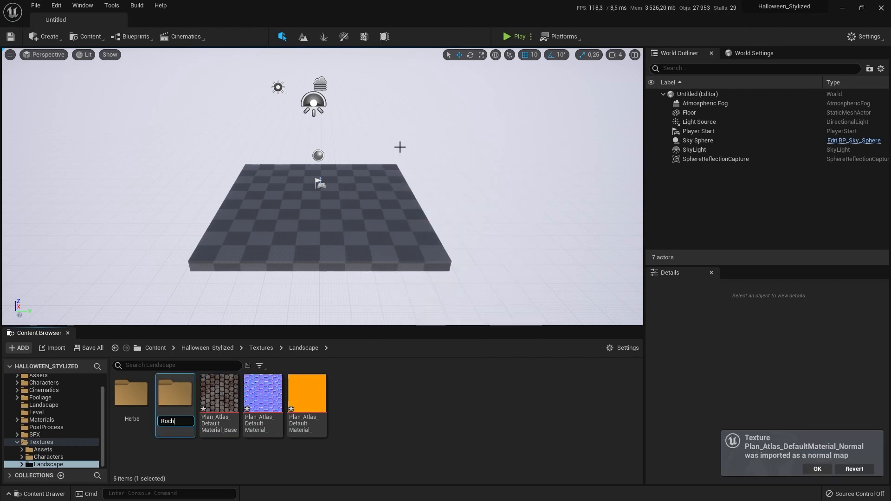
{"action": "key", "text": "Return"}
Move the three imported Plan_Atlas_DefaultMaterial rock textures into the Roche folder
{"action": "left_click", "coordinate": [234, 403]}
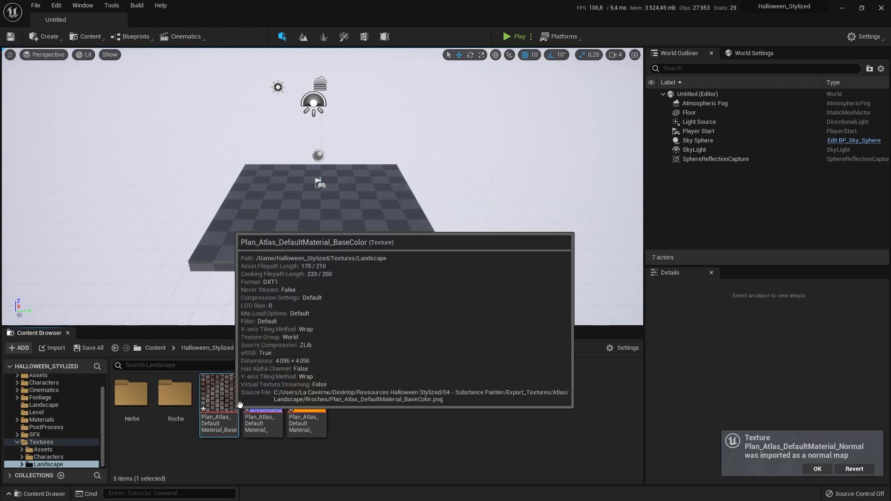
{"action": "left_click", "coordinate": [301, 403], "text": "shift"}
{"action": "left_click_drag", "start_coordinate": [227, 404], "coordinate": [160, 407]}
{"action": "left_click", "coordinate": [210, 422]}
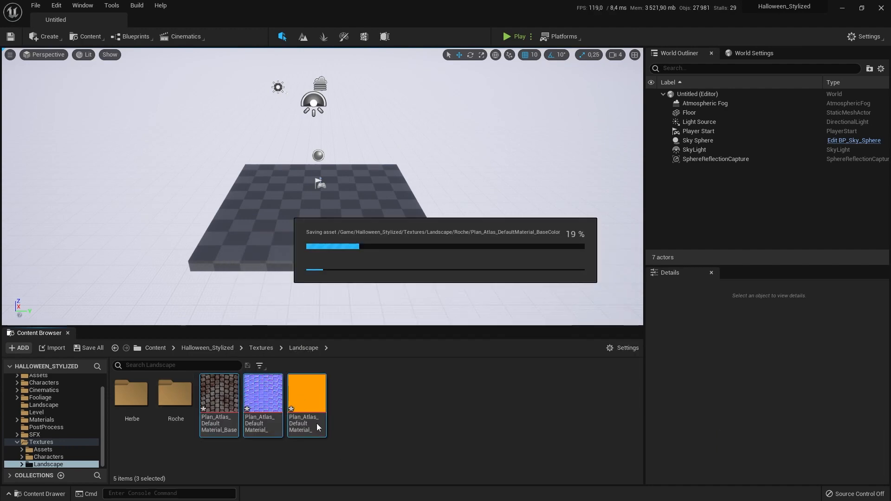
Create a subfolder named Sol inside Textures/Landscape and open it
{"action": "right_click", "coordinate": [241, 426]}
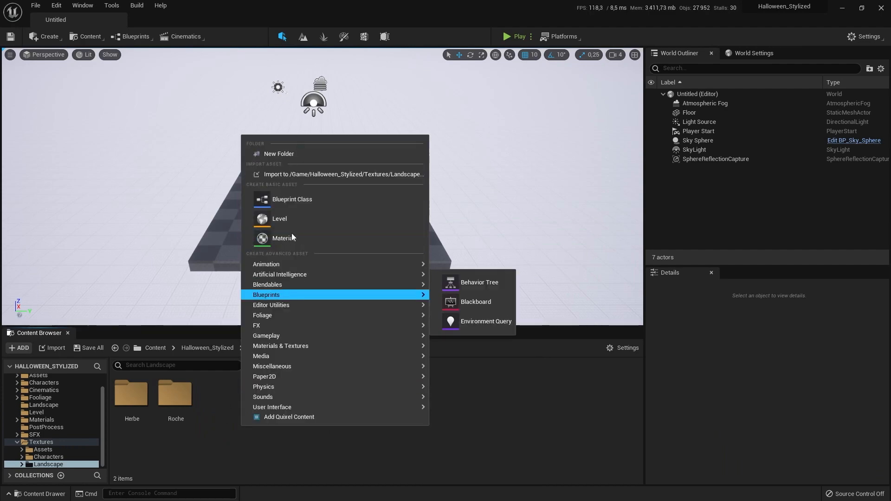
{"action": "left_click", "coordinate": [319, 153]}
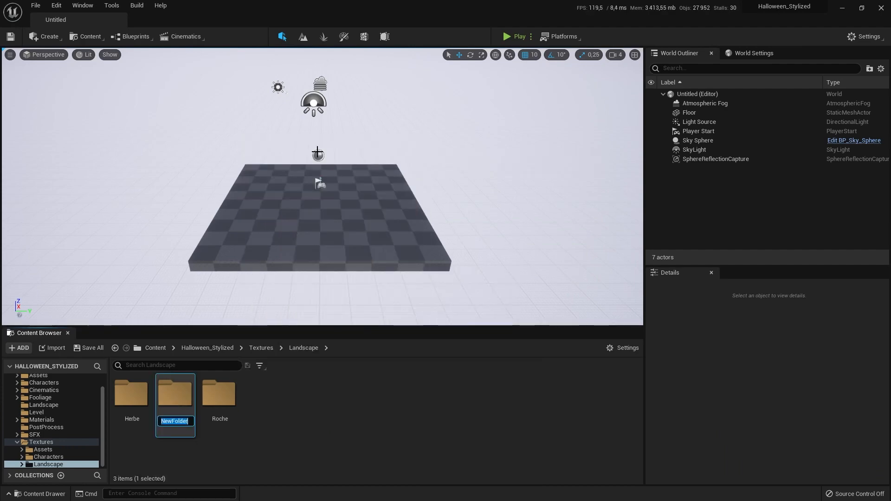
{"action": "type", "text": "Sol"}
{"action": "key", "text": "Return"}
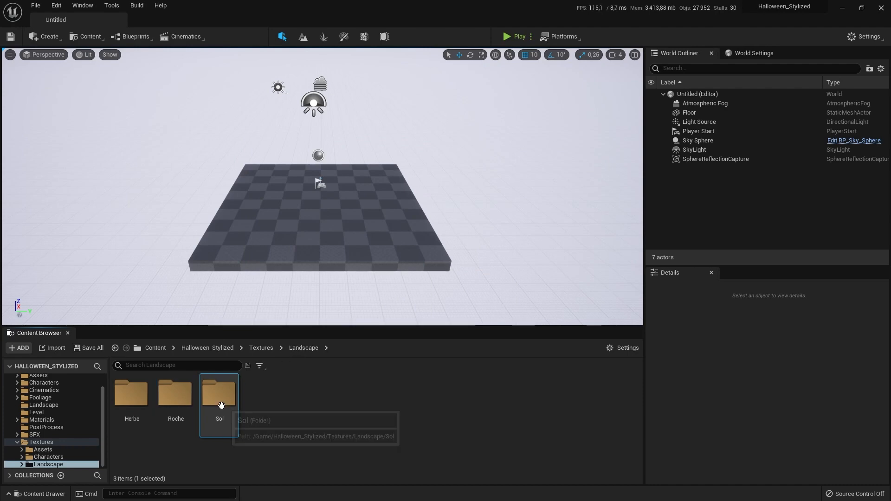
{"action": "double_click", "coordinate": [221, 406]}
Import T_DefaultMaterial_Color.jpg, T_DefaultMaterial_MSRAO.png and T_DefaultMaterial_Normal.png from Atlas/Landscape/Sol into the Sol folder
{"action": "left_click", "coordinate": [52, 347]}
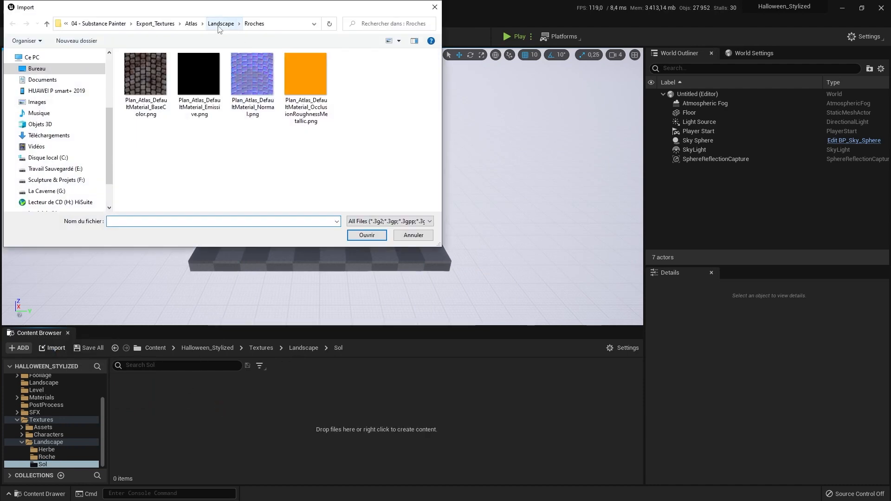
{"action": "left_click", "coordinate": [219, 24]}
{"action": "double_click", "coordinate": [149, 88]}
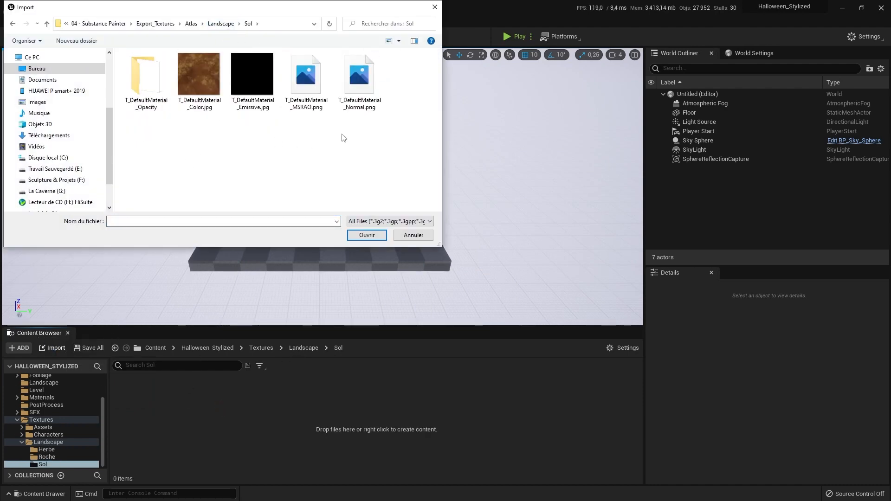
{"action": "left_click", "coordinate": [199, 77]}
{"action": "left_click", "coordinate": [306, 77], "text": "ctrl"}
{"action": "left_click", "coordinate": [359, 76], "text": "ctrl"}
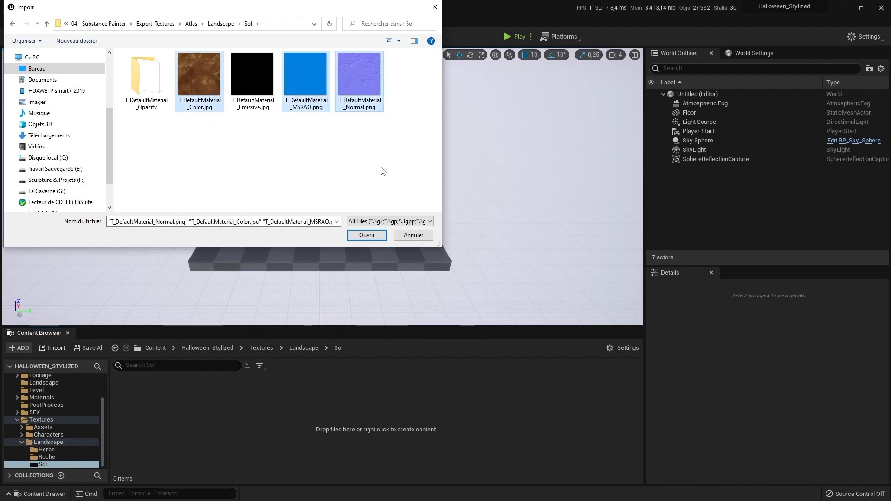
{"action": "left_click", "coordinate": [367, 235]}
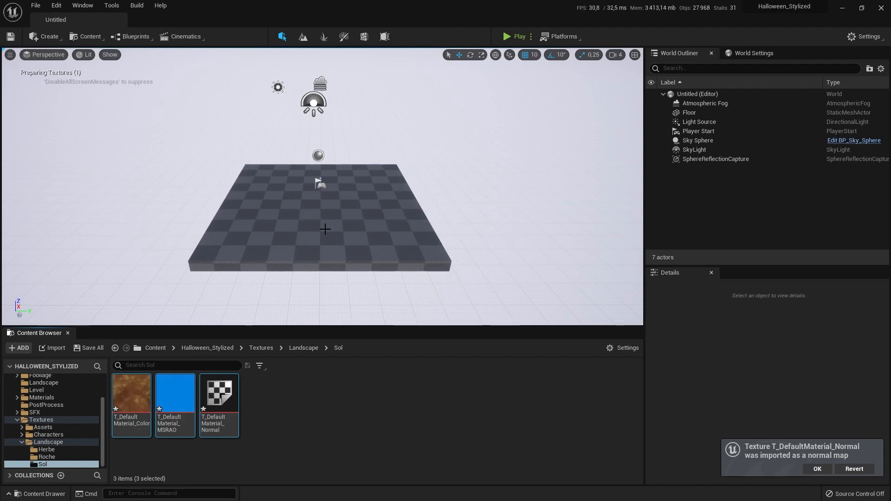
Import the black-and-white T_DefaultMaterial_Color.jpg from Export_Textures/Atlas/Landscape directly into Textures/Landscape
{"action": "left_click", "coordinate": [303, 347]}
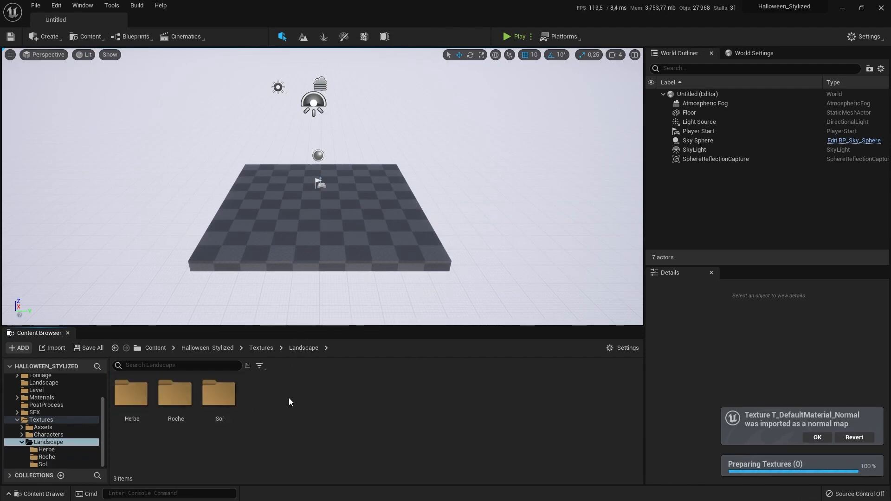
{"action": "left_click", "coordinate": [59, 348]}
{"action": "left_click", "coordinate": [215, 25]}
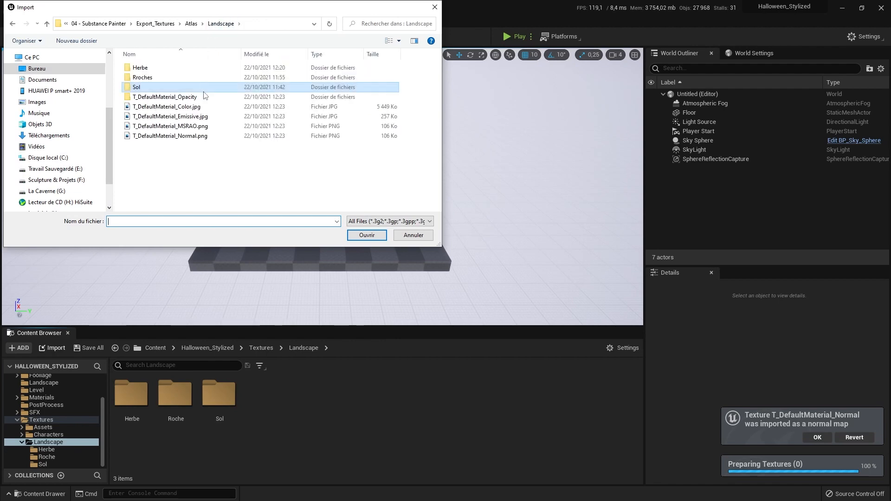
{"action": "double_click", "coordinate": [177, 109]}
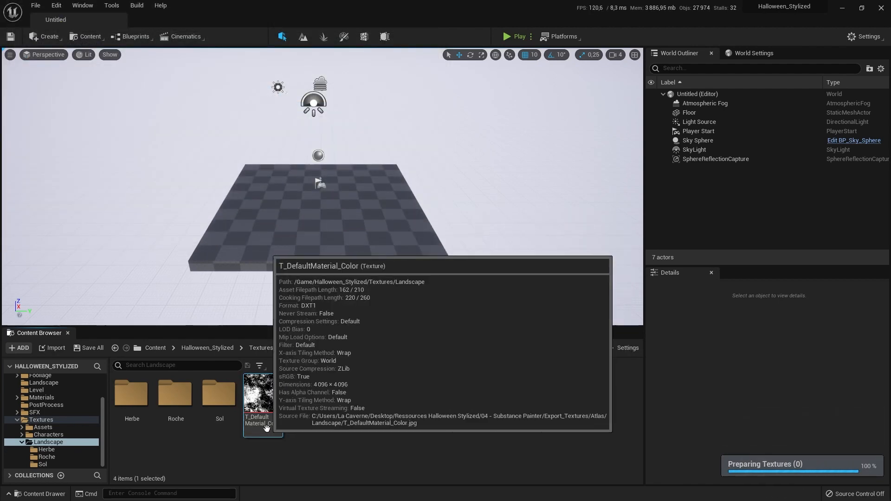
Try to save the current level and collapse the Landscape subfolders in the Textures folder tree
{"action": "left_click", "coordinate": [35, 5]}
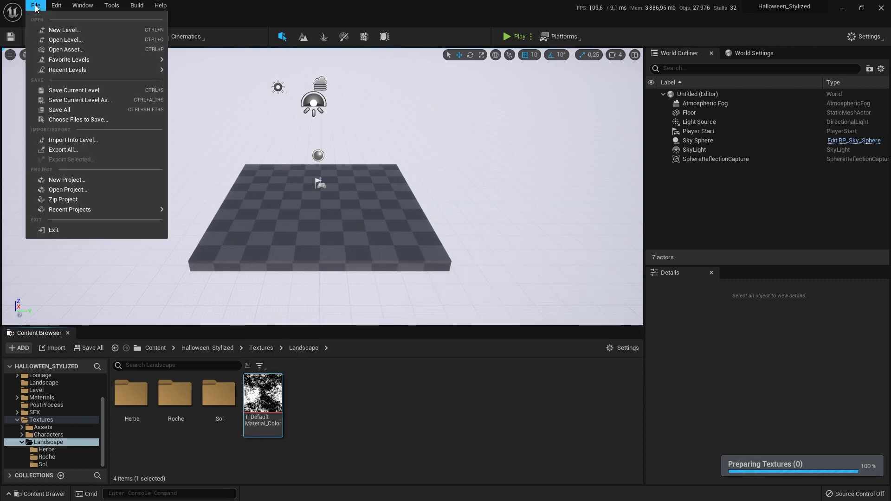
{"action": "left_click", "coordinate": [69, 91]}
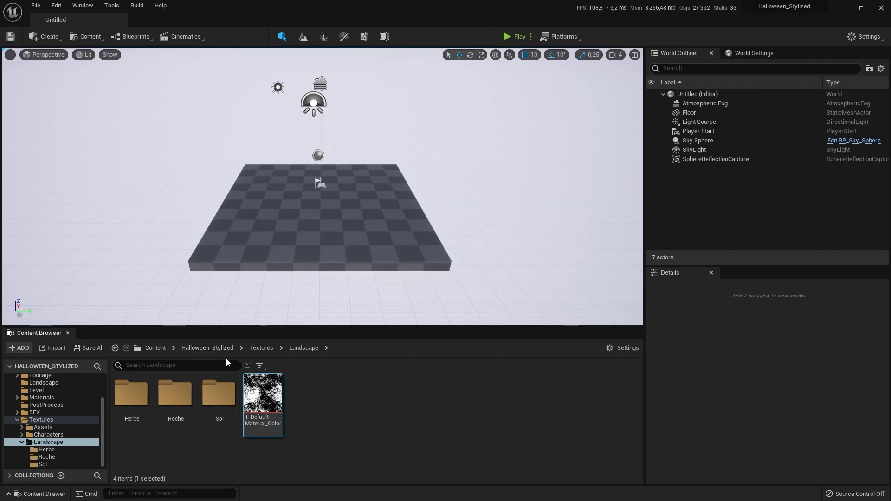
{"action": "left_click", "coordinate": [20, 444]}
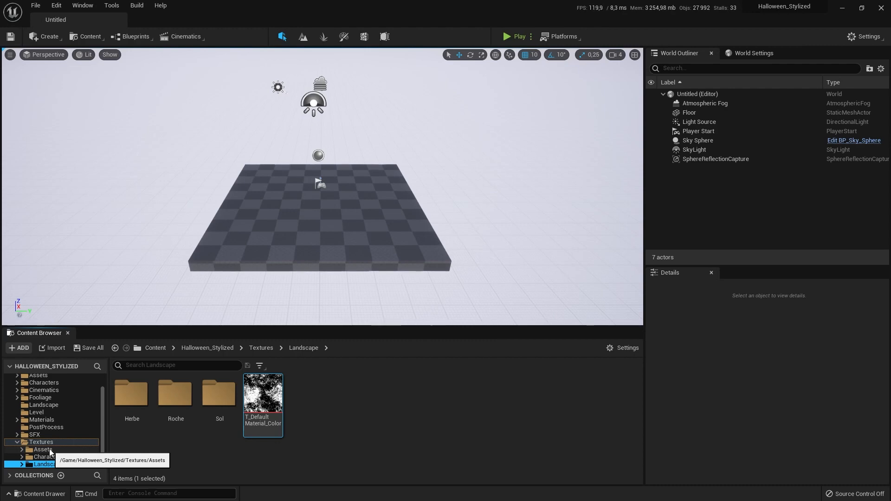
{"action": "scroll", "coordinate": [55, 438], "scroll_direction": "up", "scroll_amount": 2}
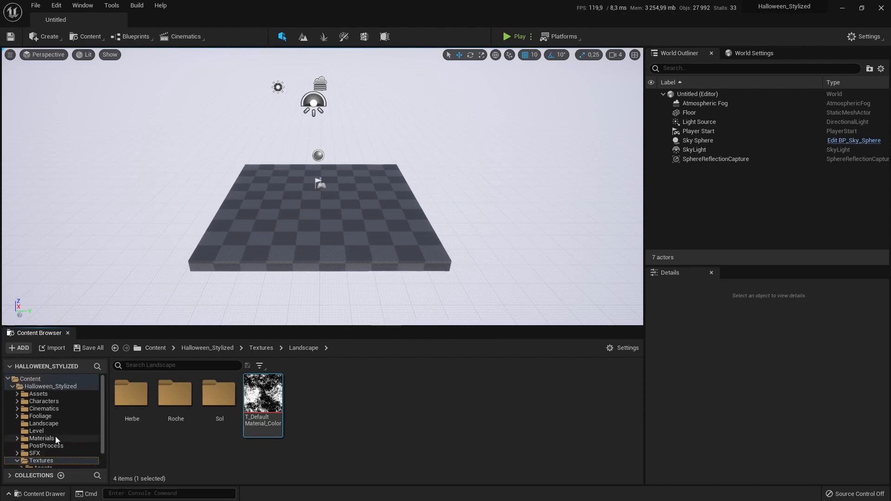